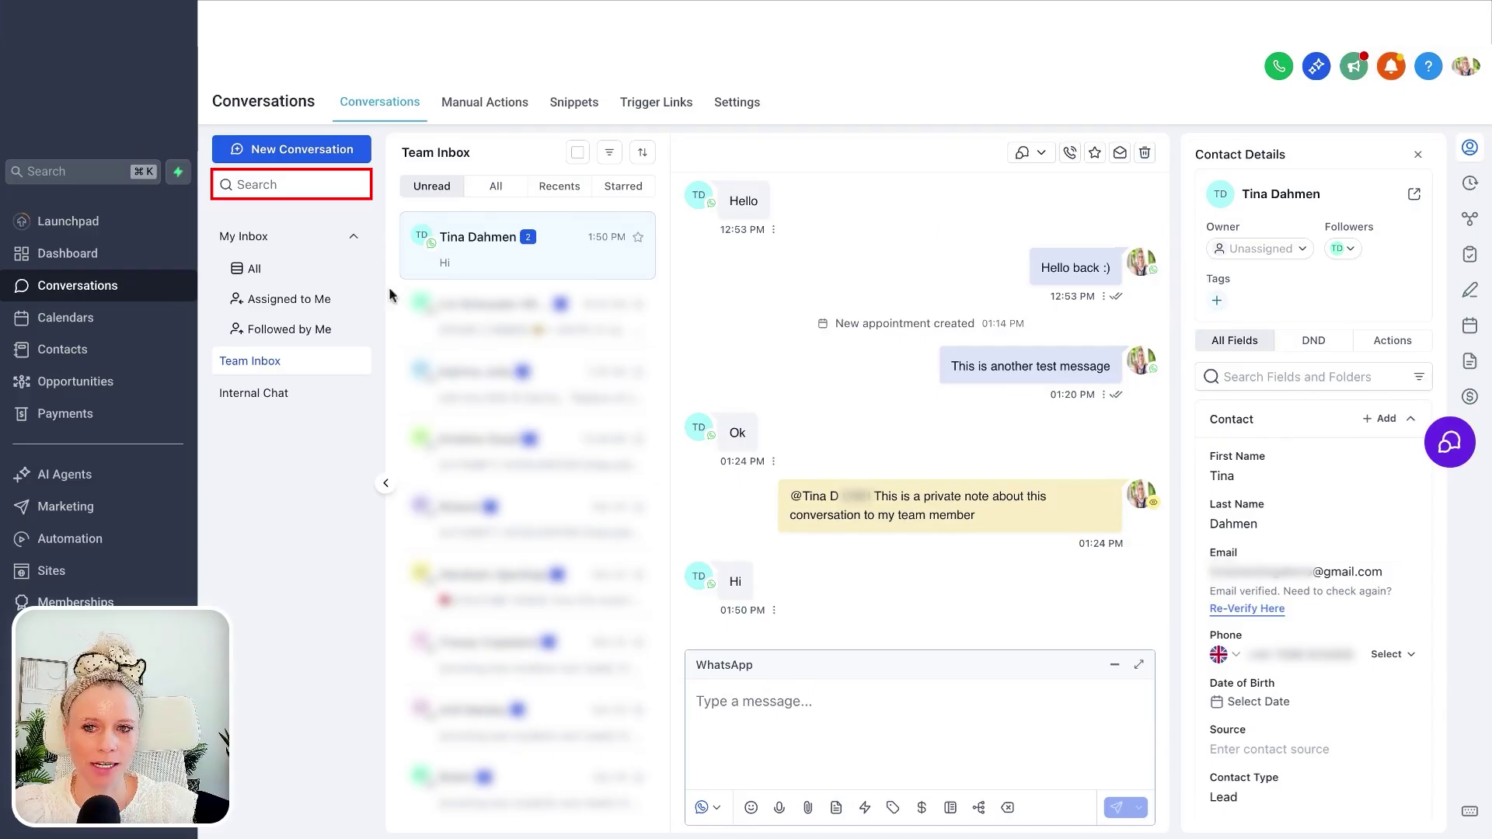
- Collapse and re-expand the inbox sidebar and its My Inbox section
left_click(387, 487)
left_click(237, 481)
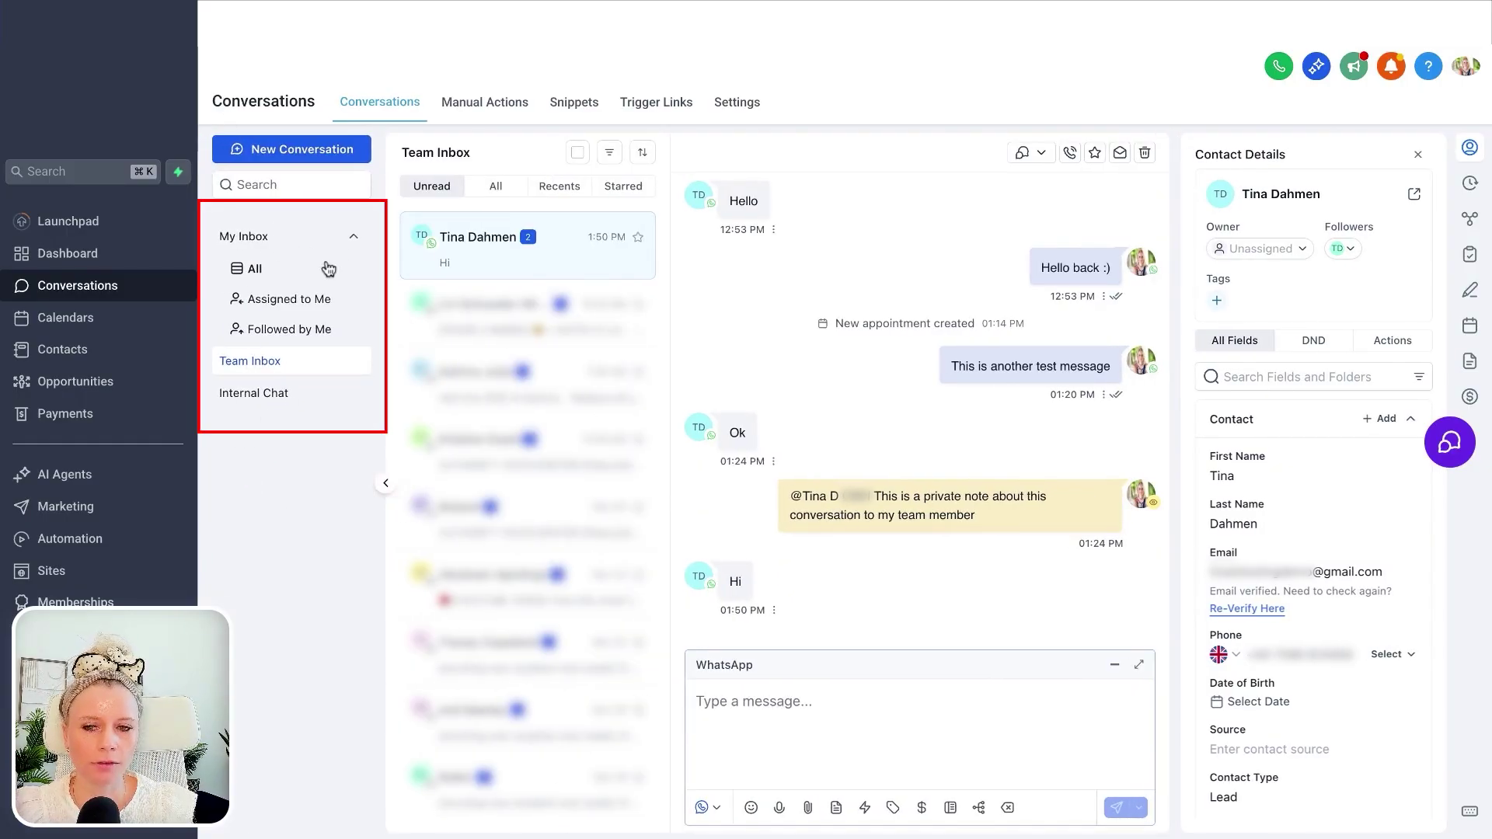
left_click(355, 238)
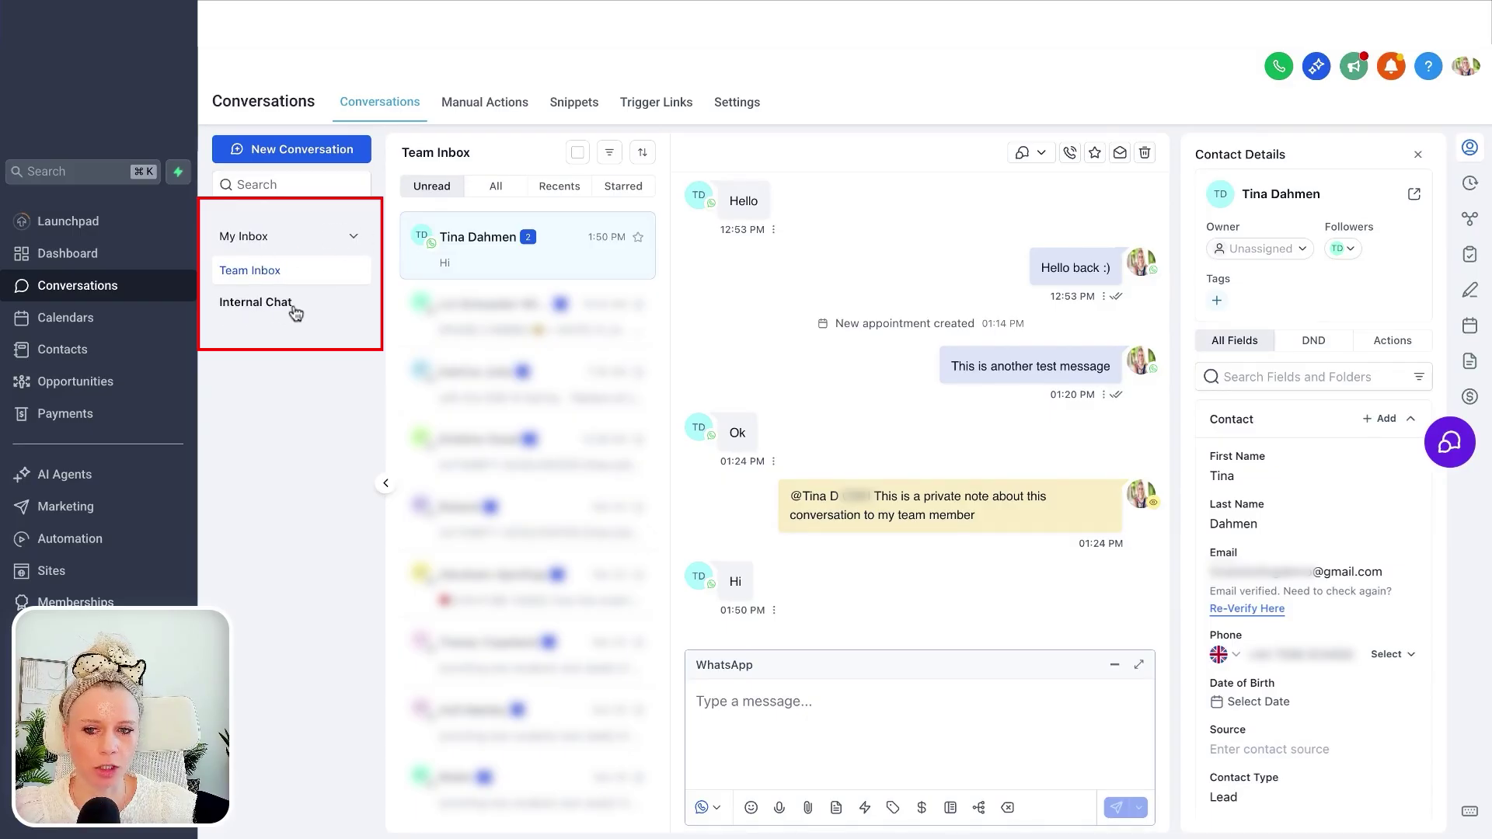
left_click(352, 237)
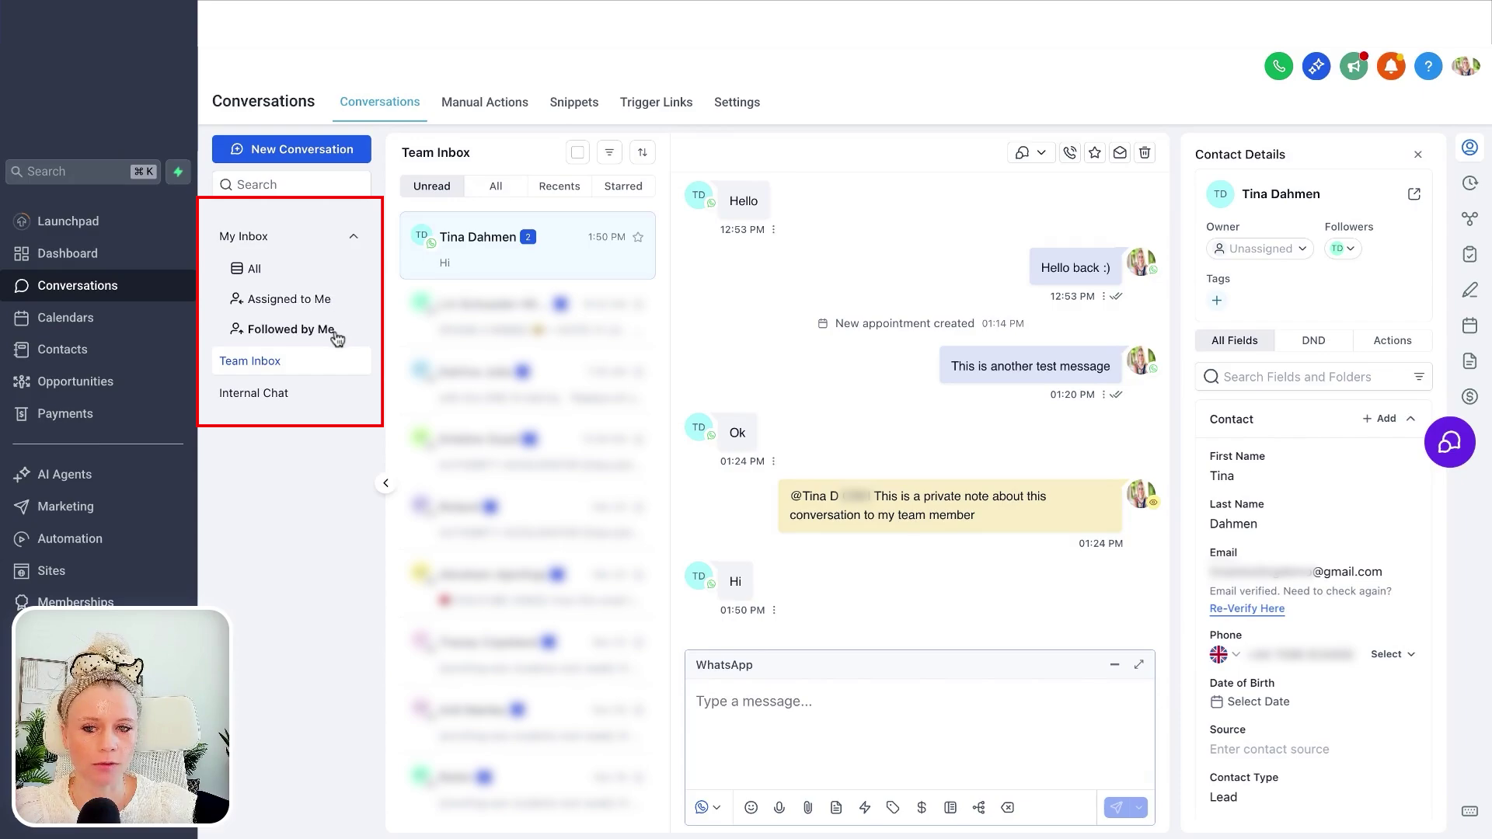
- In the conversations assigned to the current user, add the demo teammate as a follower of the open contact
left_click(362, 296)
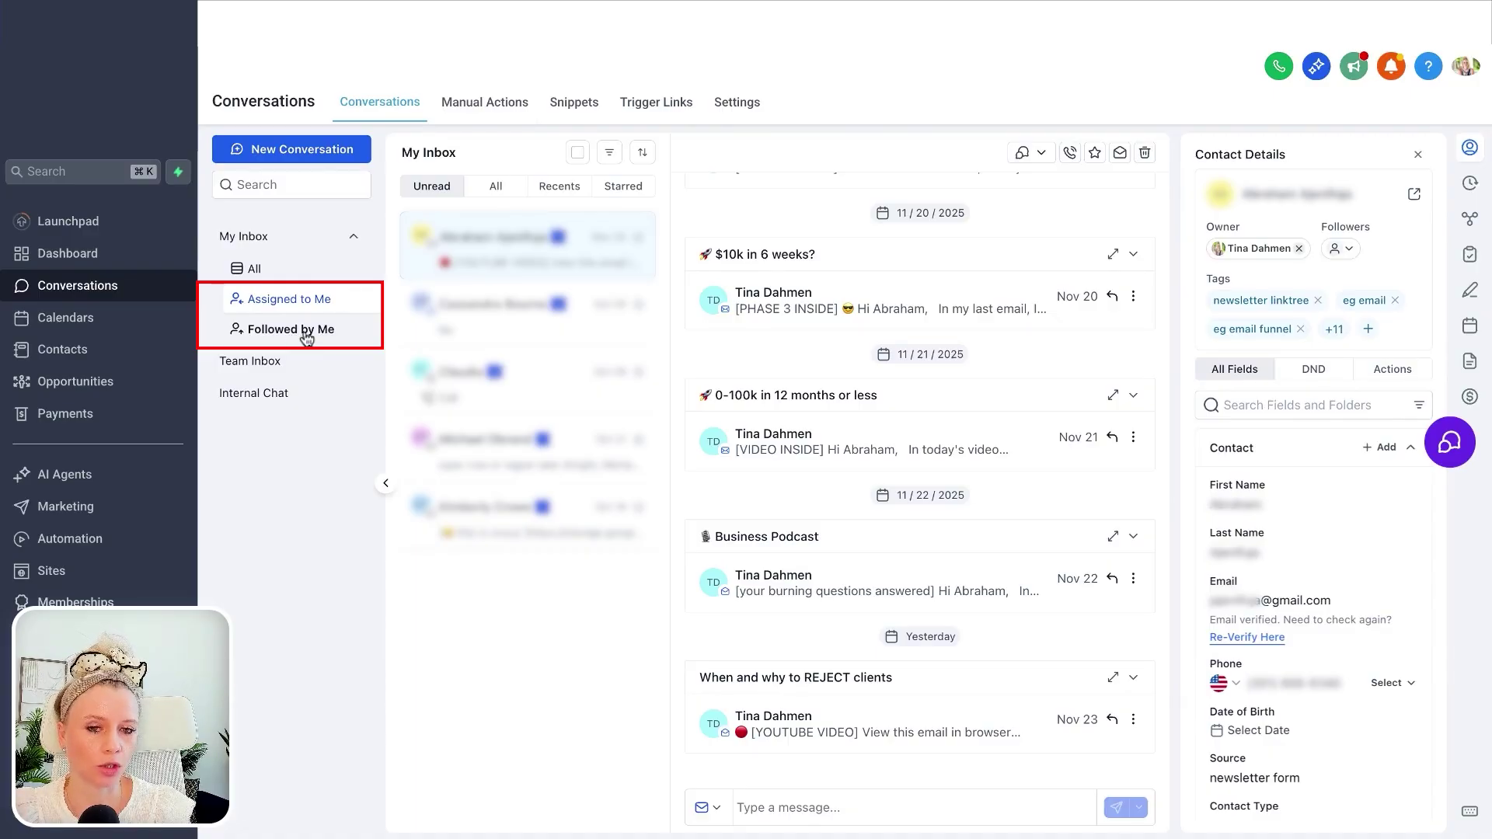
left_click(1352, 255)
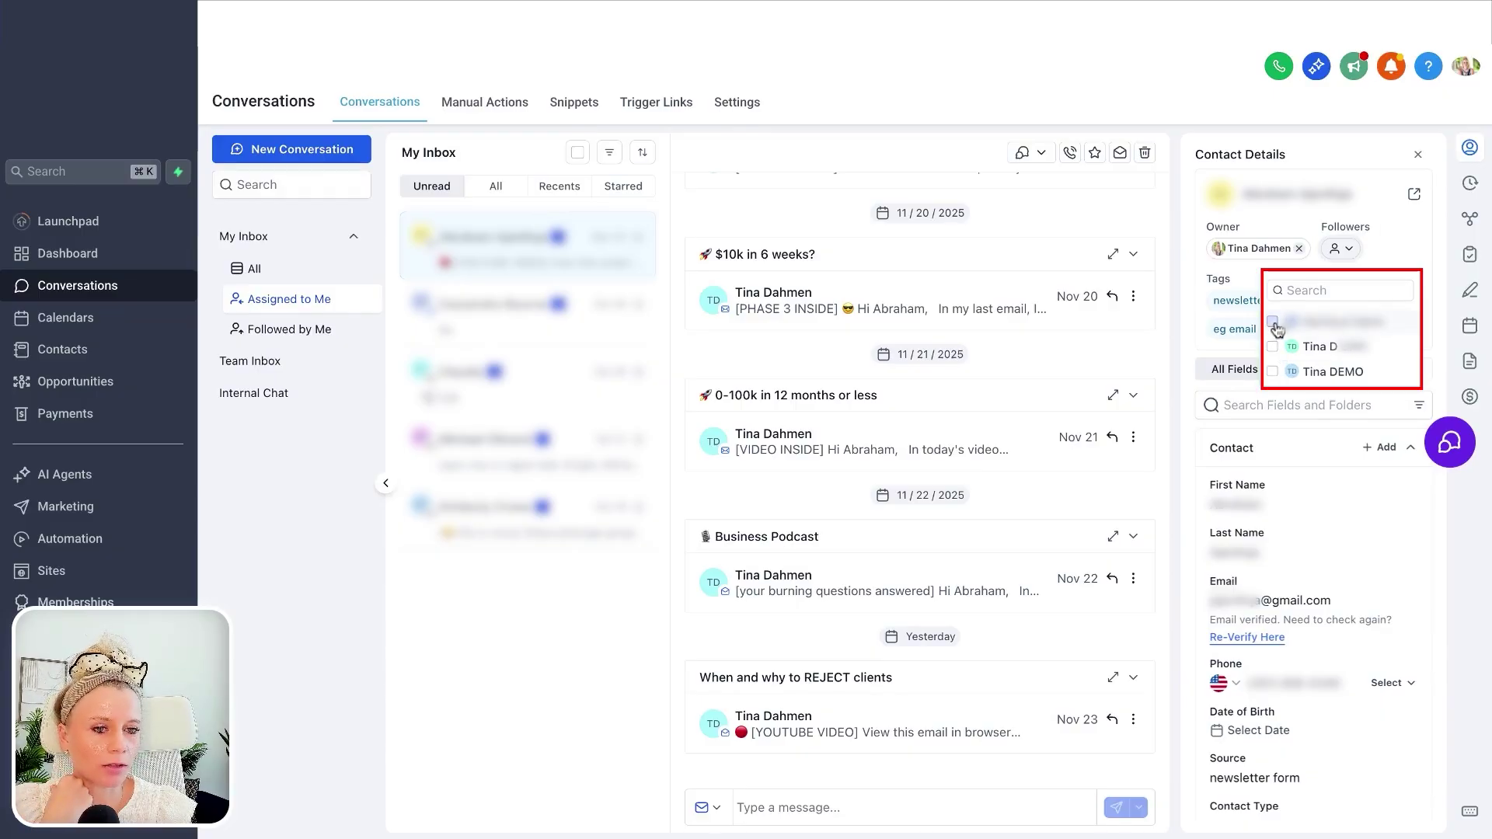
left_click(1272, 372)
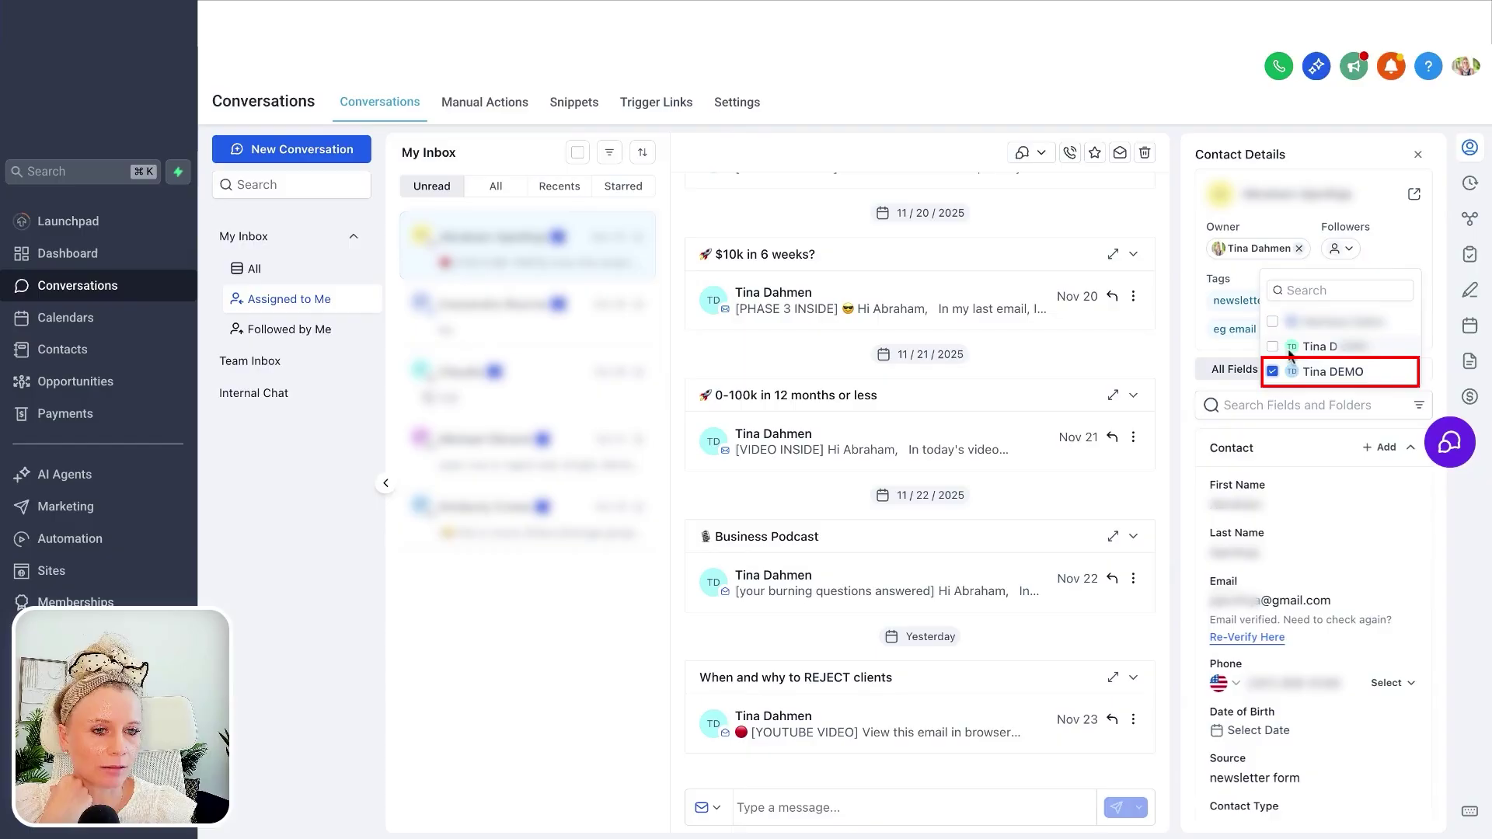
left_click(1387, 256)
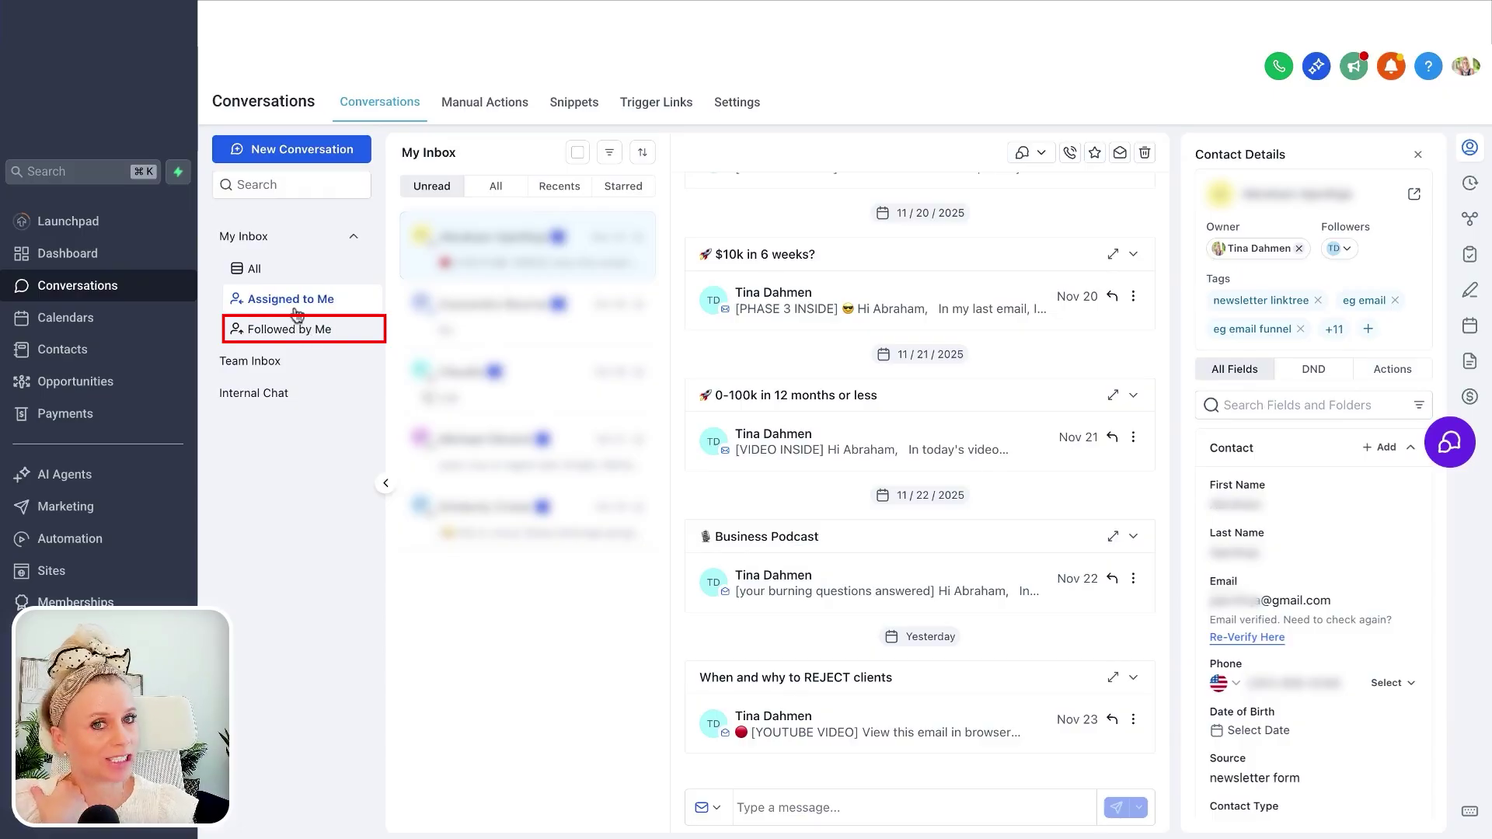
- View the Team Inbox and check Internal Chat for both all and unread conversations
left_click(250, 360)
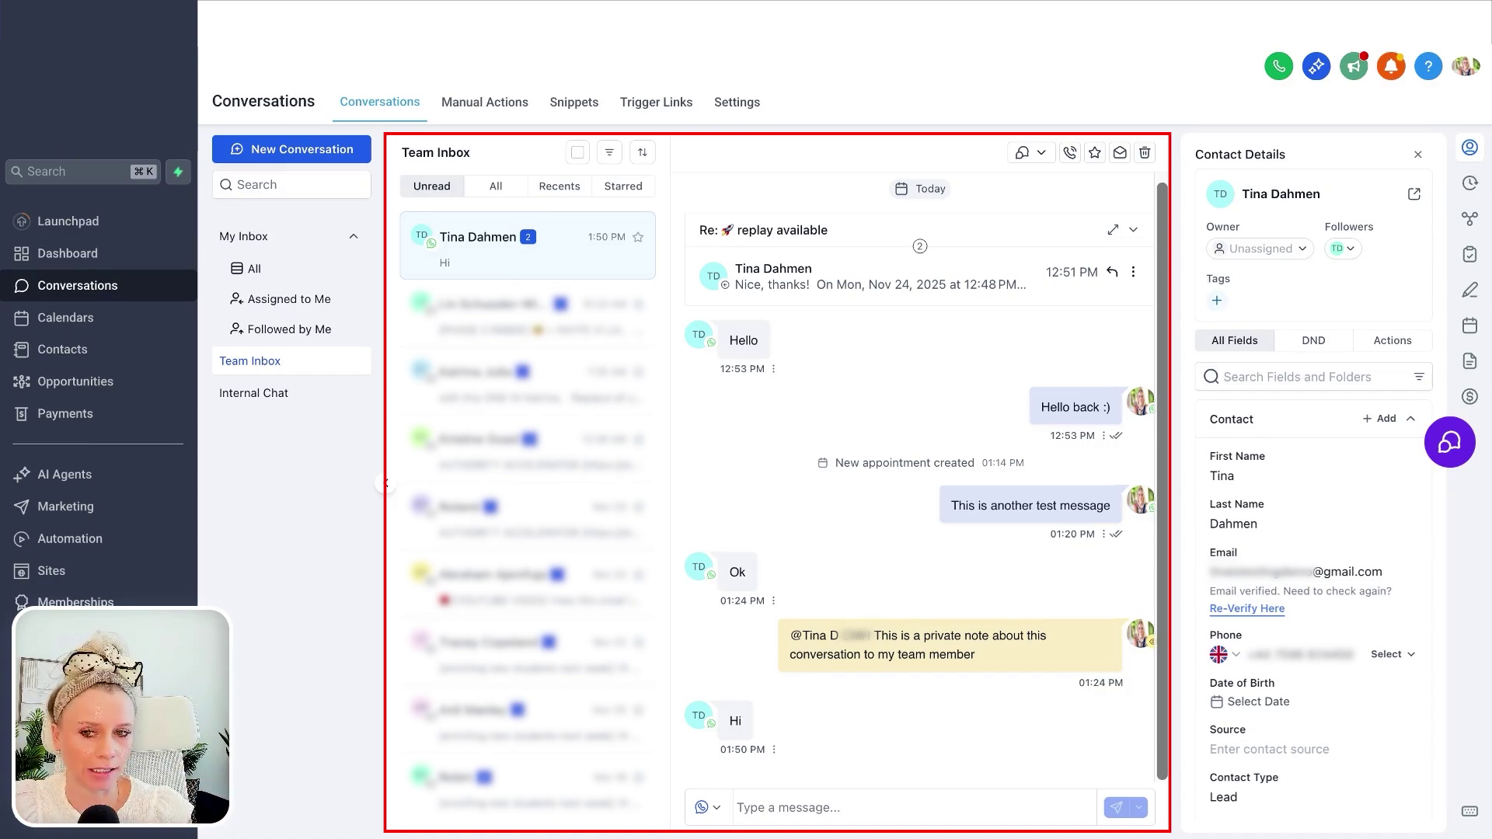
left_click(306, 393)
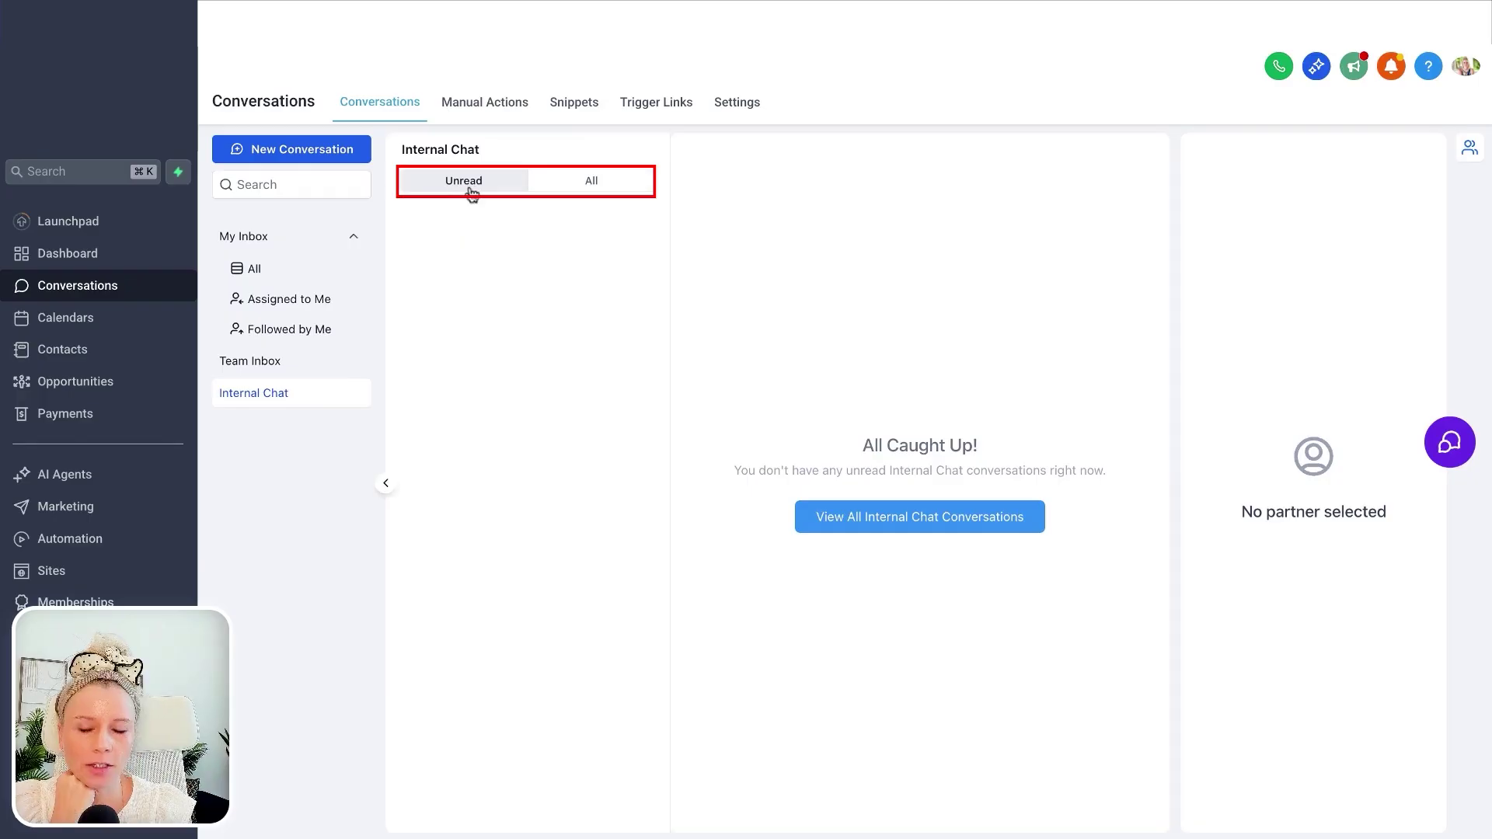
left_click(596, 183)
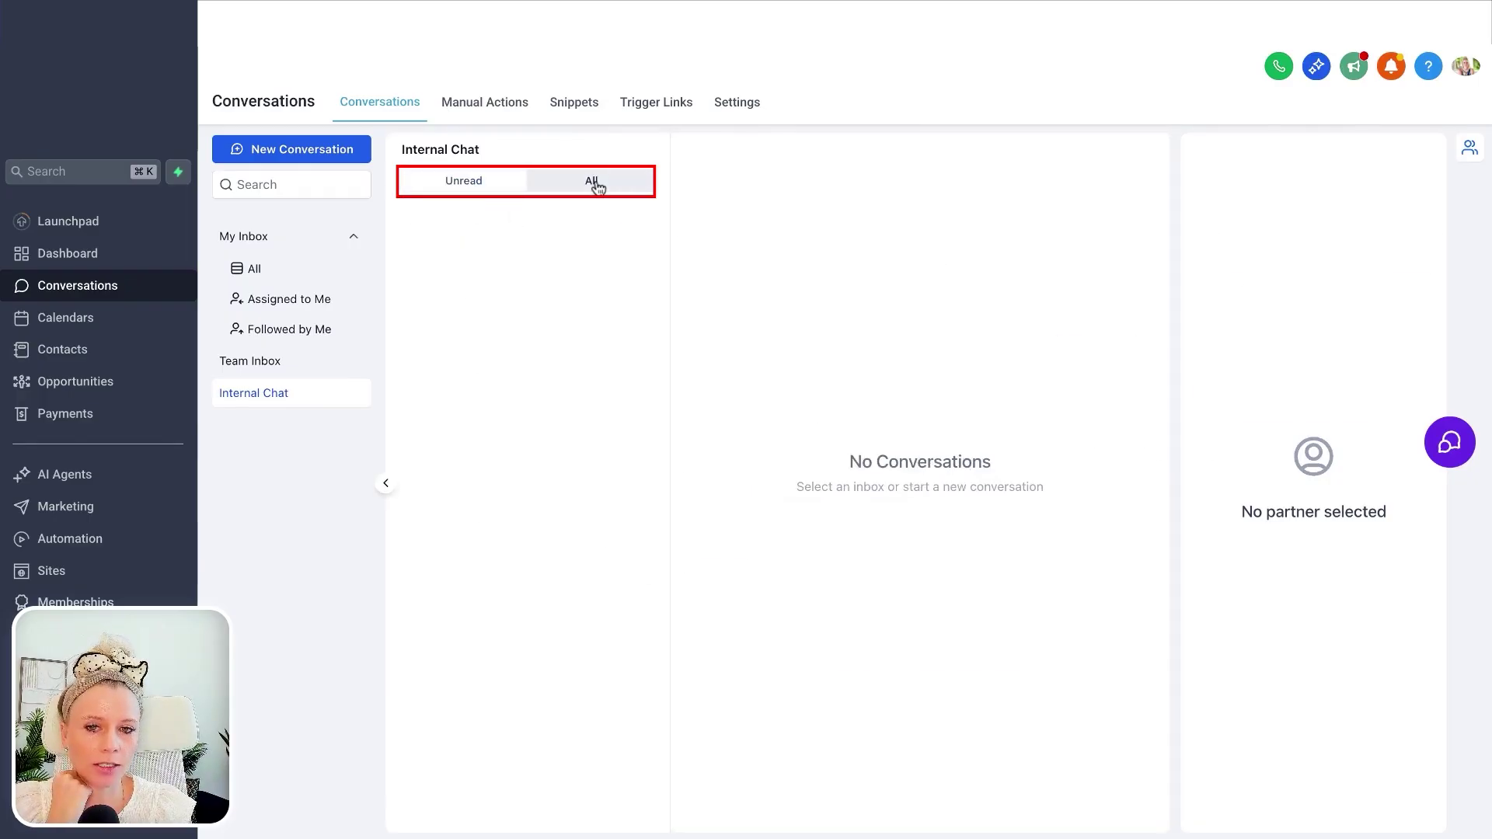
left_click(466, 191)
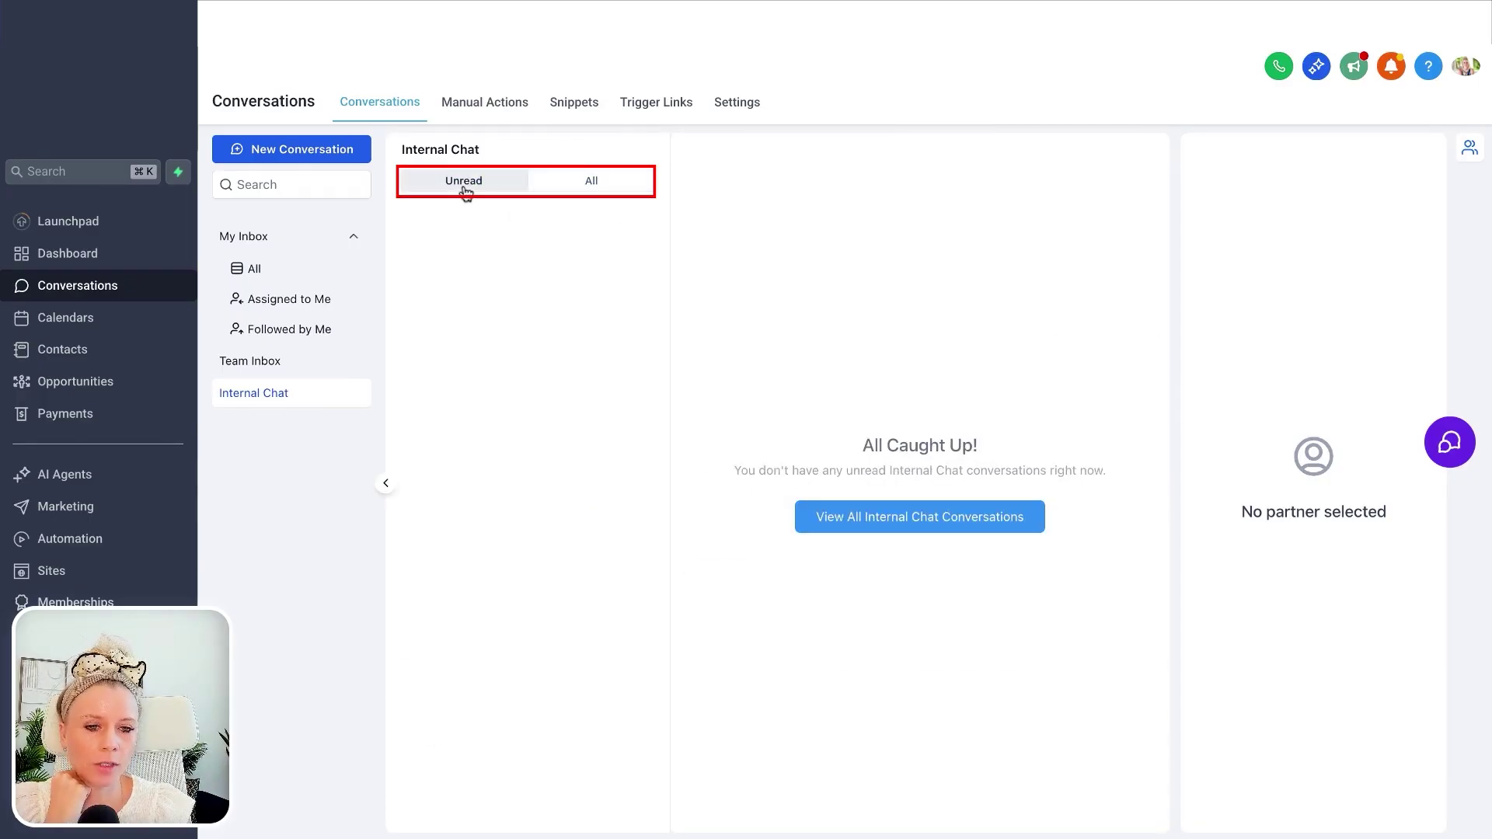
- Start a new internal conversation with teammates, including the demo teammate as a participant
left_click(299, 151)
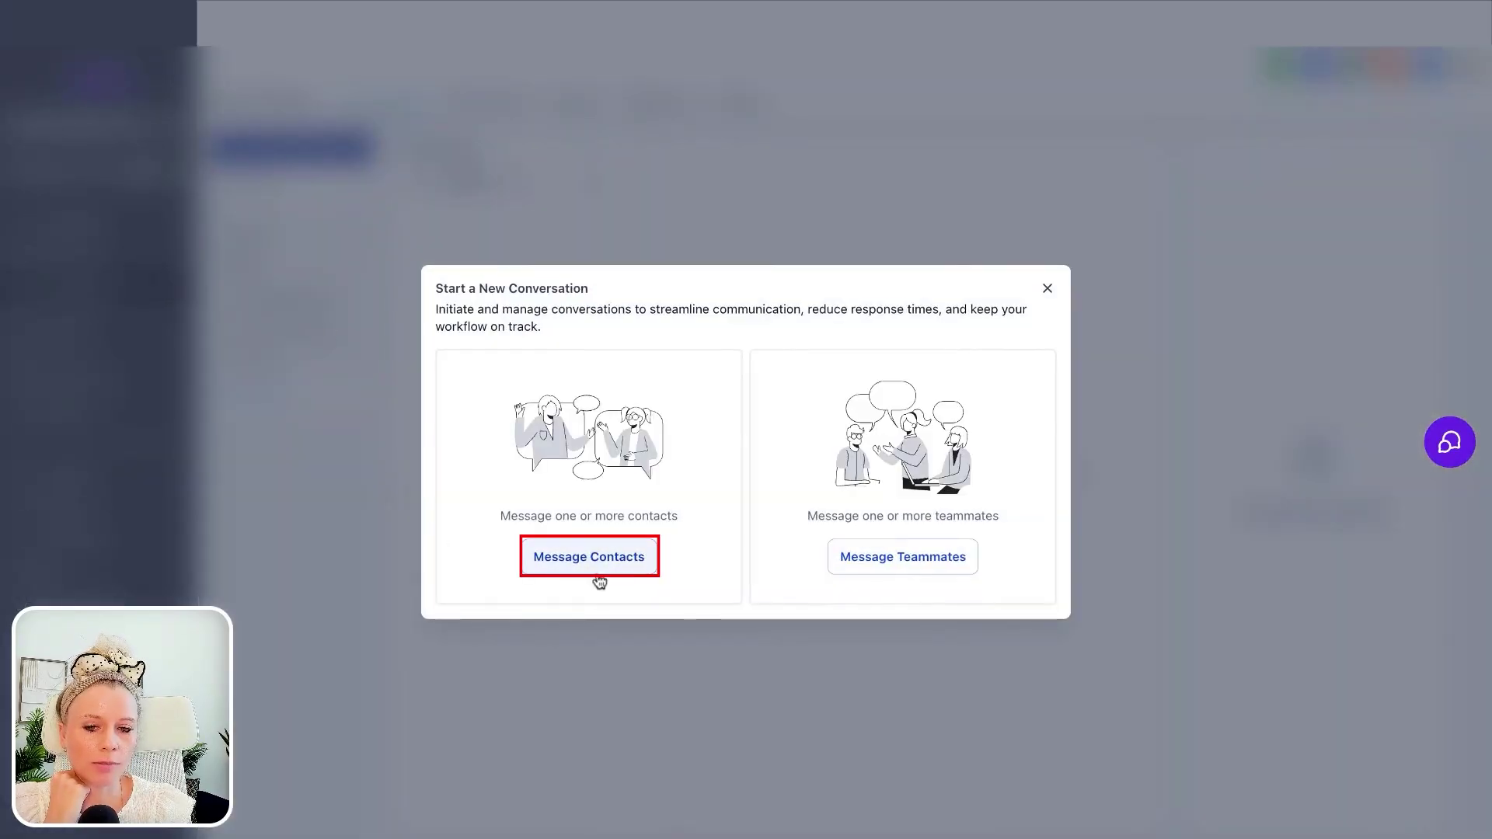
left_click(928, 571)
left_click(846, 514)
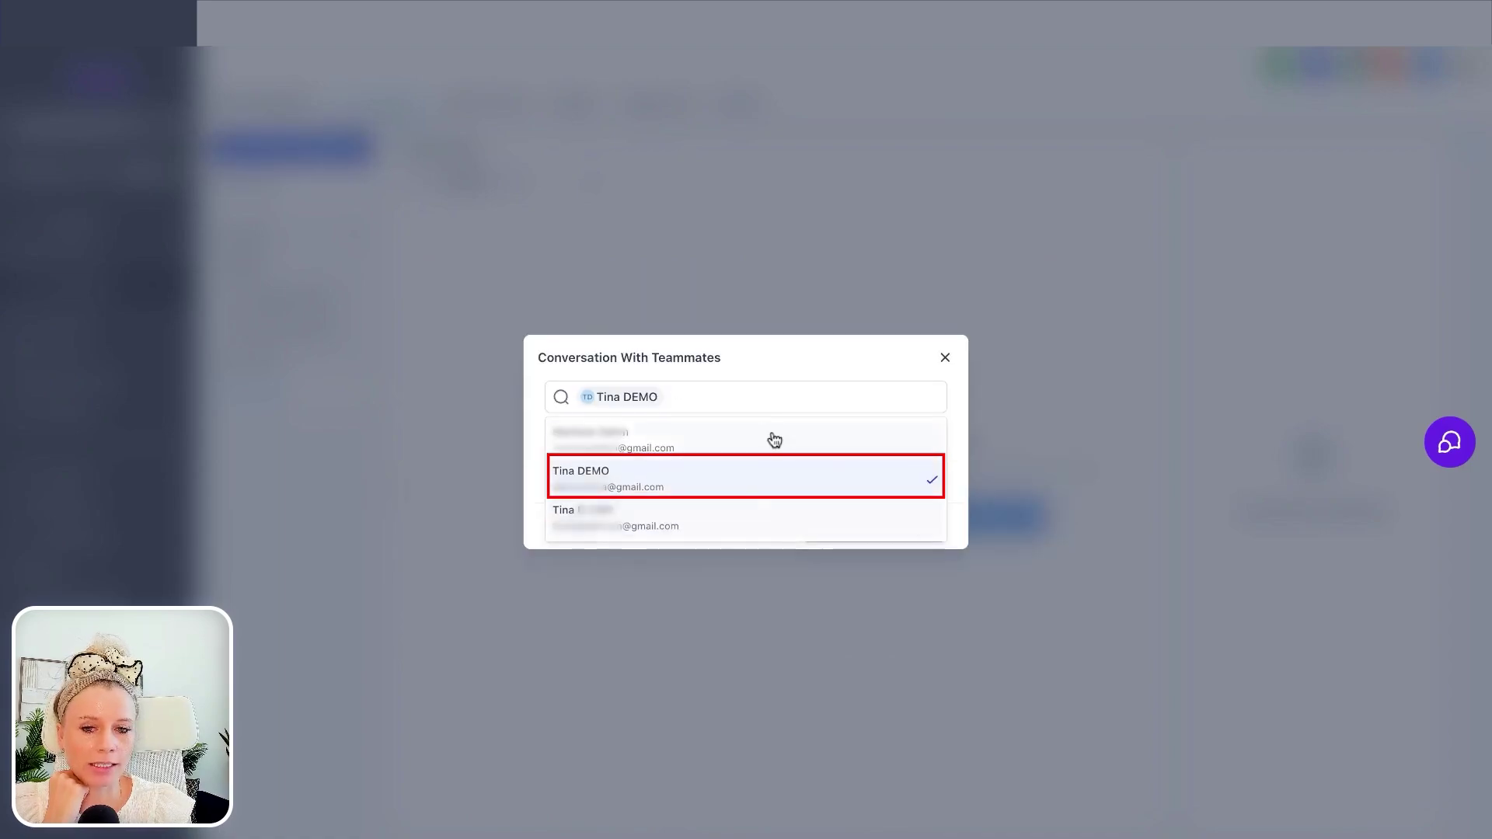
left_click(906, 533)
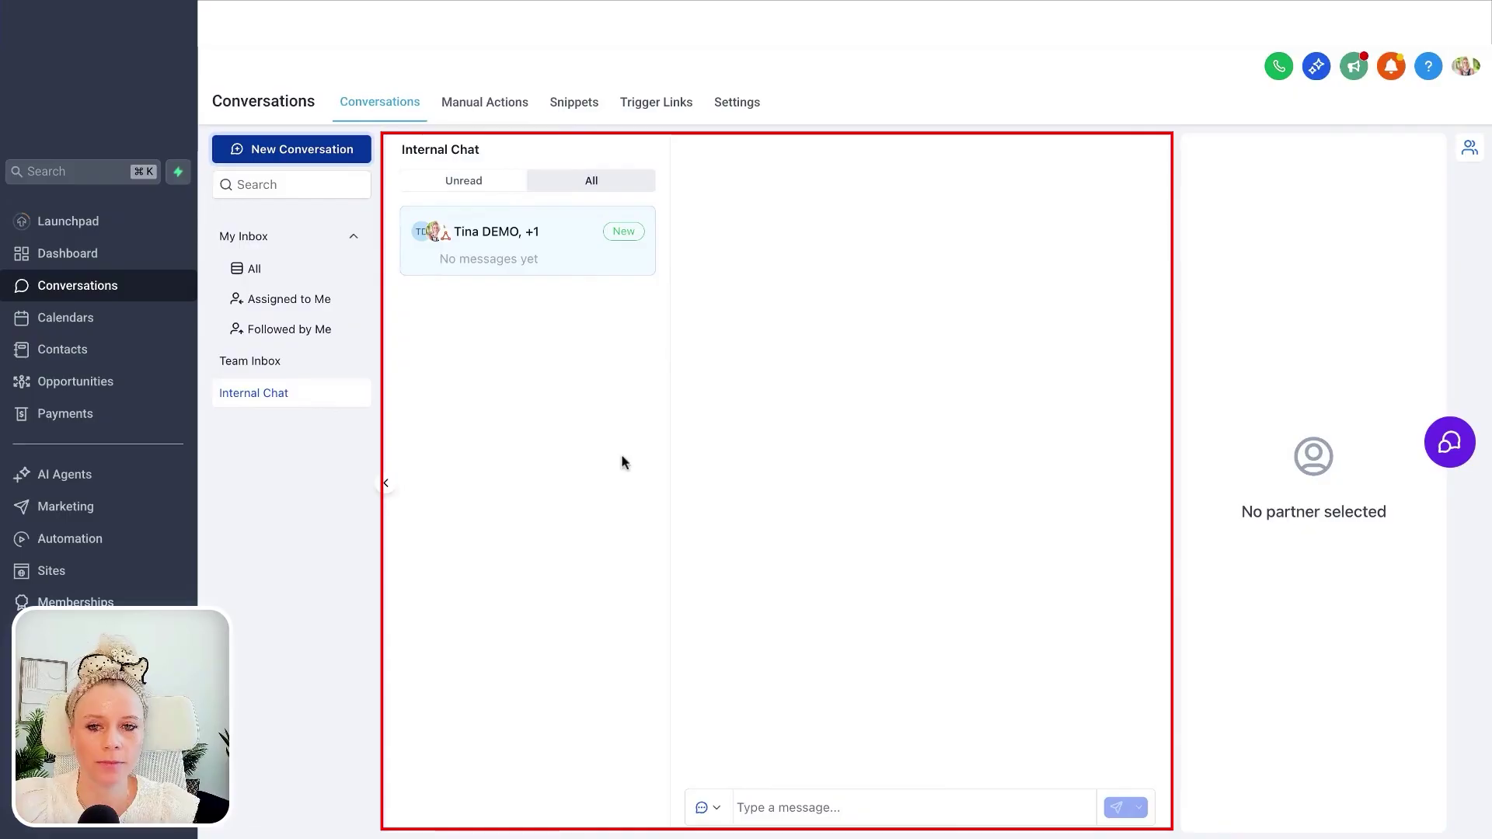
- Send the message "This is a test" in the new internal teammate chat
left_click(816, 806)
type("This is a test")
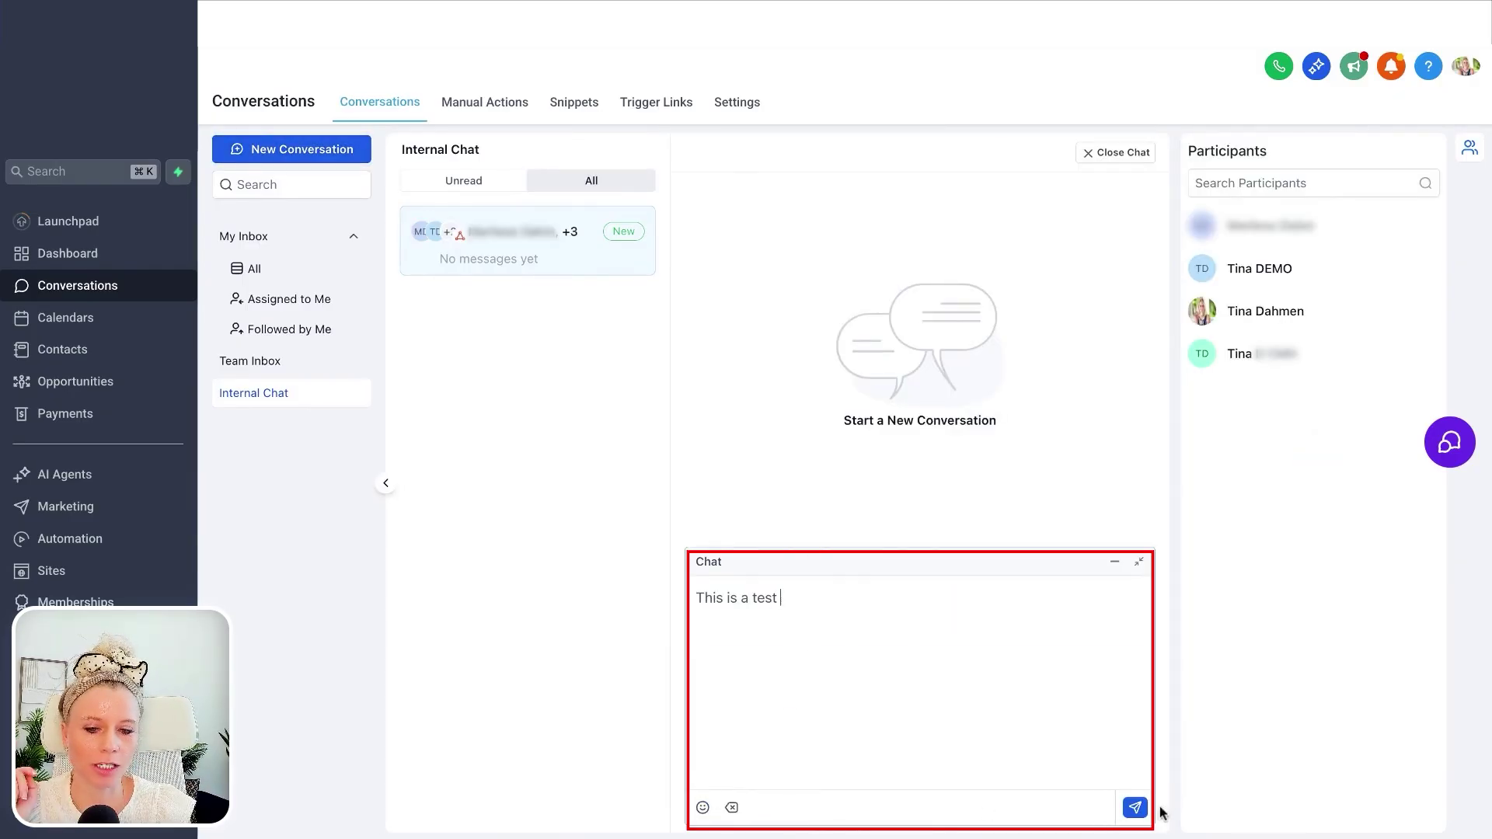
left_click(1134, 808)
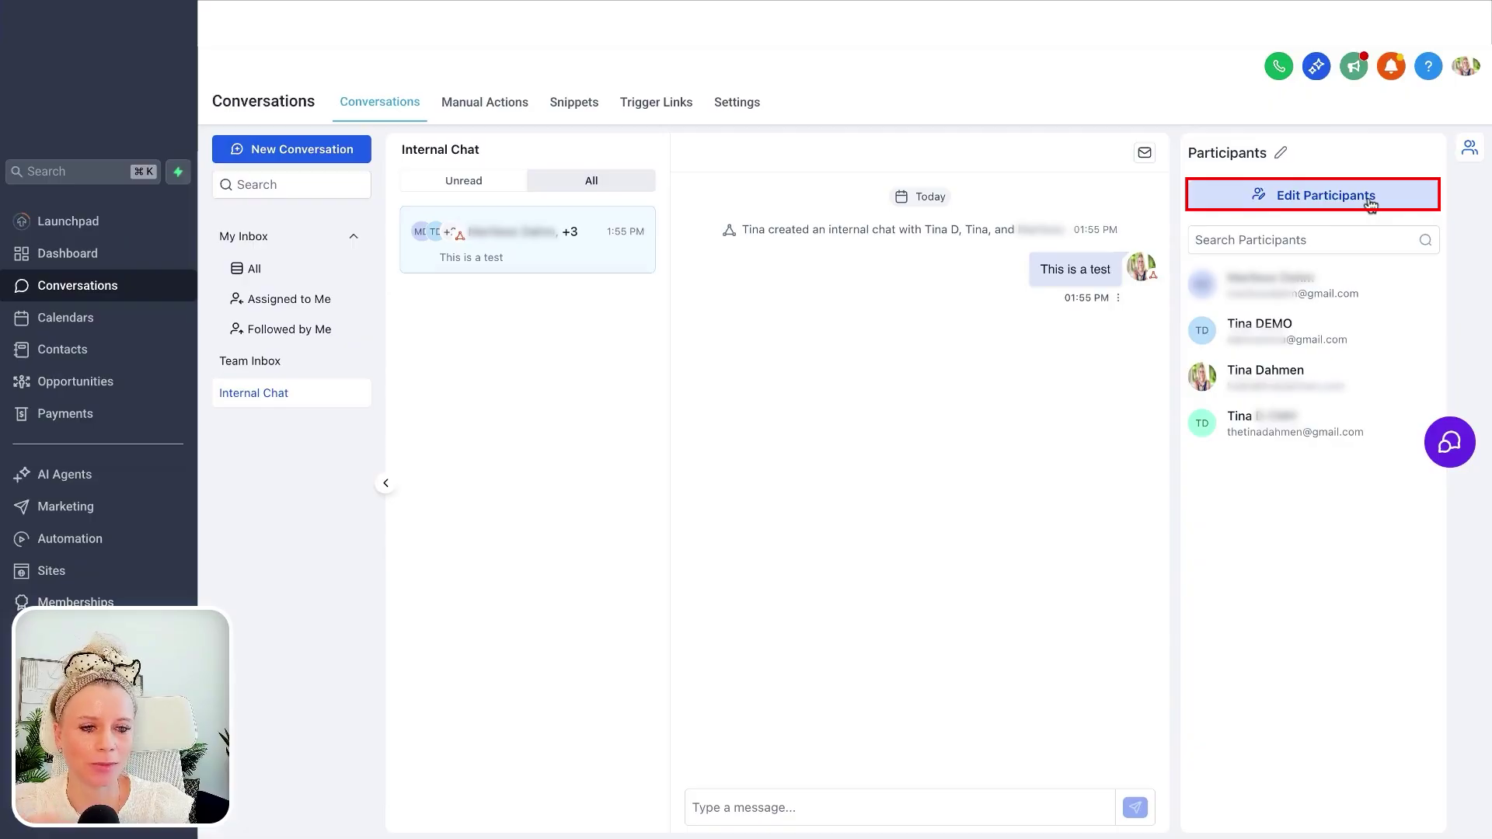
- Hide the contact details panel and bulk-select all listed conversations in the Team Inbox
left_click(1470, 149)
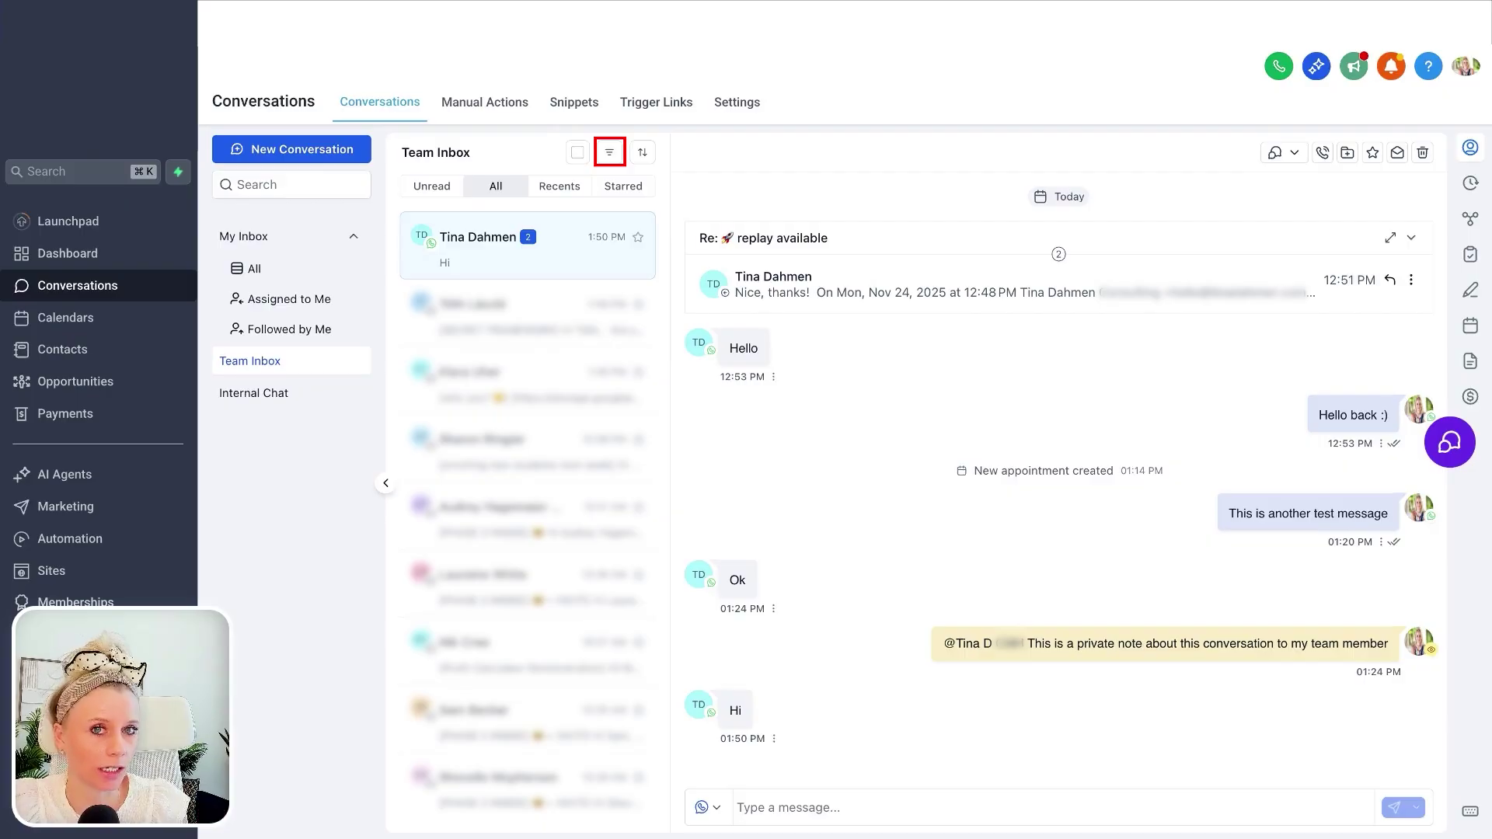
left_click(579, 156)
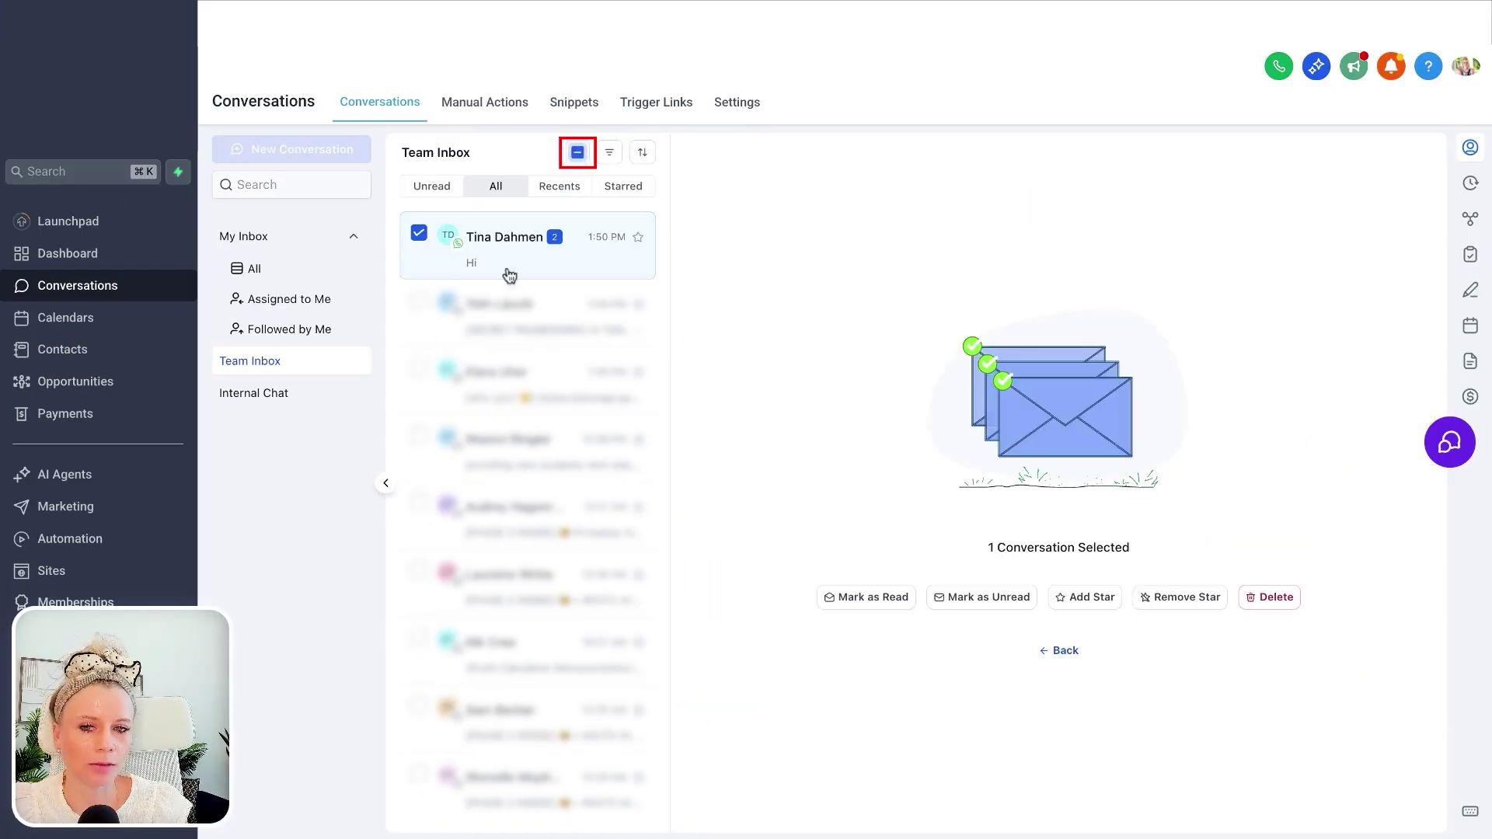
left_click(579, 154)
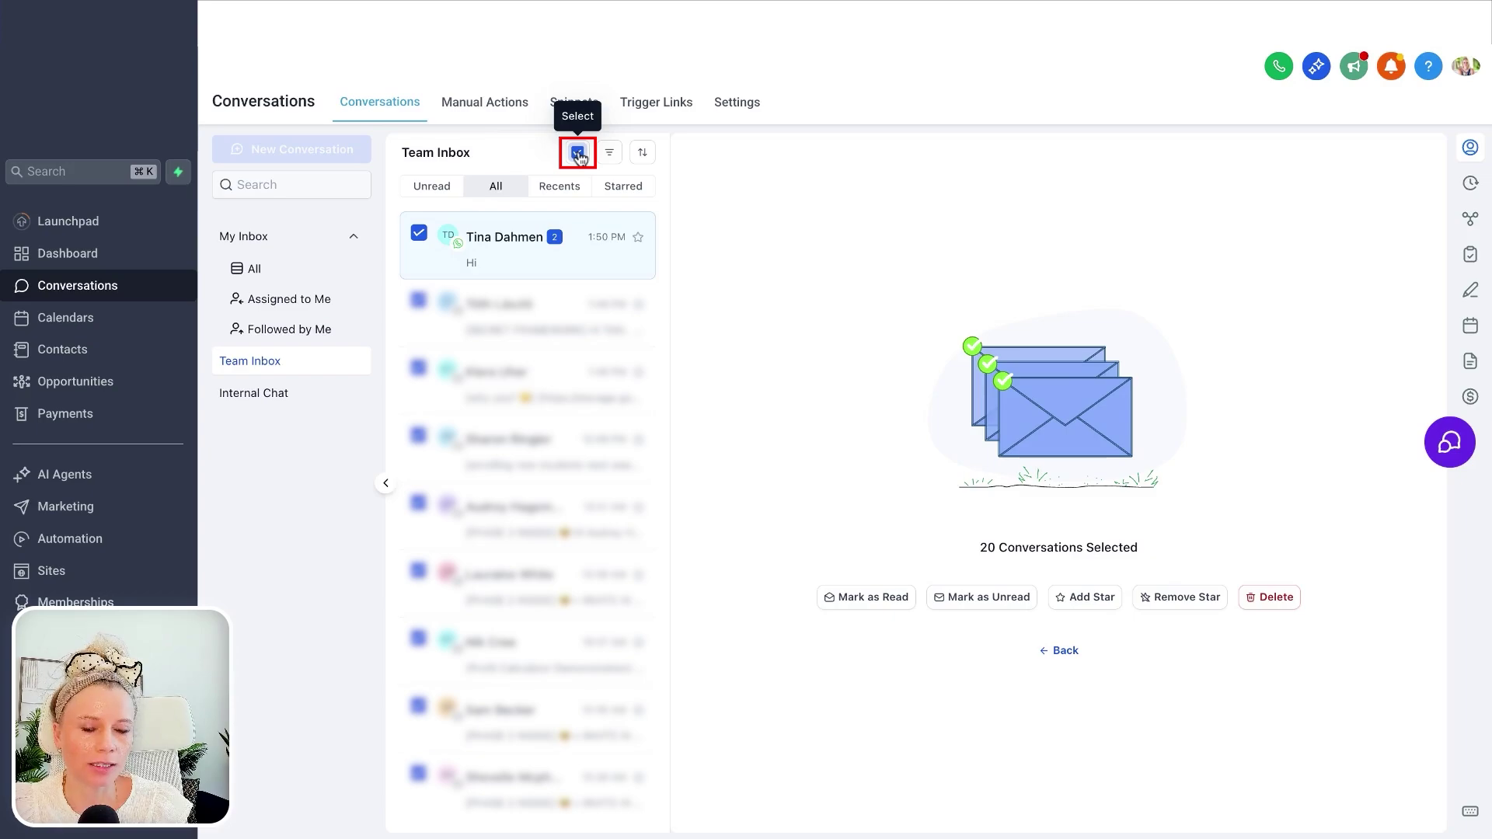
scroll(524, 404, "down", 1)
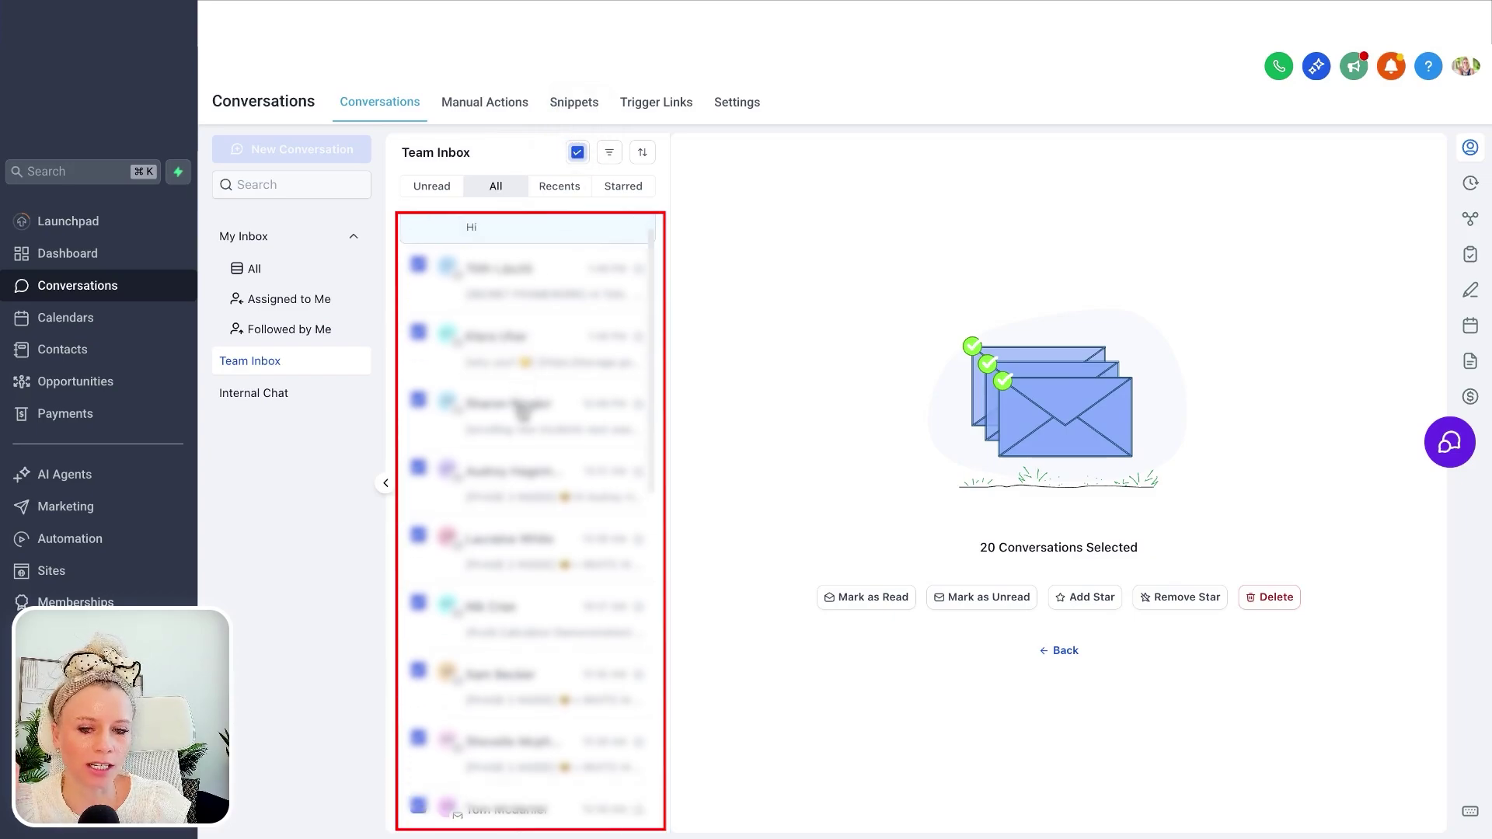
scroll(532, 357, "up", 1)
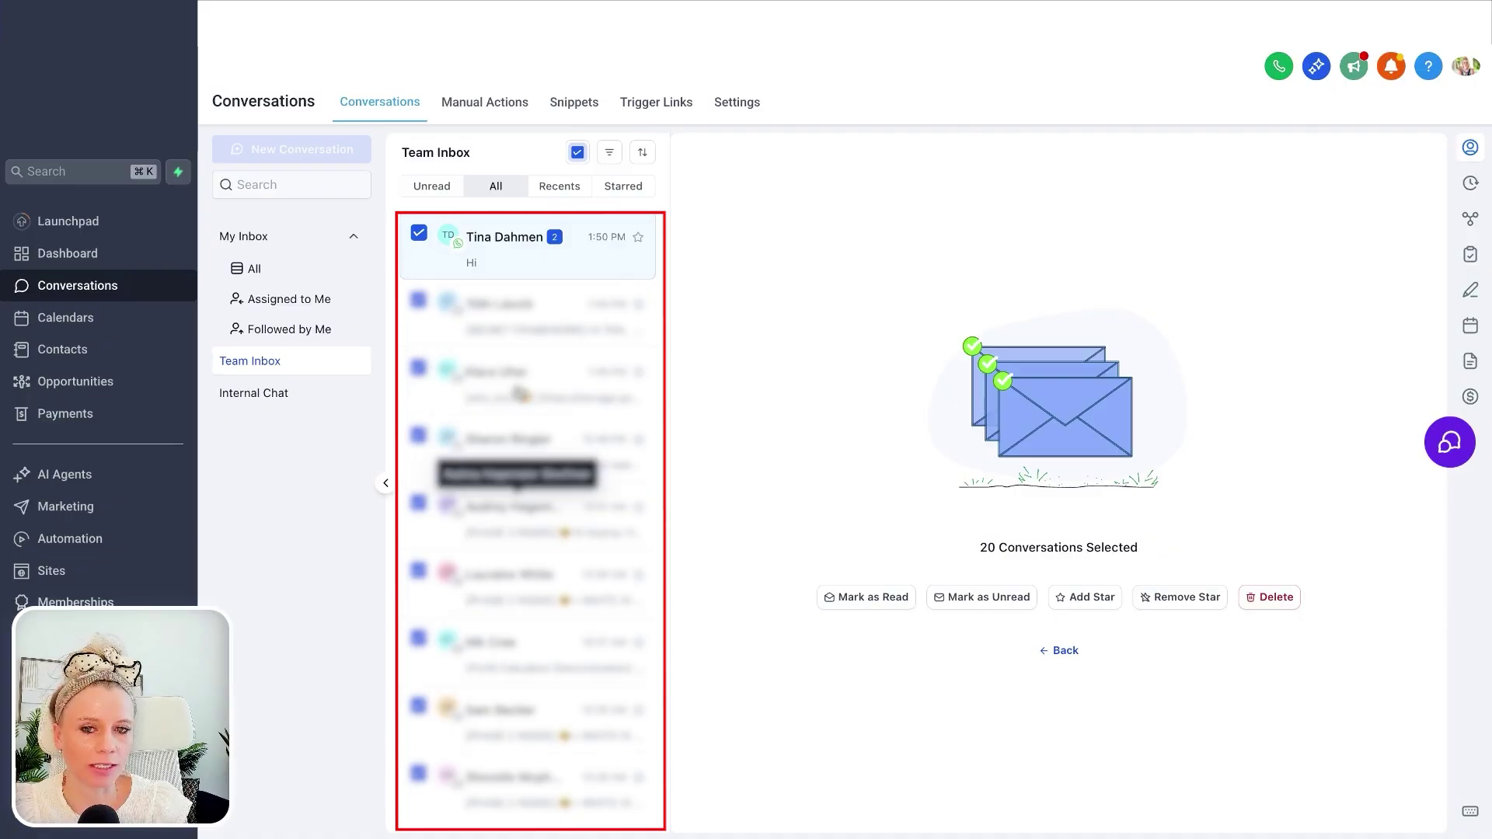
- Reduce the bulk selection to the first Team Inbox conversation and add a star to it
left_click(578, 153)
left_click(578, 153)
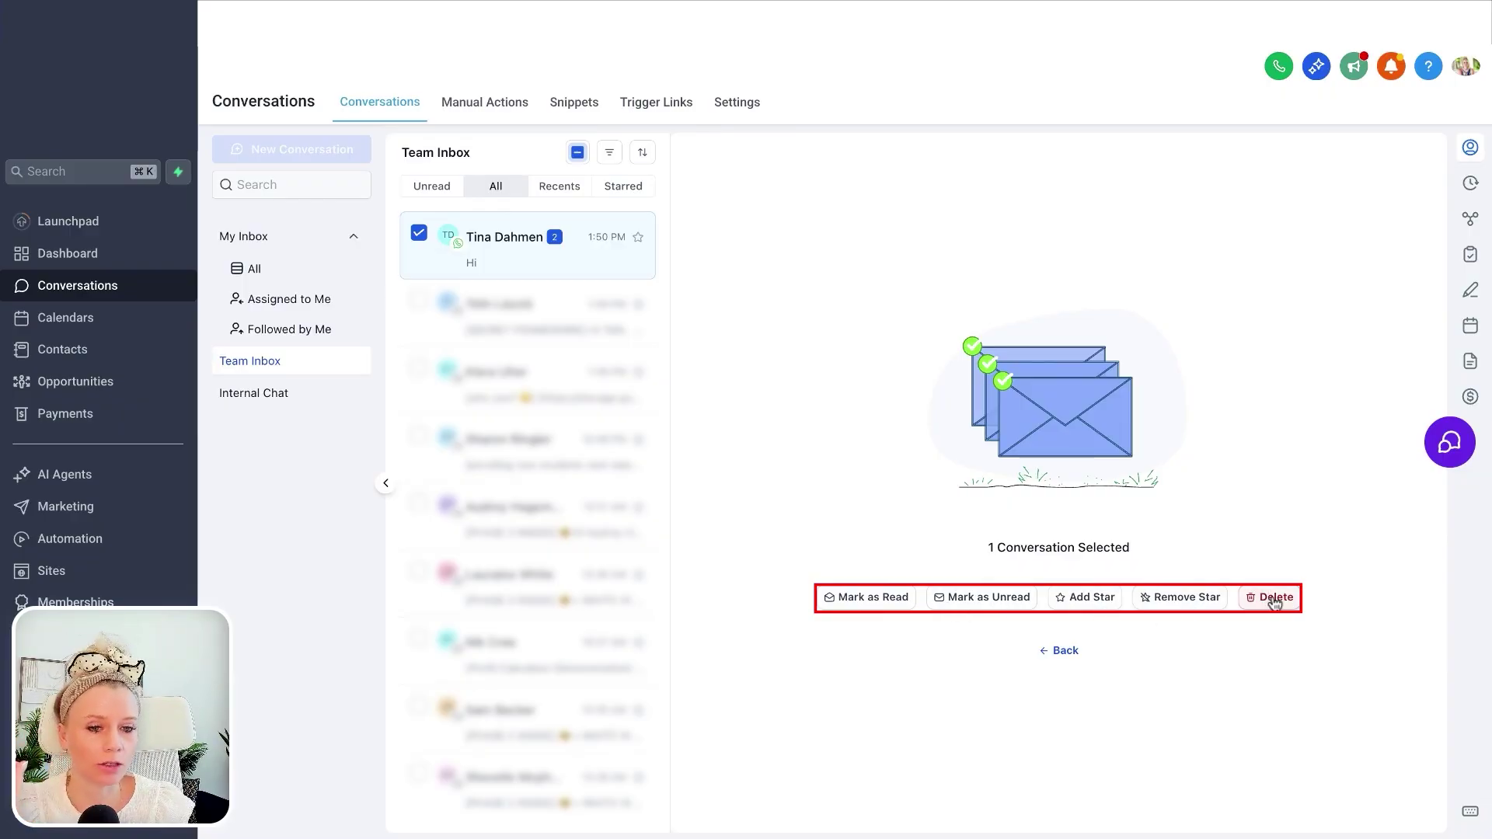
left_click(1087, 599)
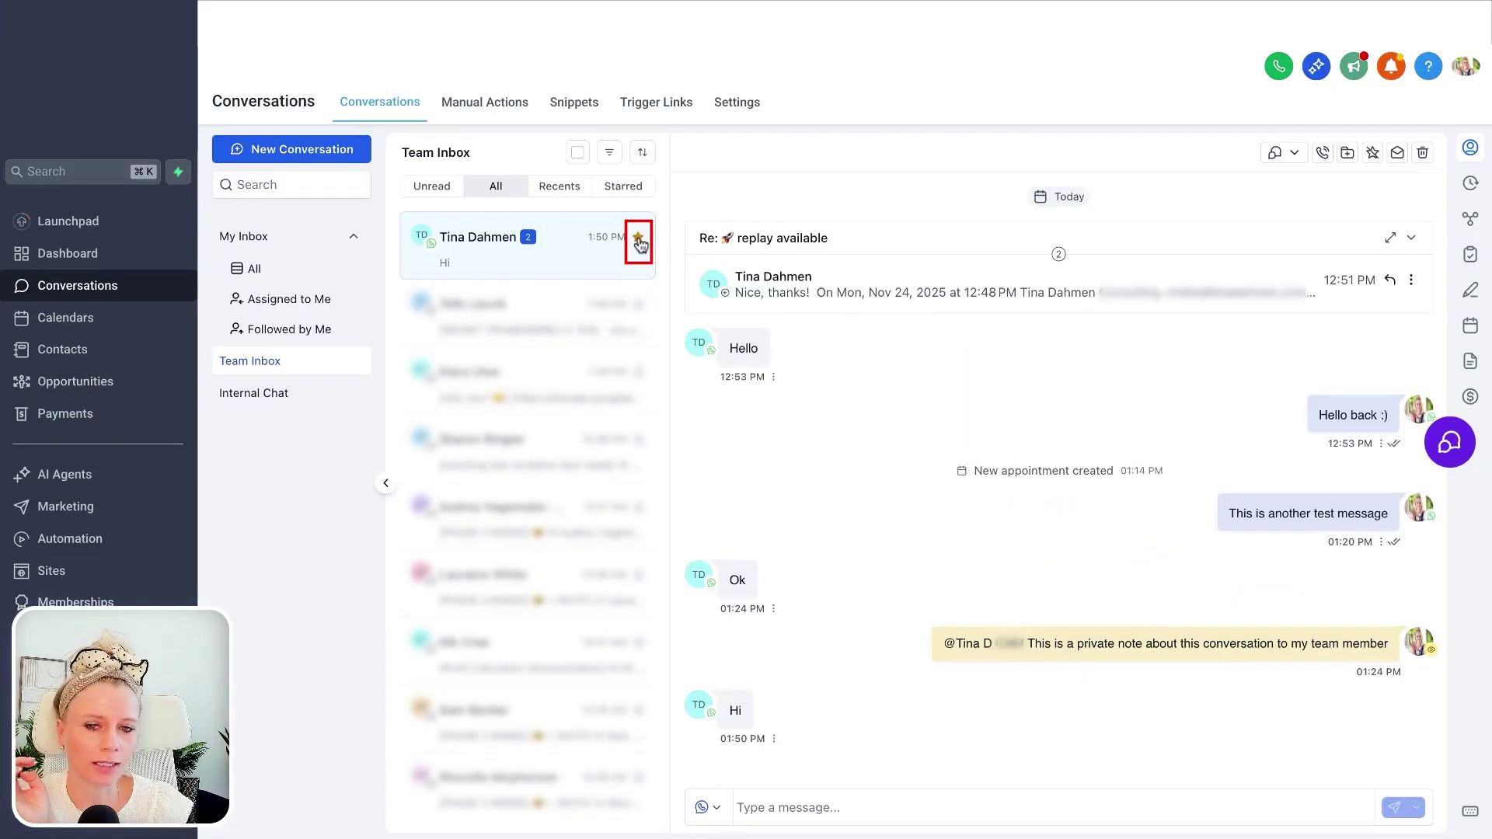
- Examine the Team Inbox's Starred, Unread, All and Recents views and its available sort orders
left_click(631, 196)
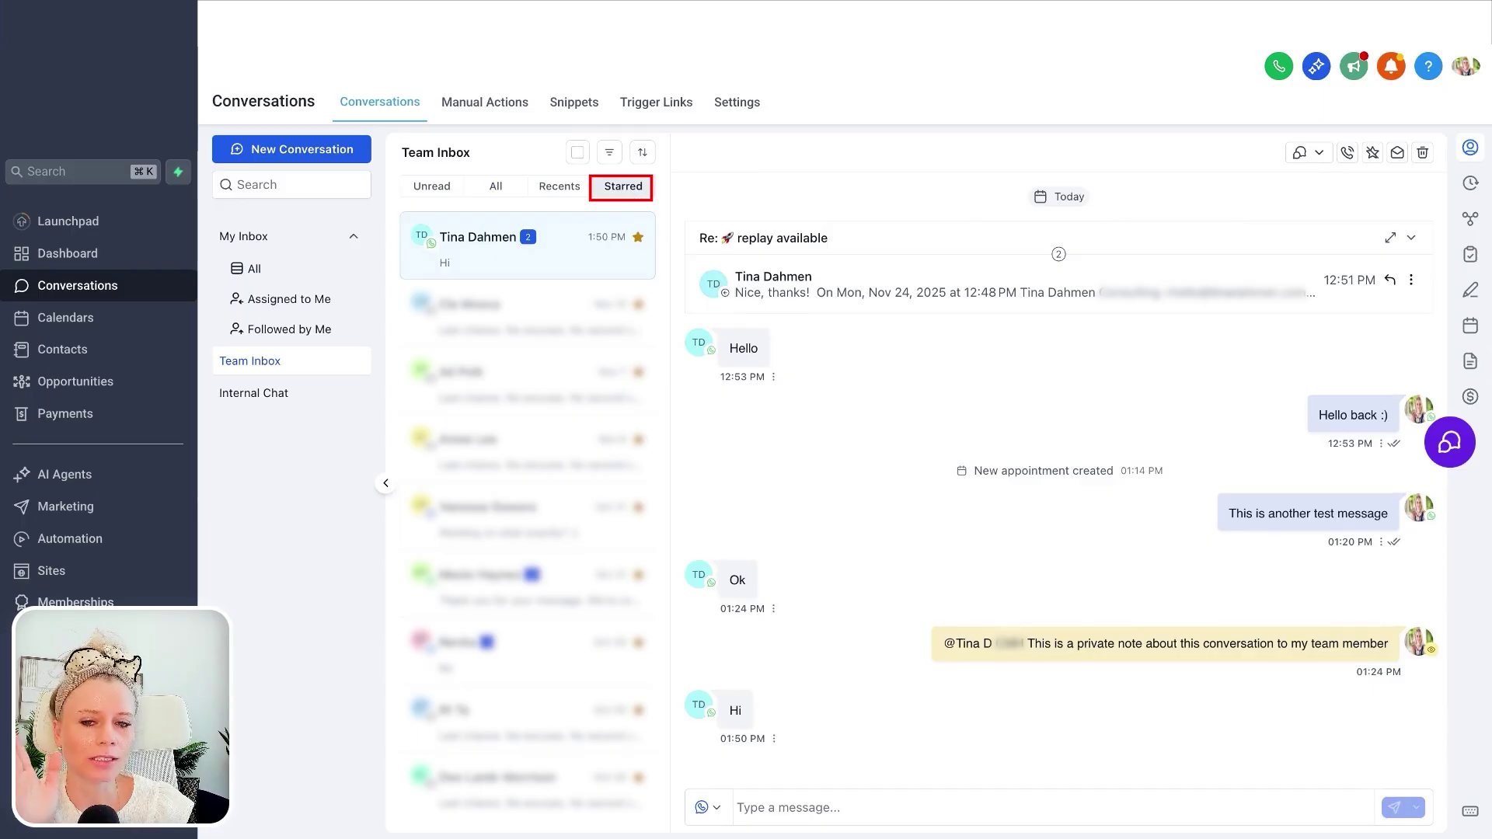
left_click(432, 189)
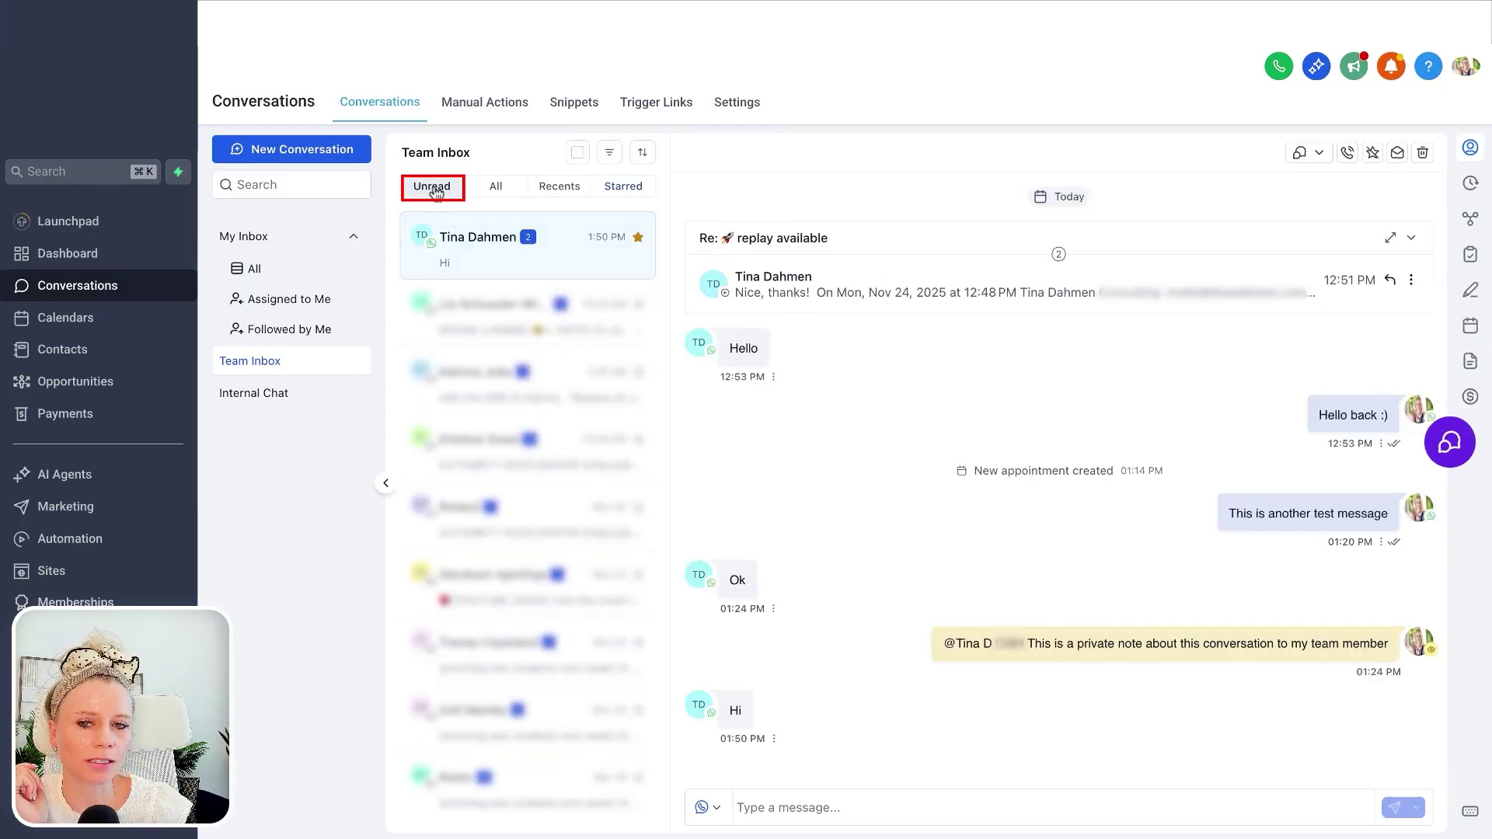
left_click(496, 191)
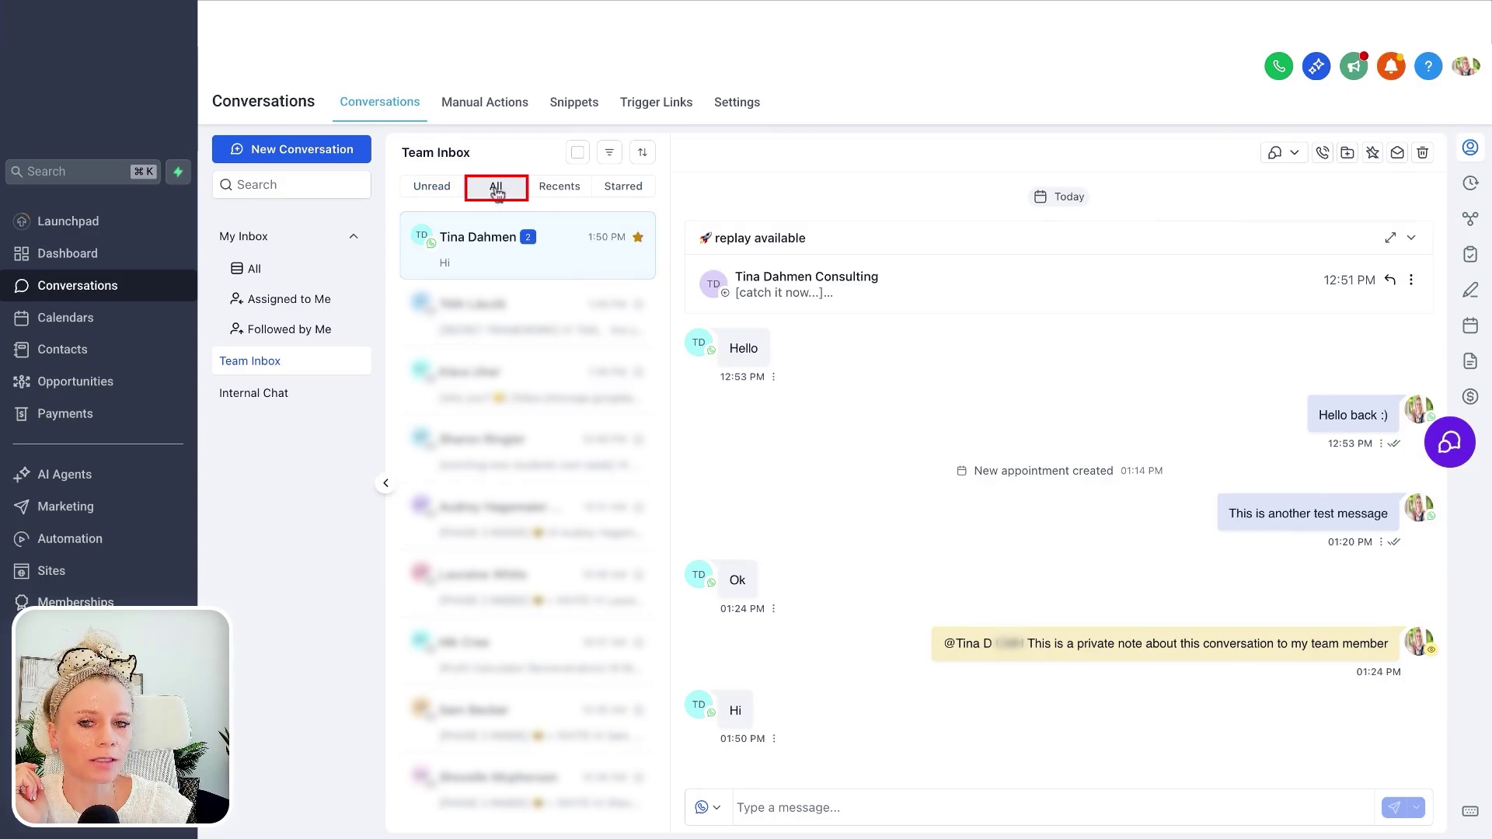
left_click(561, 191)
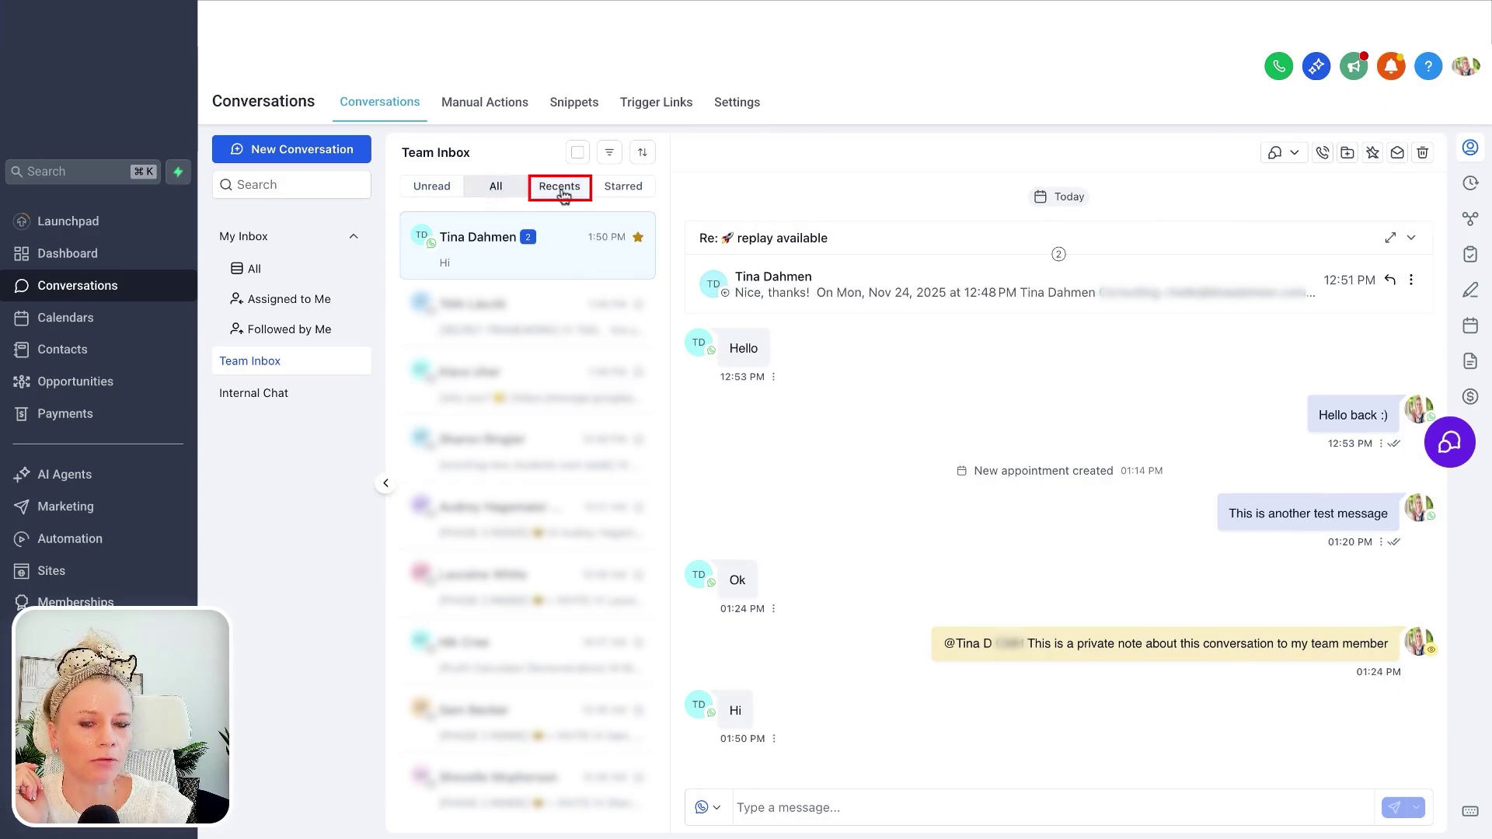
left_click(642, 153)
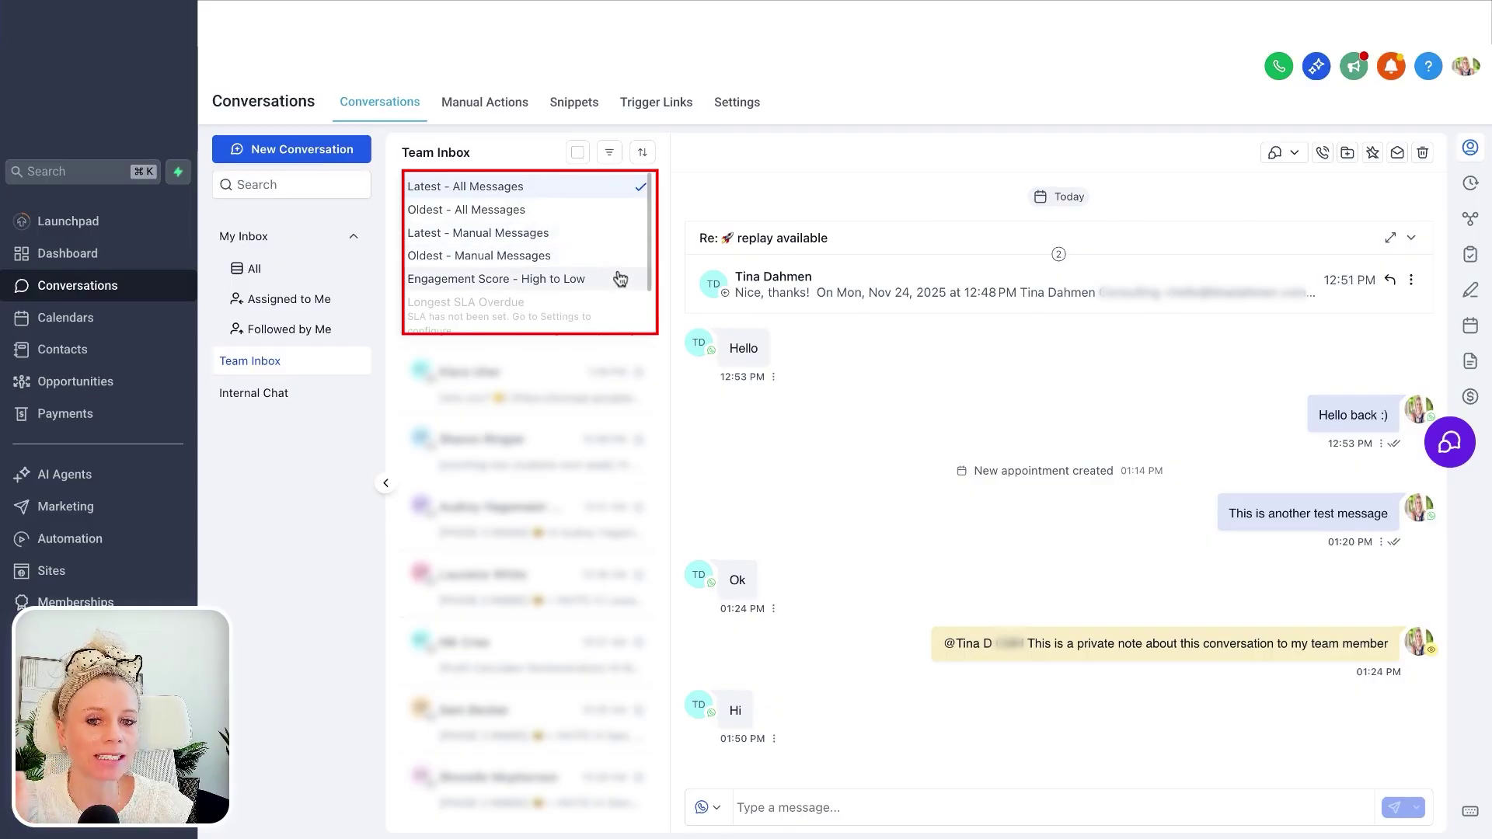
scroll(619, 279, "down", 1)
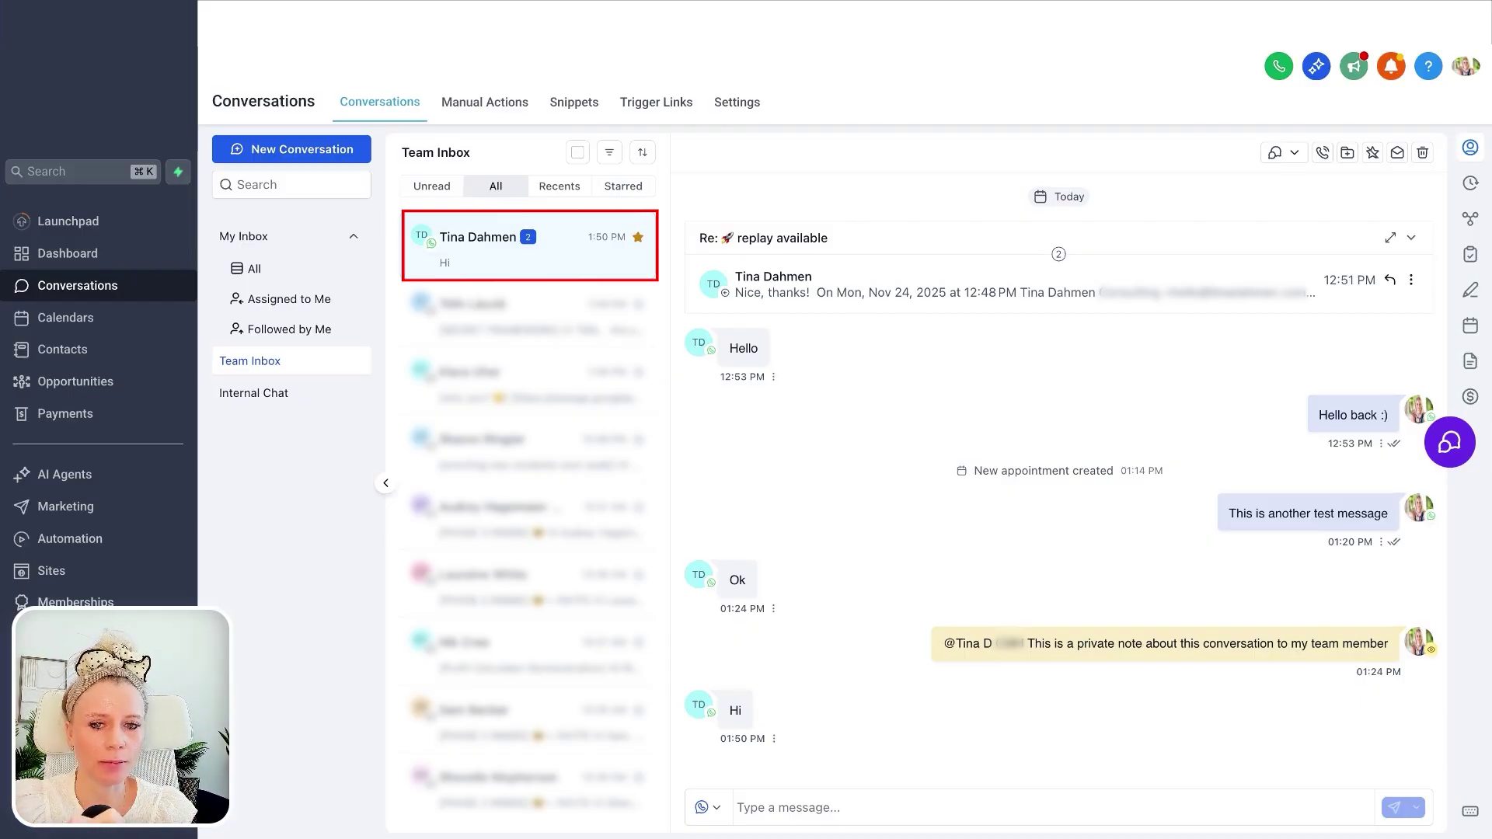
- Add a Team Inbox filter condition where Last Message Channel is Email
left_click(609, 152)
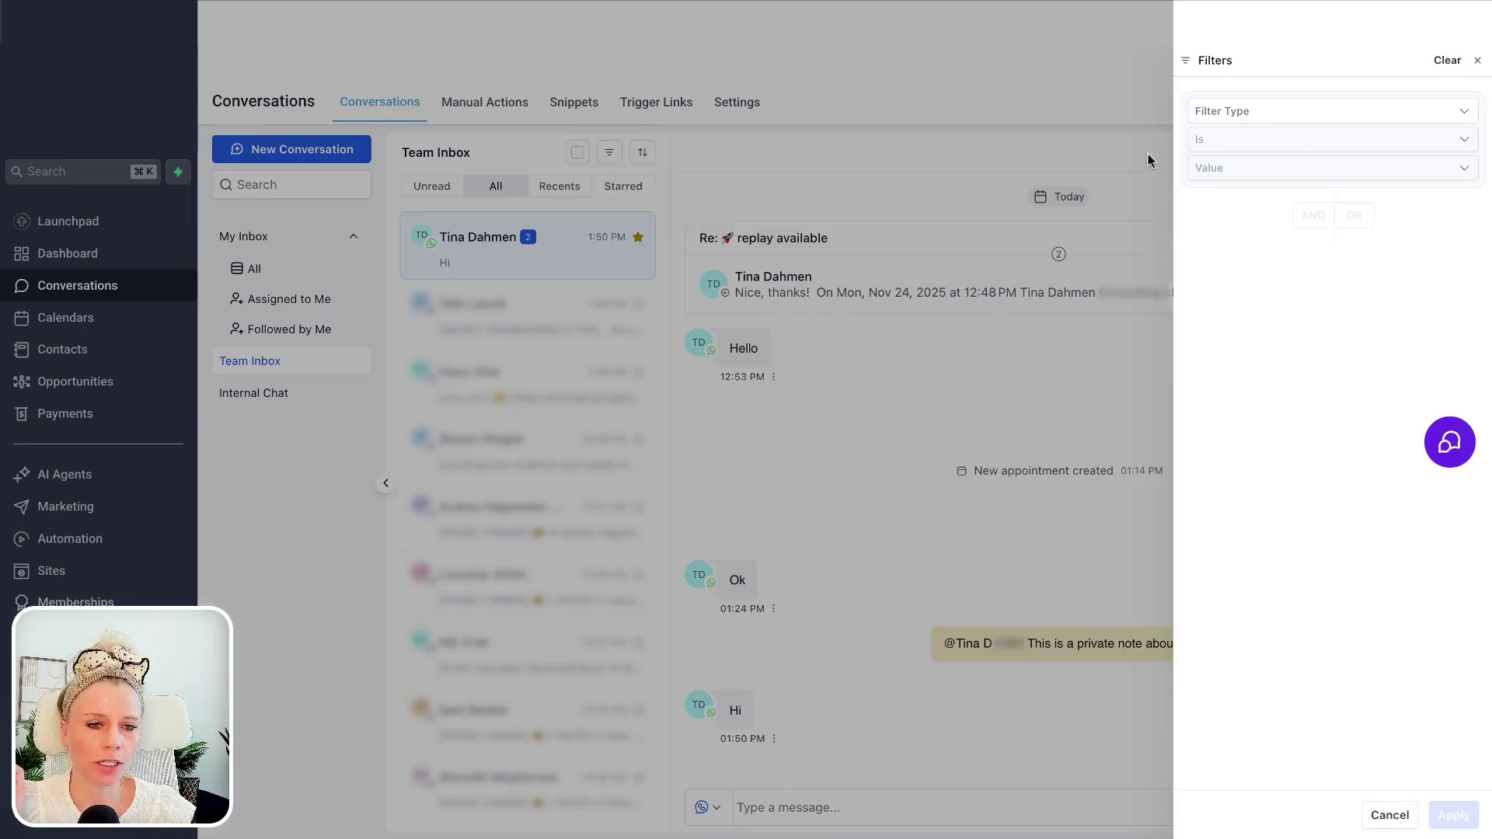
left_click(1459, 117)
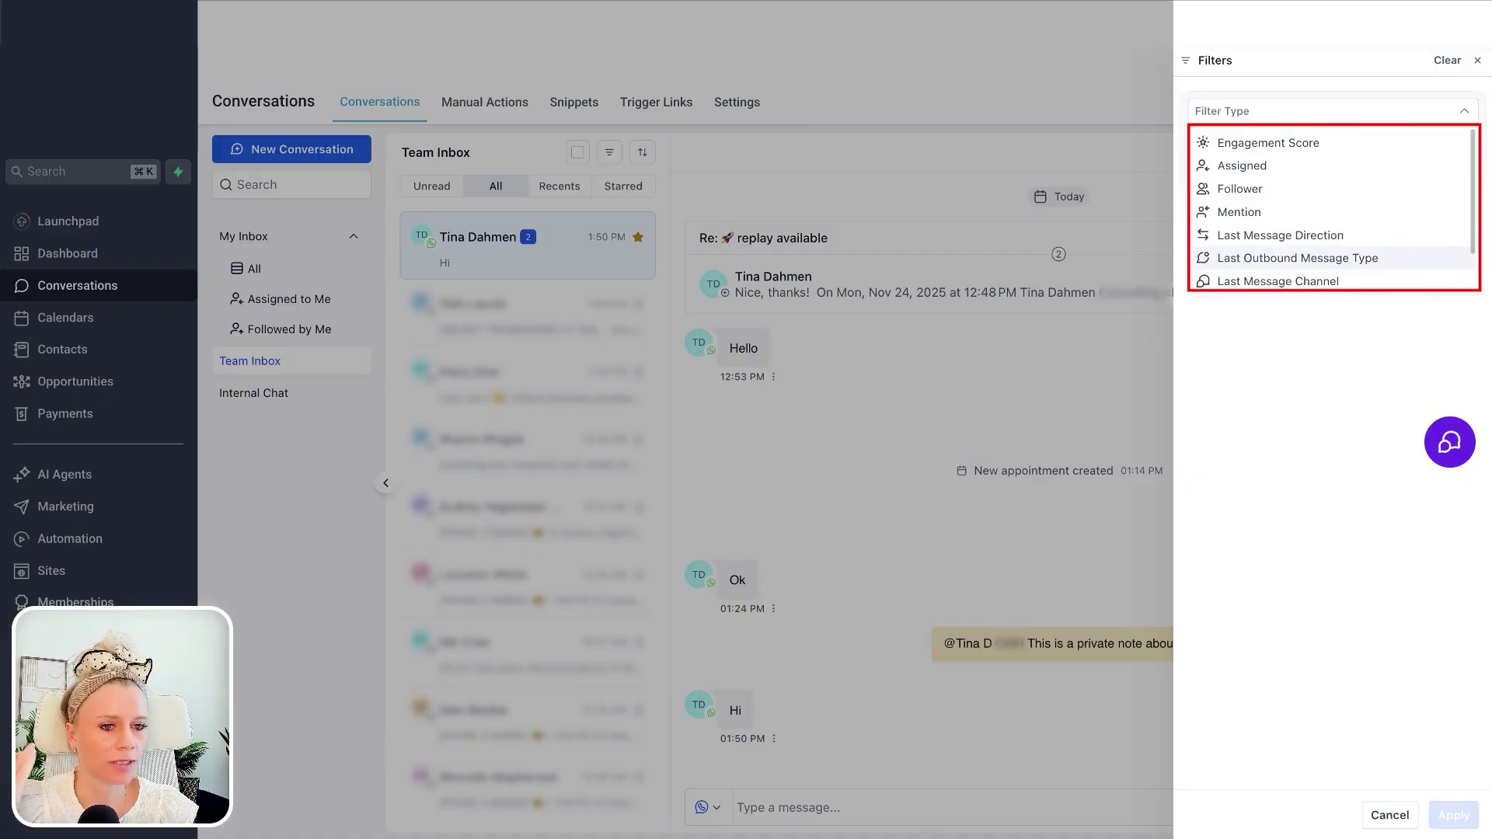
scroll(1384, 235, "down", 1)
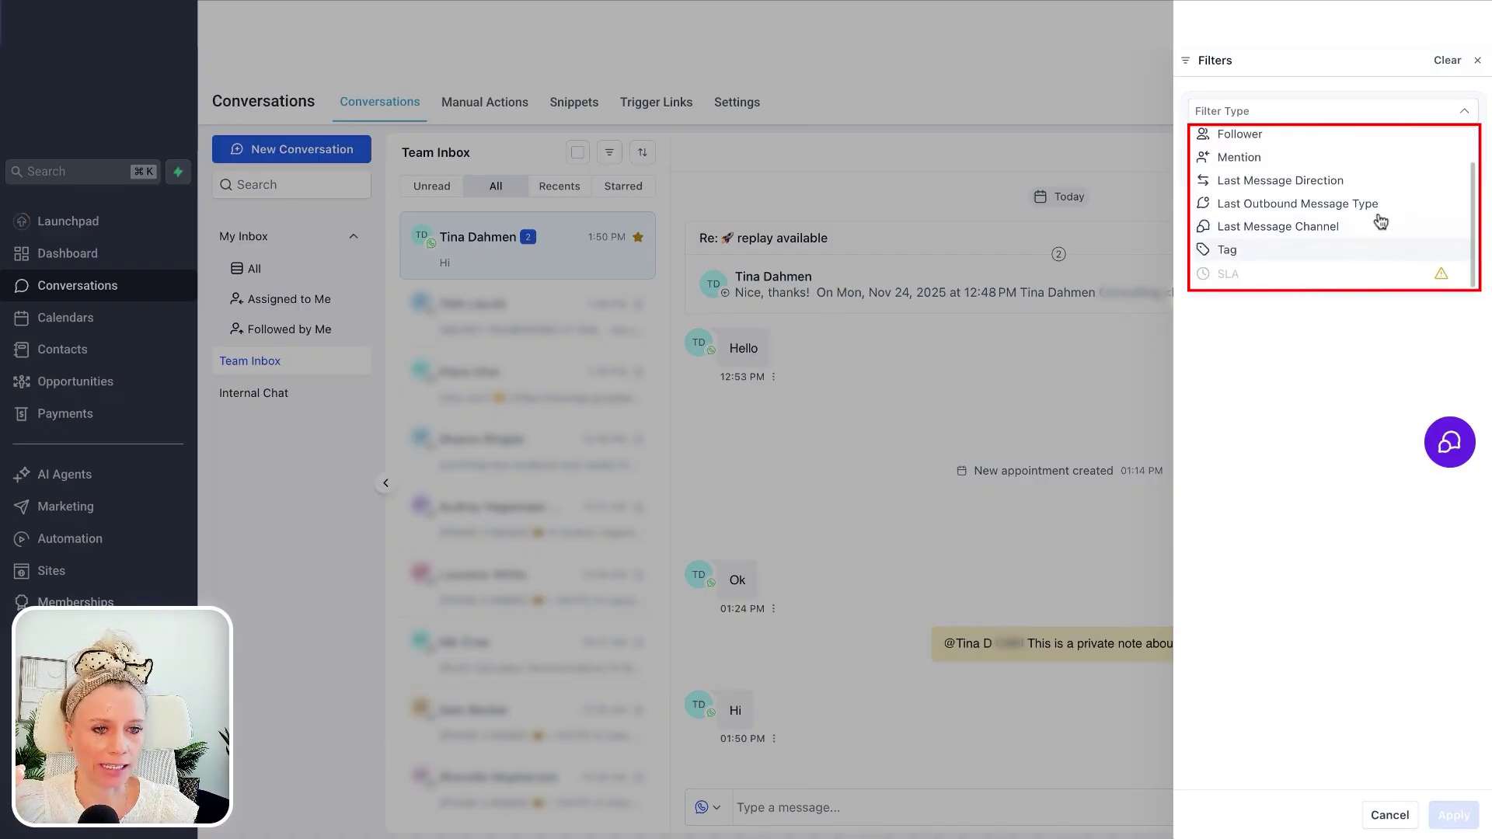
left_click(1369, 230)
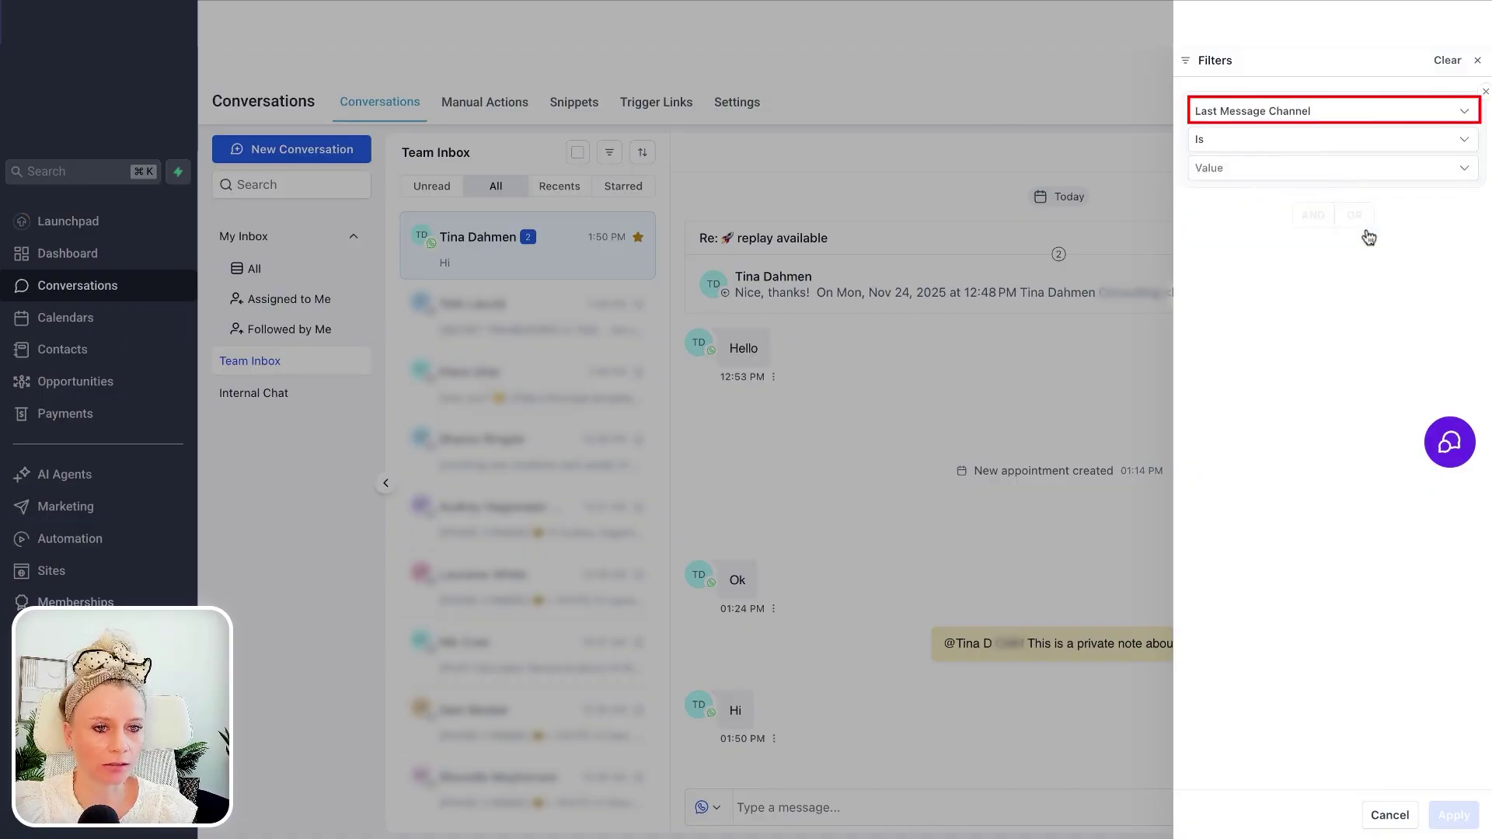
left_click(1331, 169)
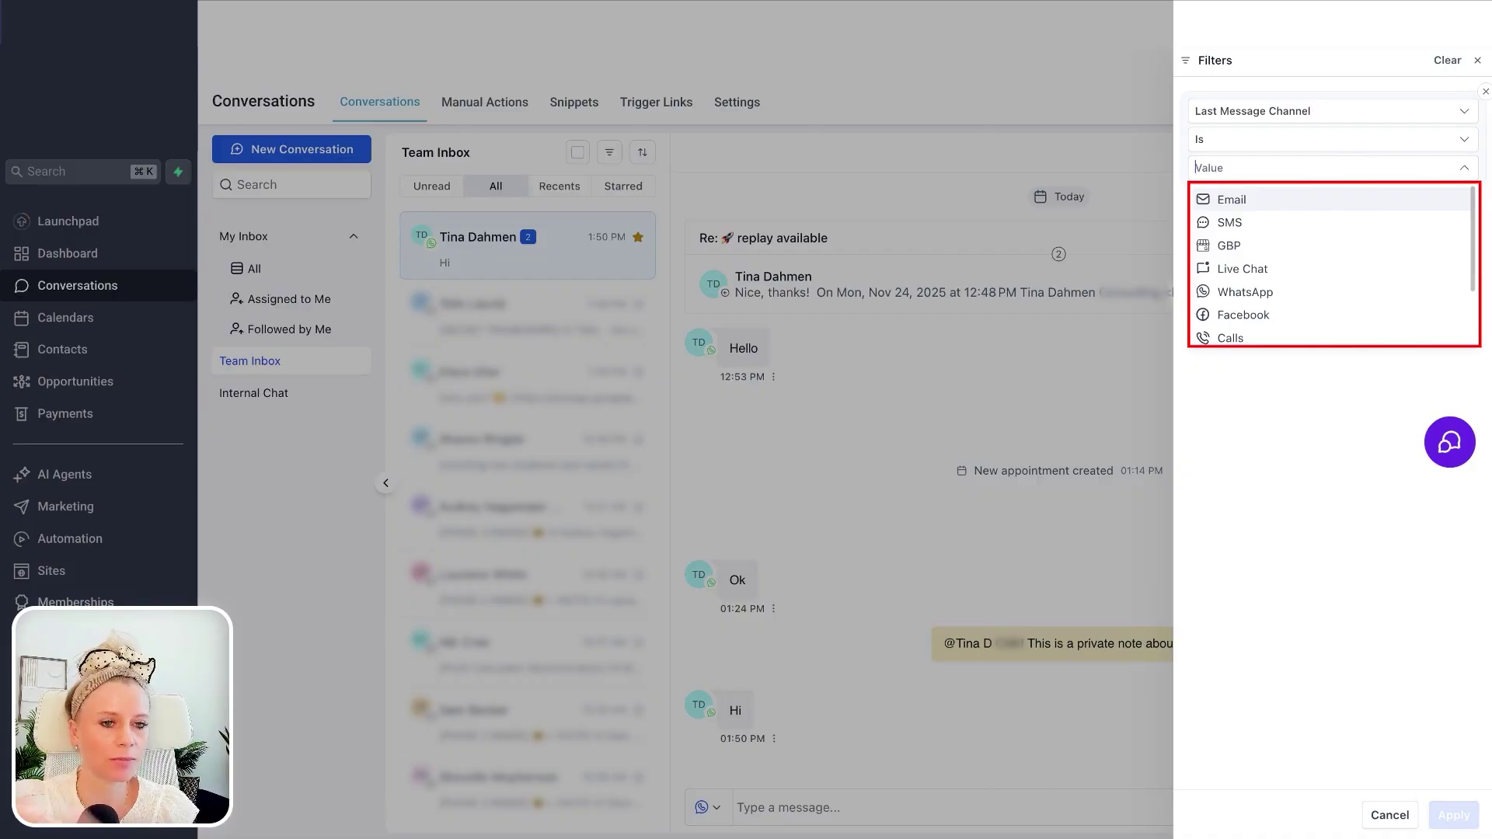
scroll(1368, 303, "down", 2)
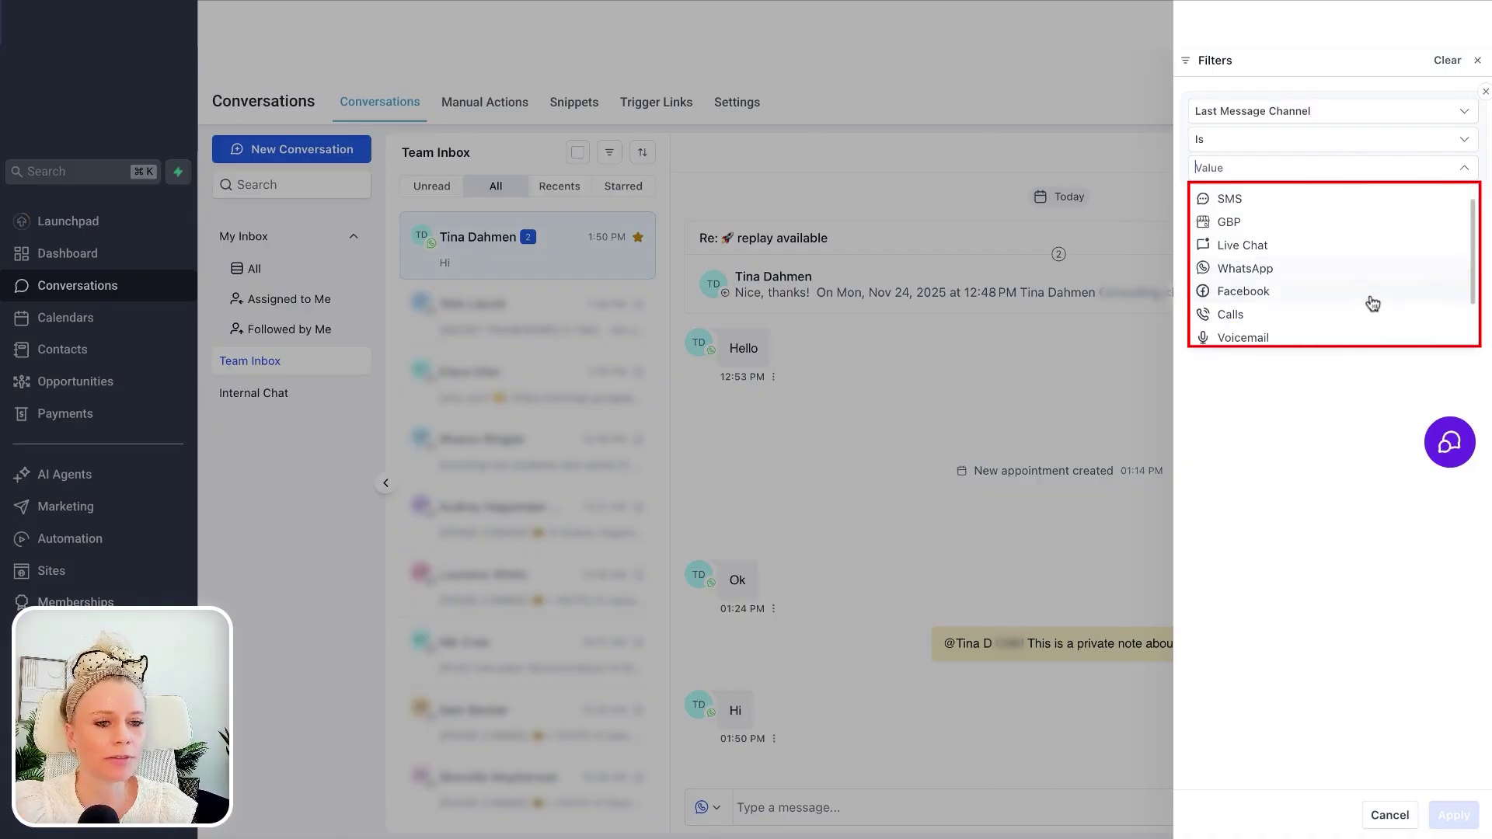
scroll(1372, 303, "down", 1)
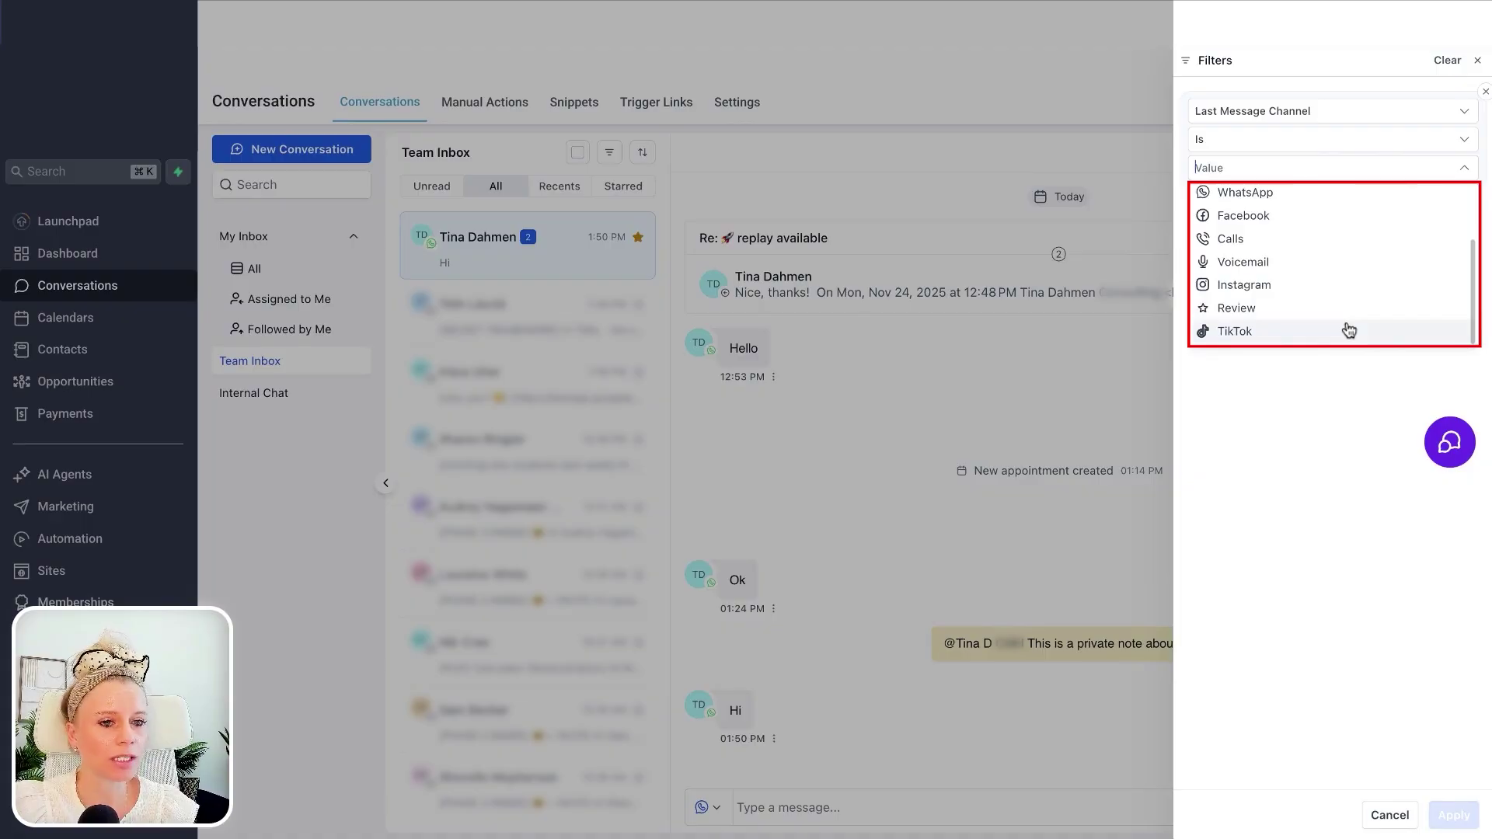
scroll(1349, 298, "up", 3)
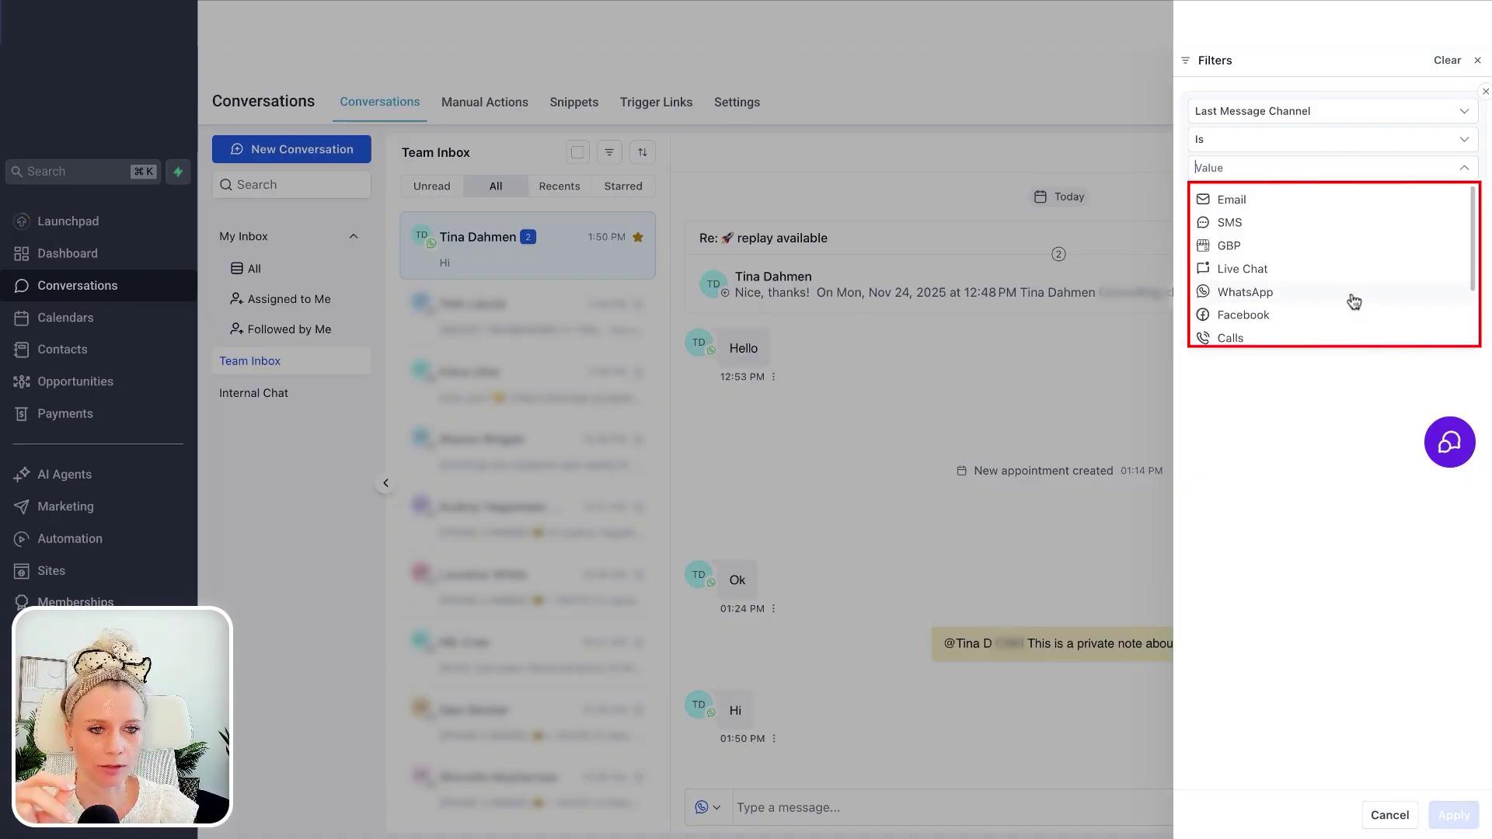
left_click(1333, 208)
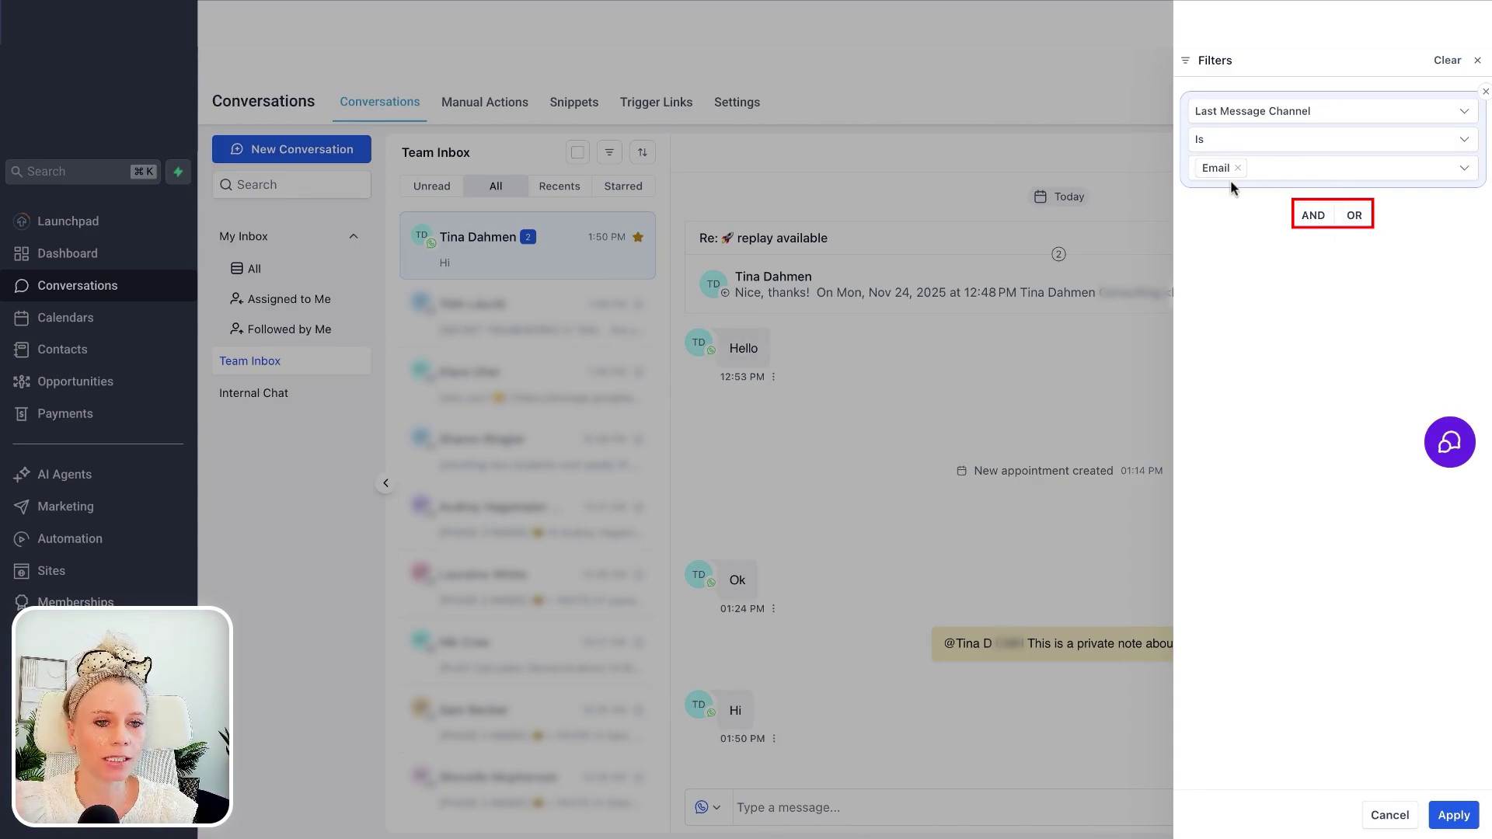
- Add an AND condition for conversations assigned to a chosen team member and apply the filters
left_click(1311, 222)
left_click(1294, 296)
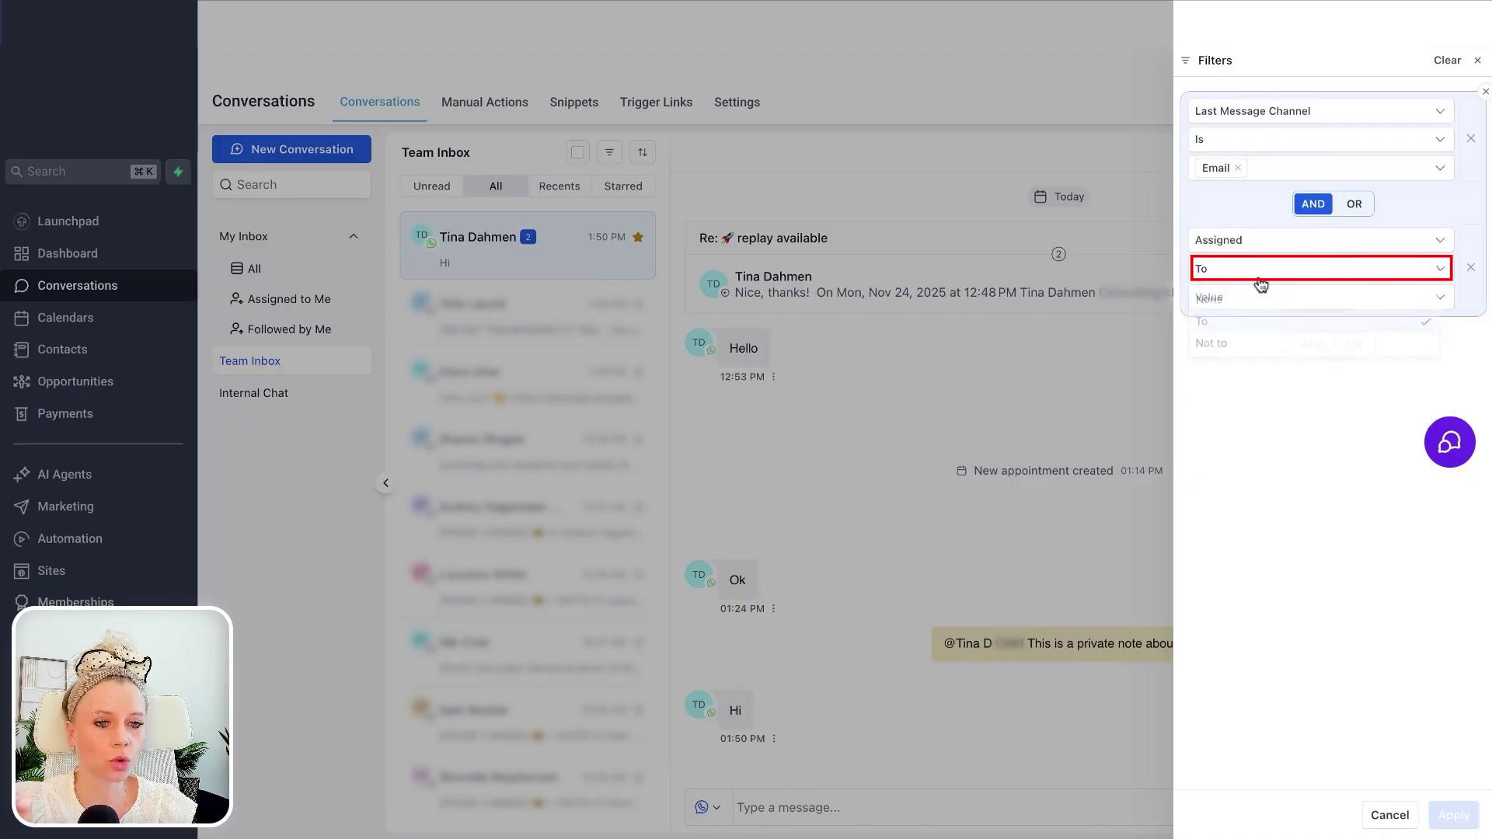
left_click(1258, 297)
left_click(1265, 347)
left_click(1278, 477)
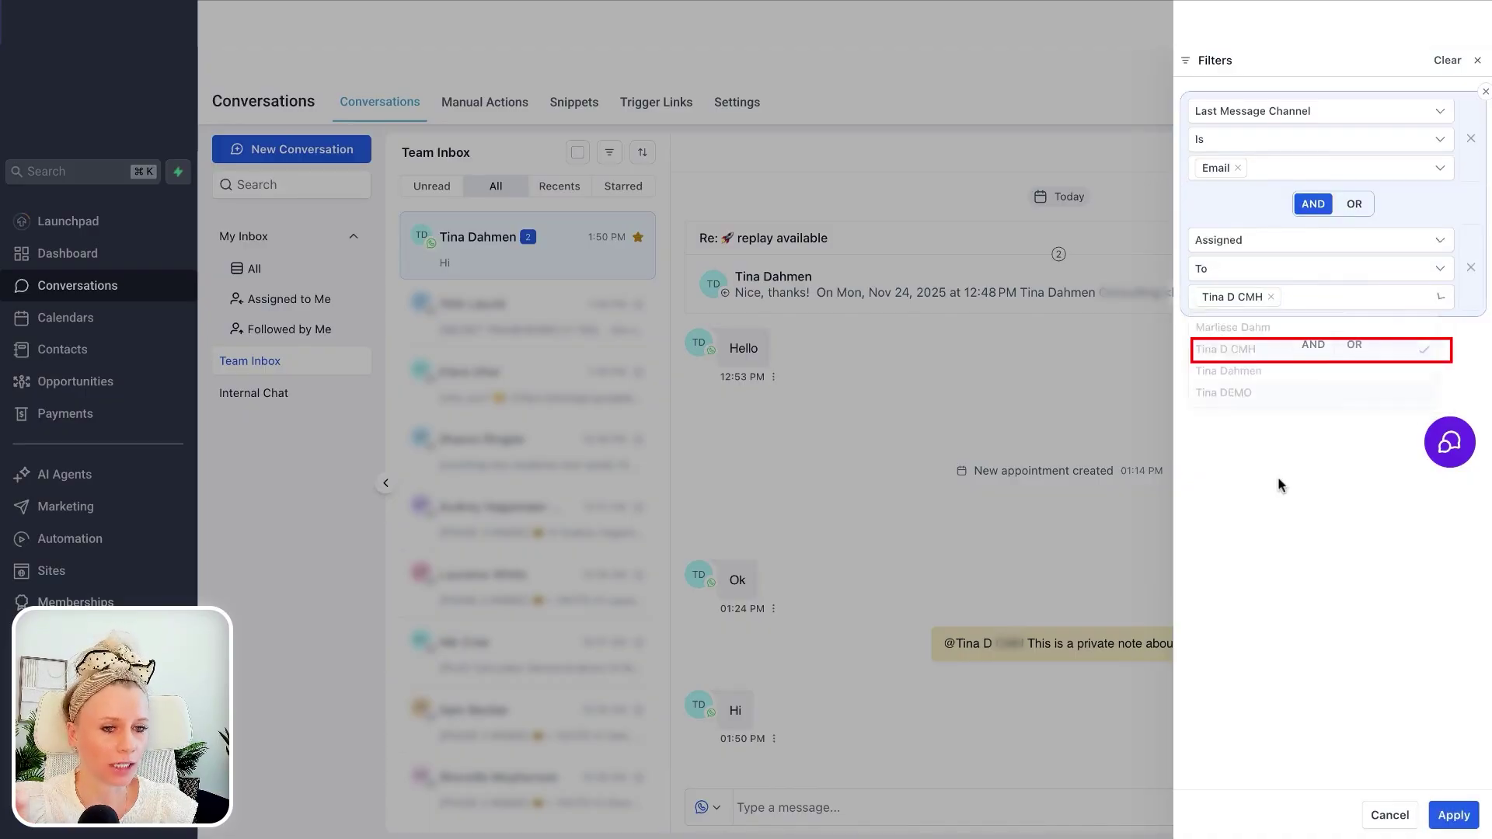
left_click(1452, 815)
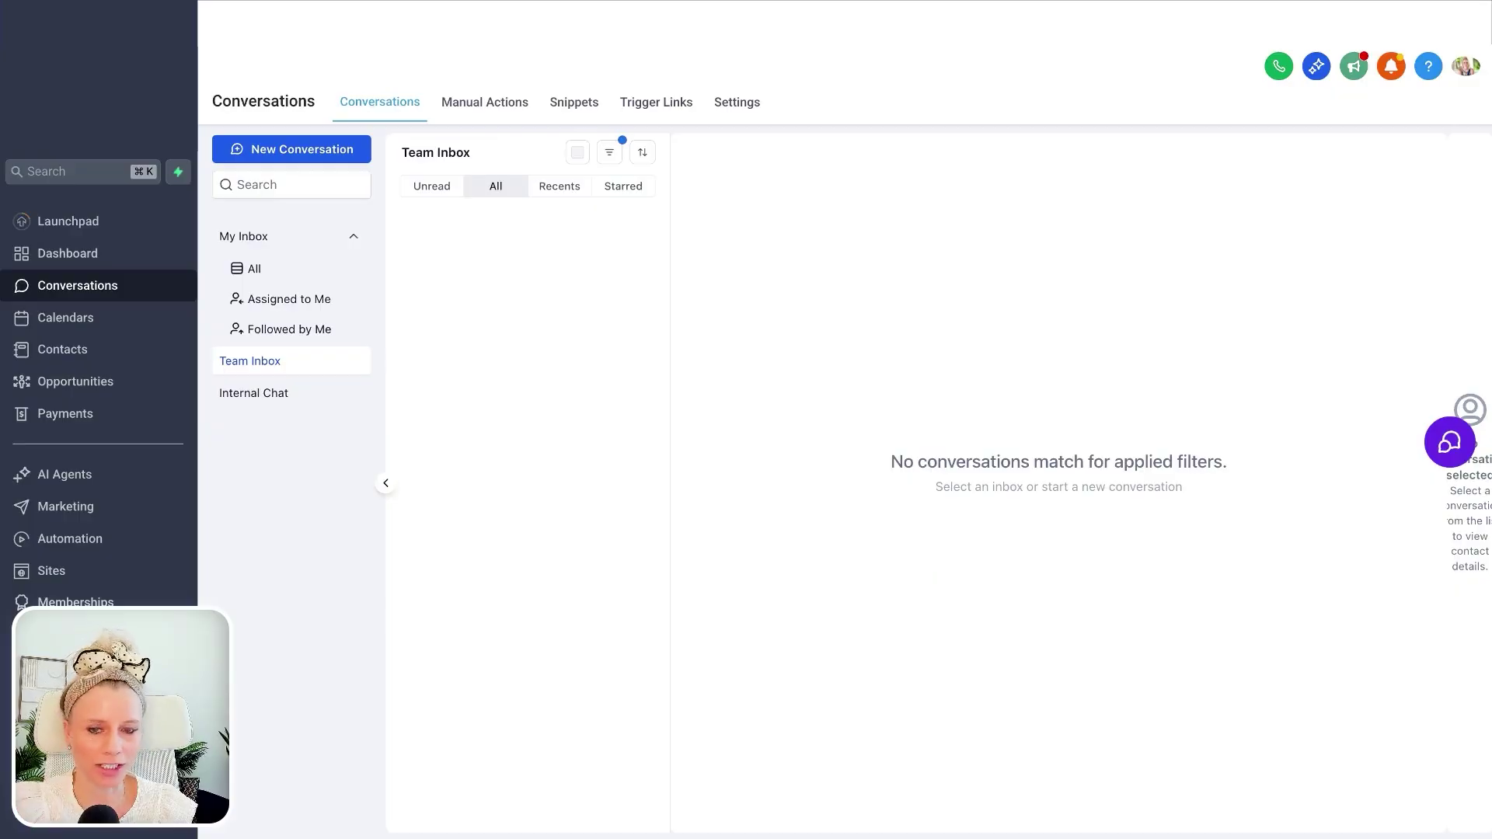
- Change the operator between the Email channel and Assigned filter conditions to OR and apply the filters
left_click(611, 158)
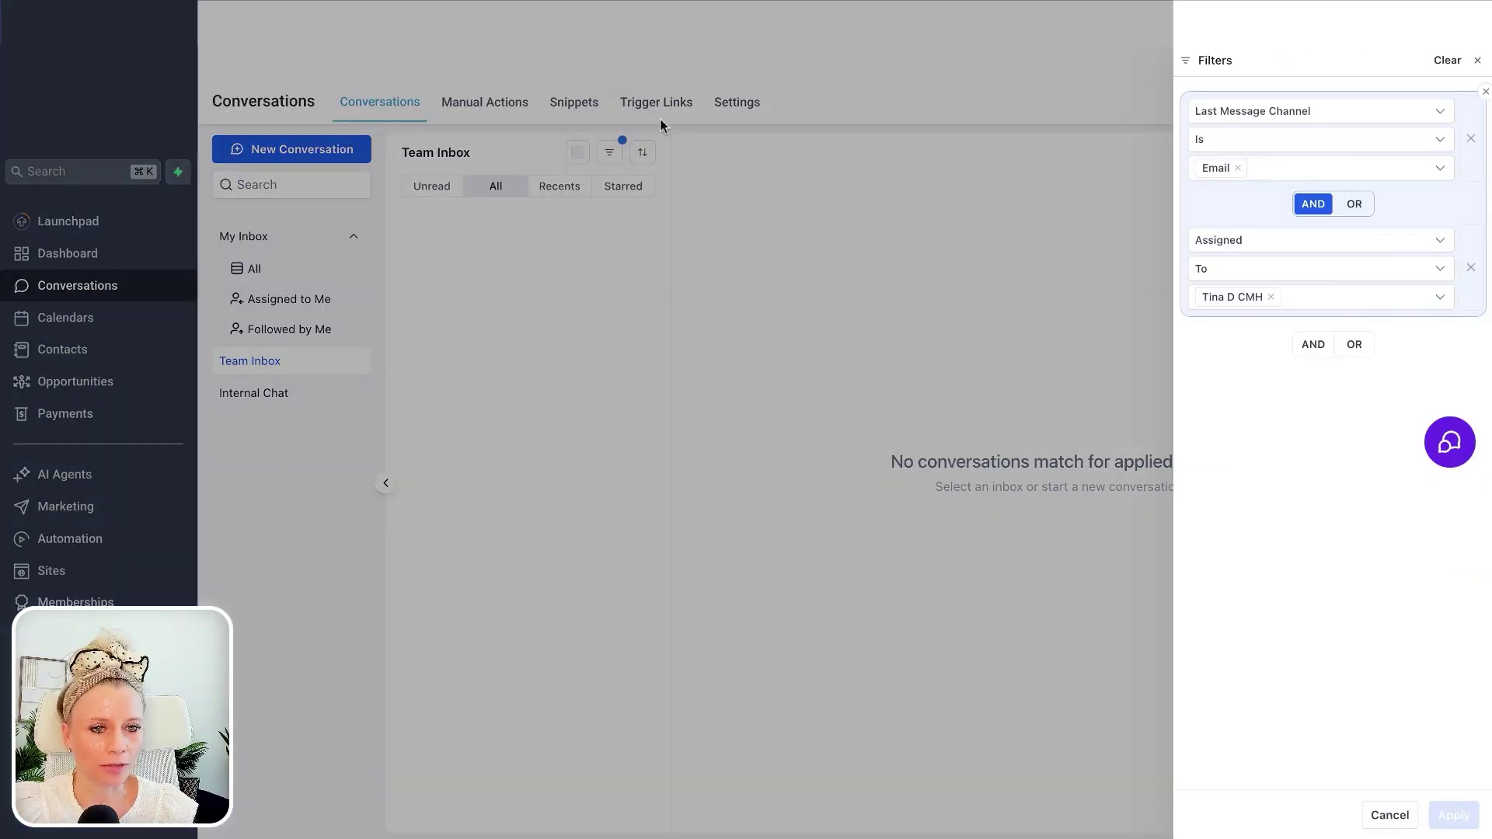
left_click(1355, 205)
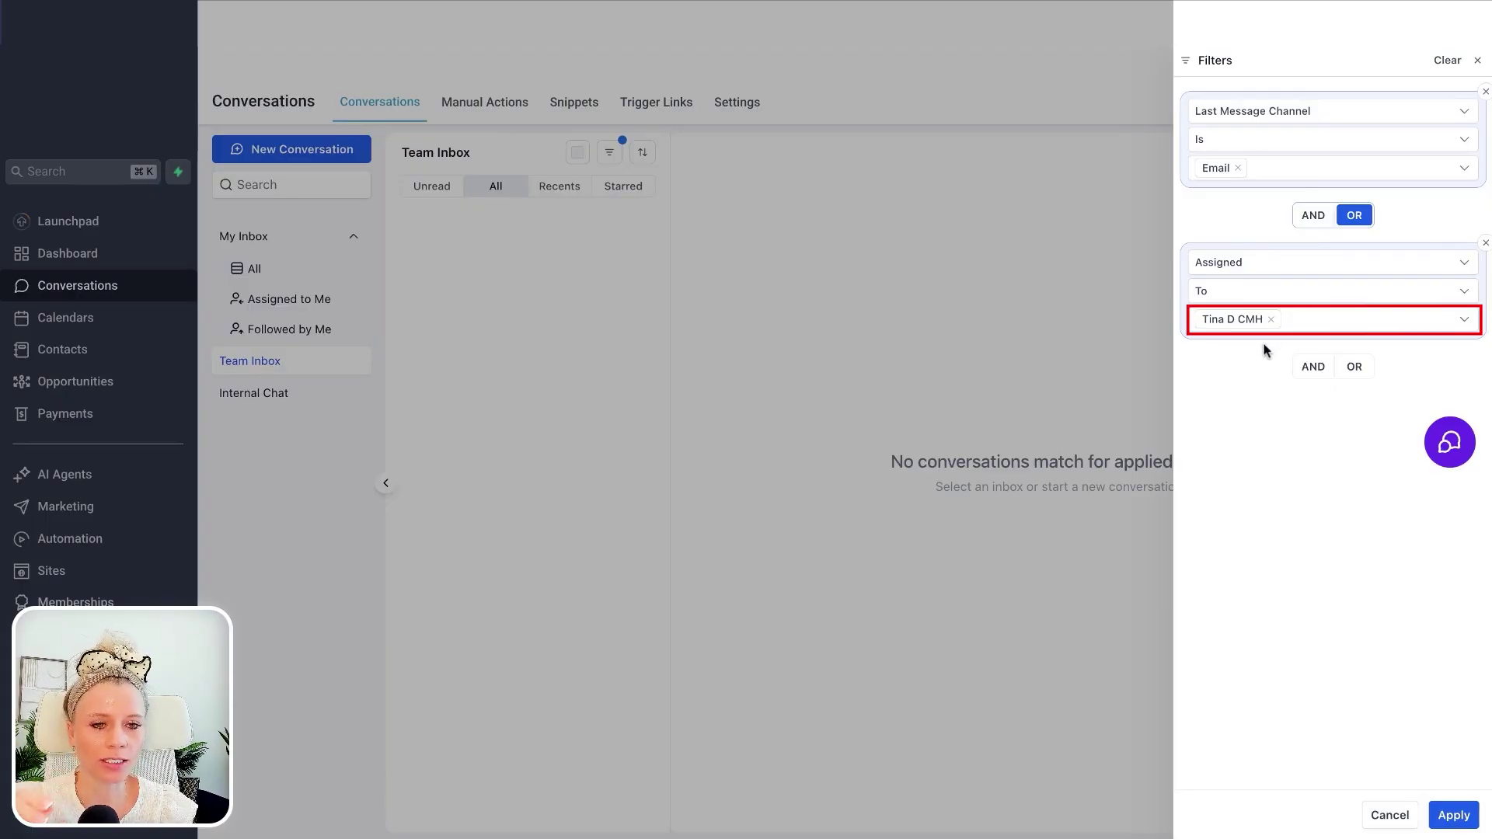
left_click(1452, 814)
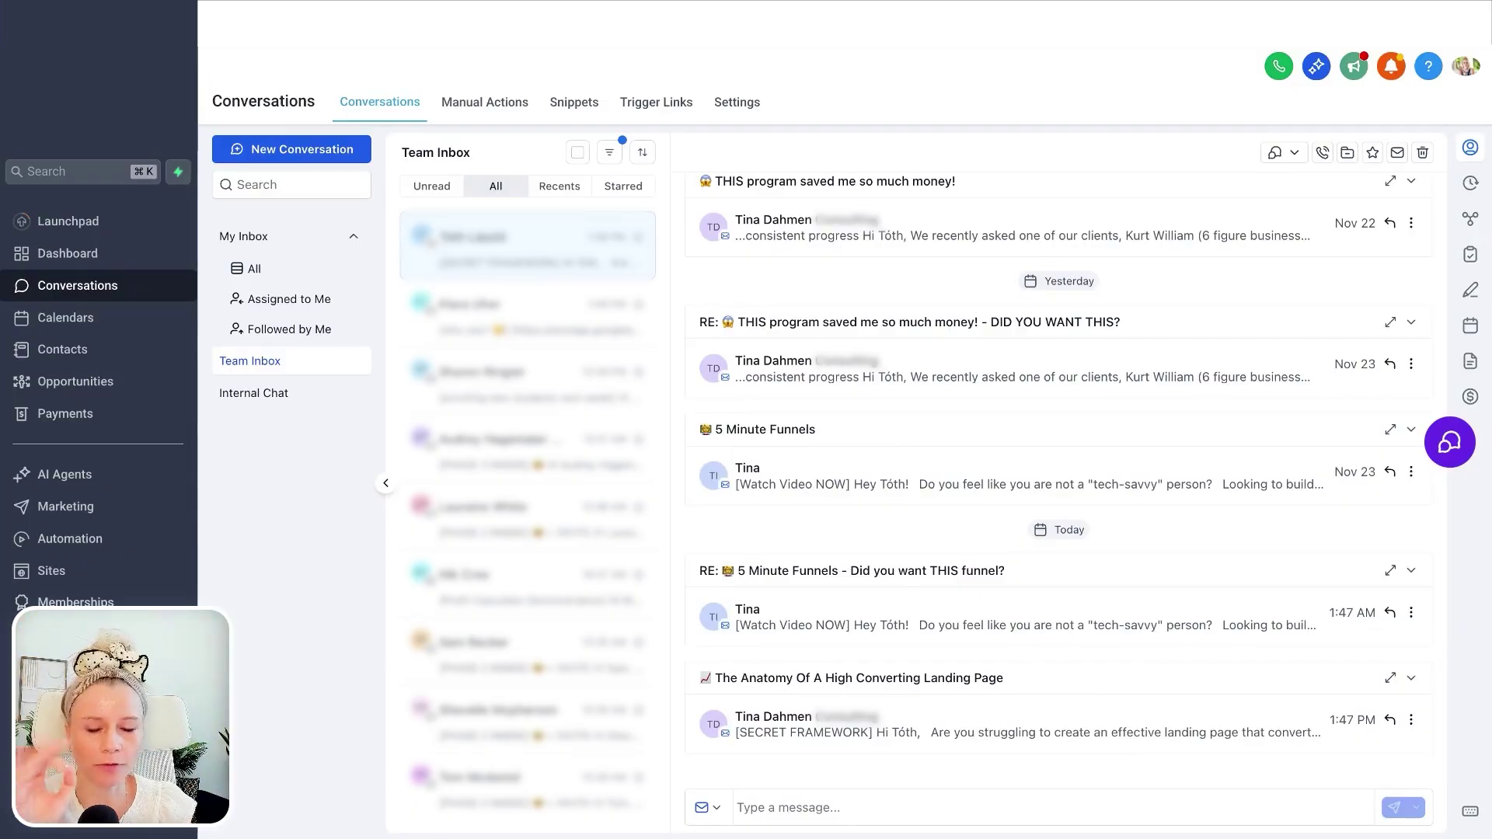
- Clear all filter conditions from the Team Inbox and apply the empty filter
left_click(614, 155)
left_click(1450, 63)
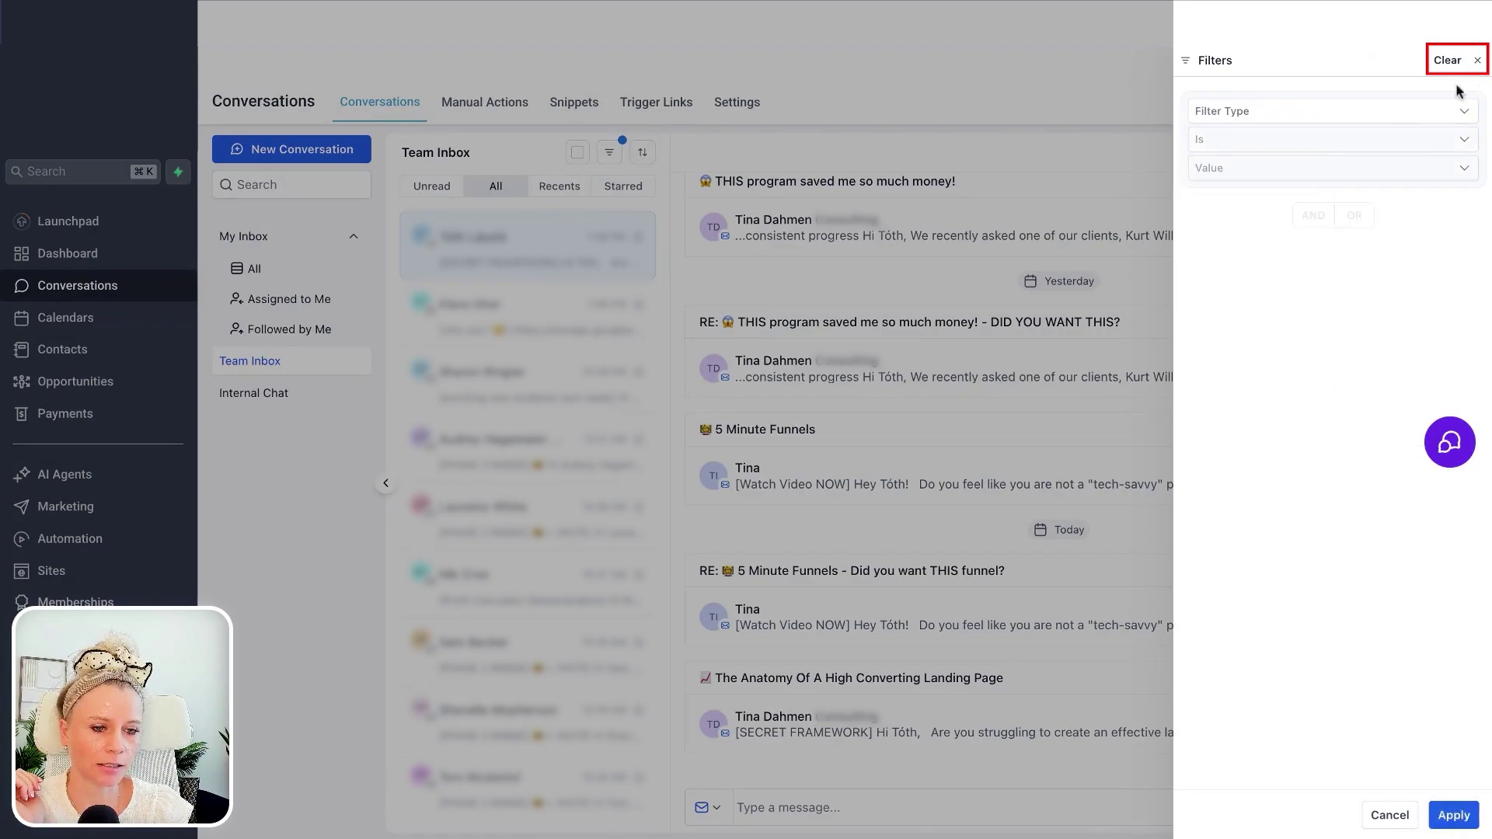
left_click(1453, 815)
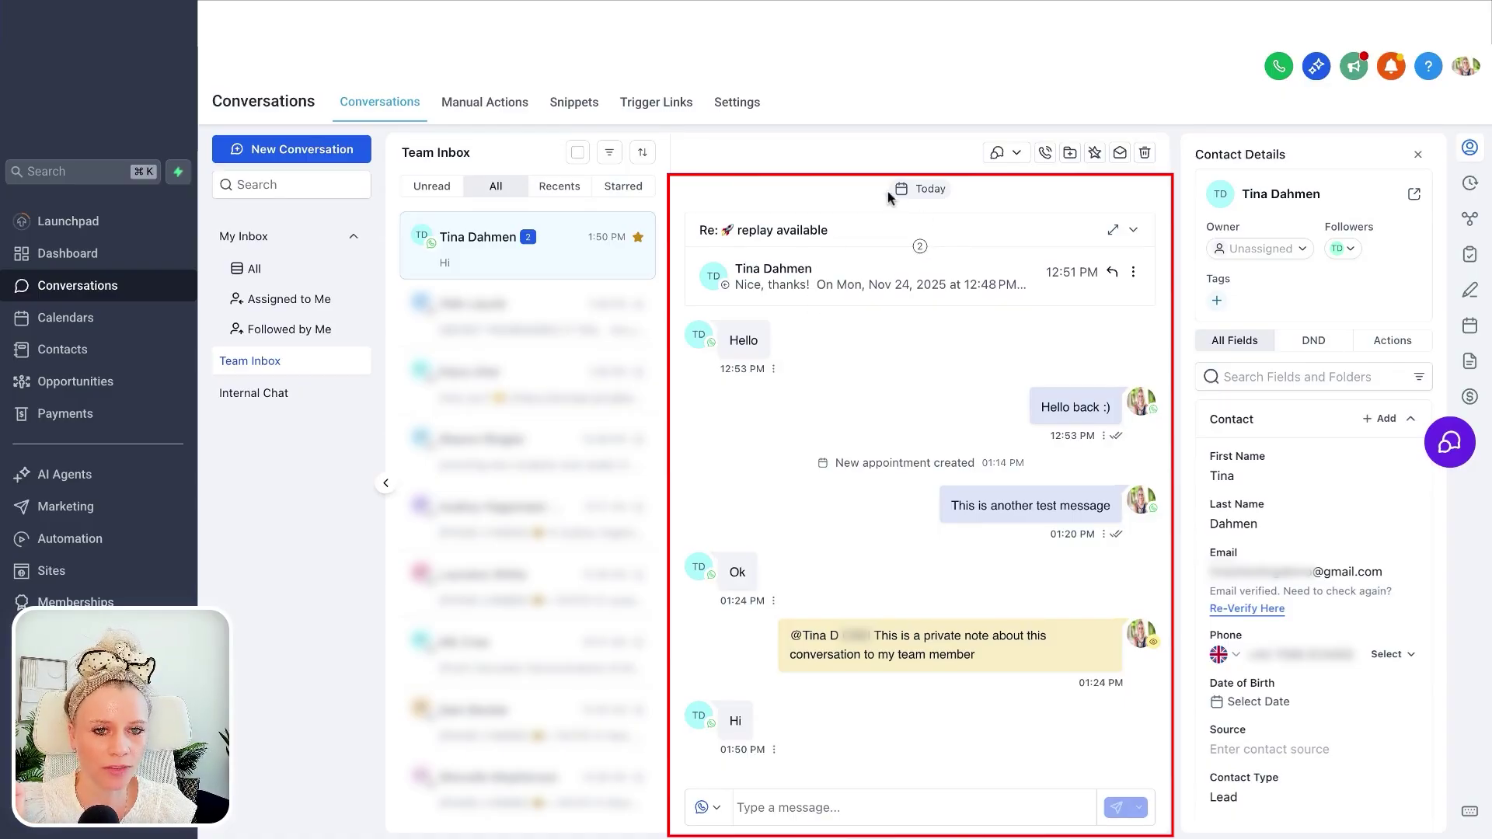
- Expand the "replay available" email thread in the first conversation, then collapse its latest message
left_click(921, 252)
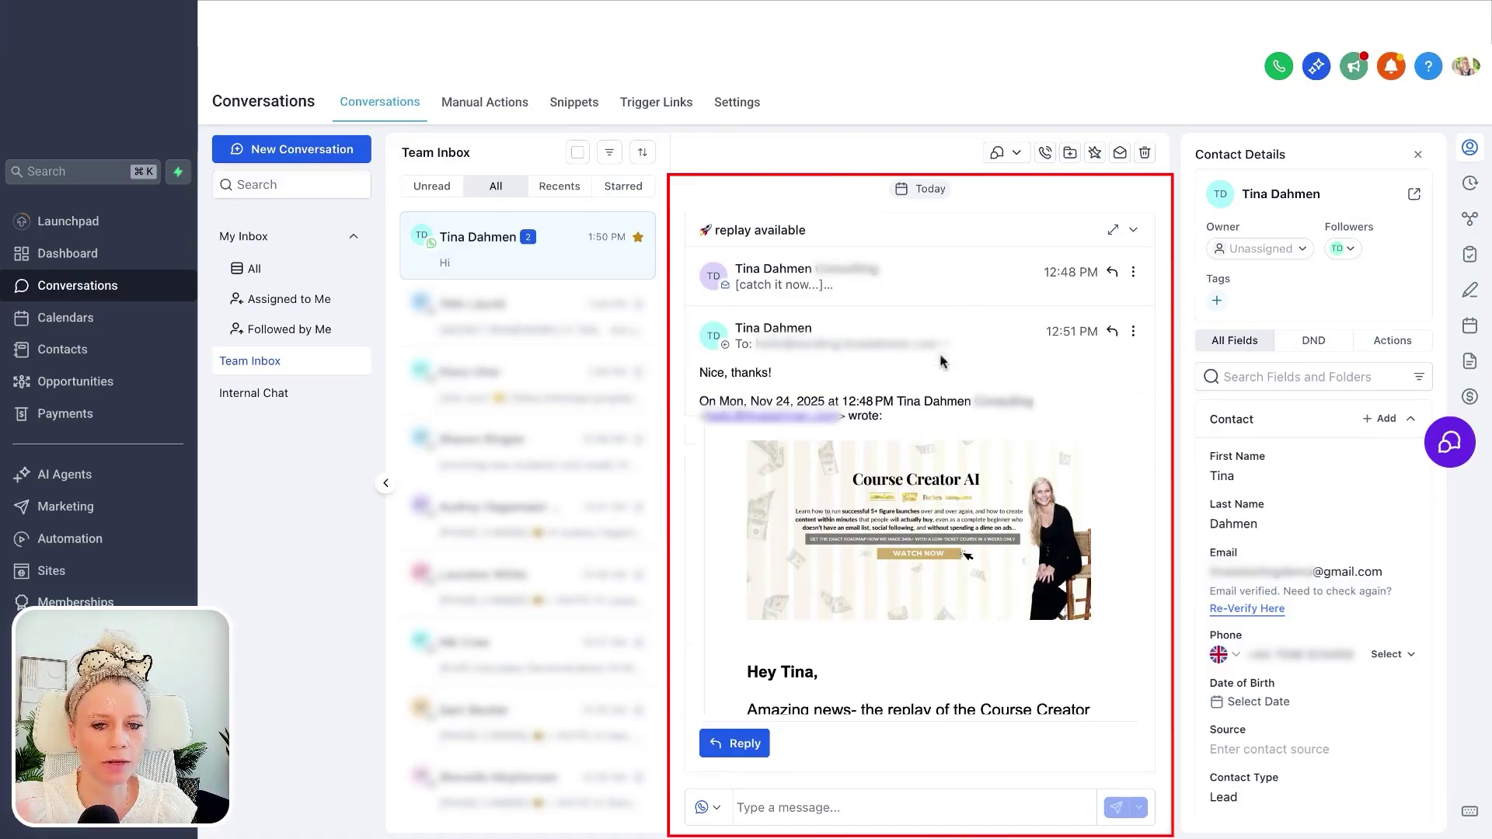
left_click(978, 341)
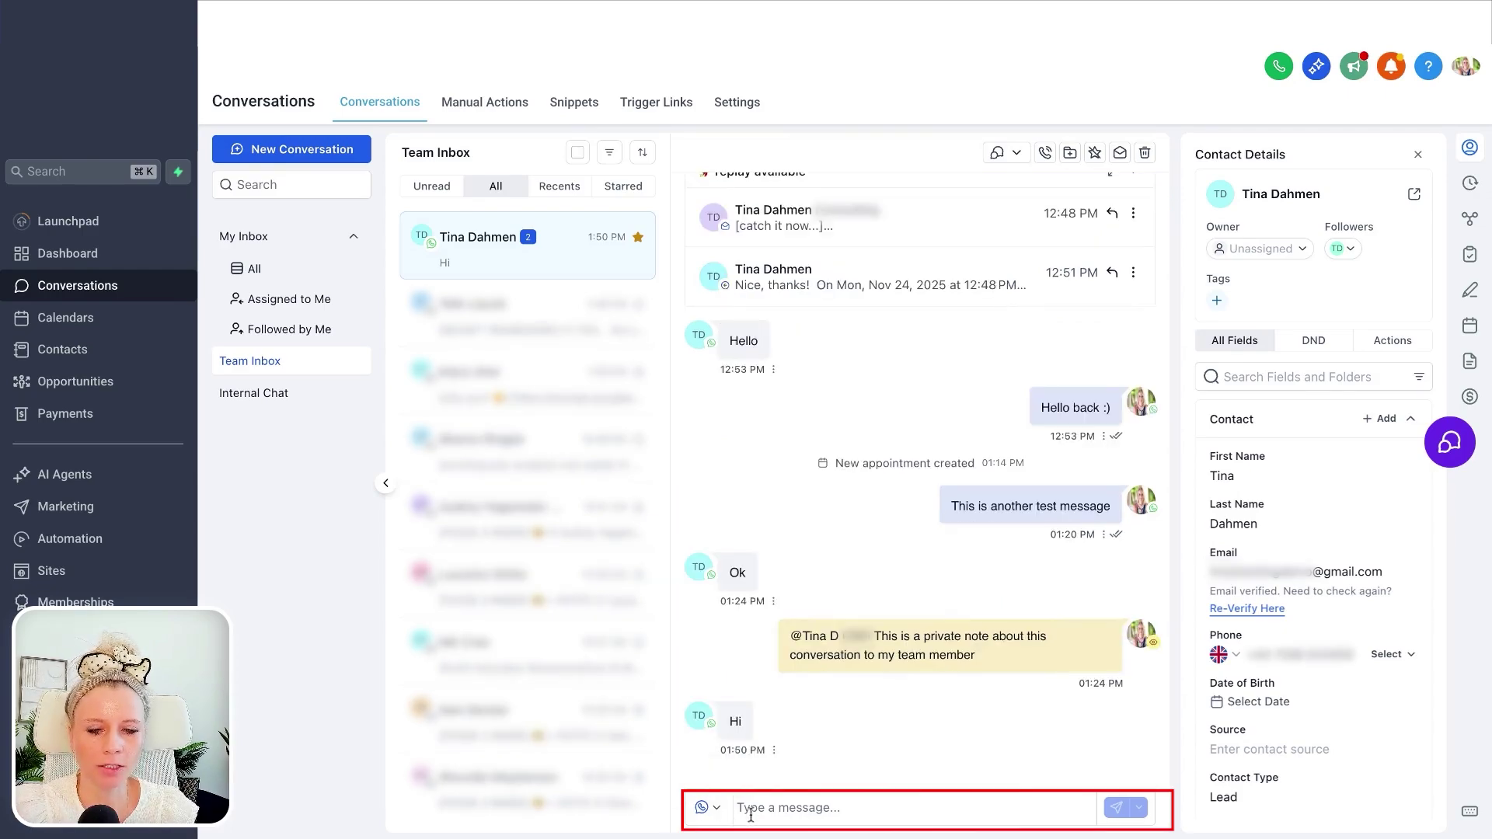
- Choose WhatsApp as the reply channel and write "received" as the message
left_click(707, 808)
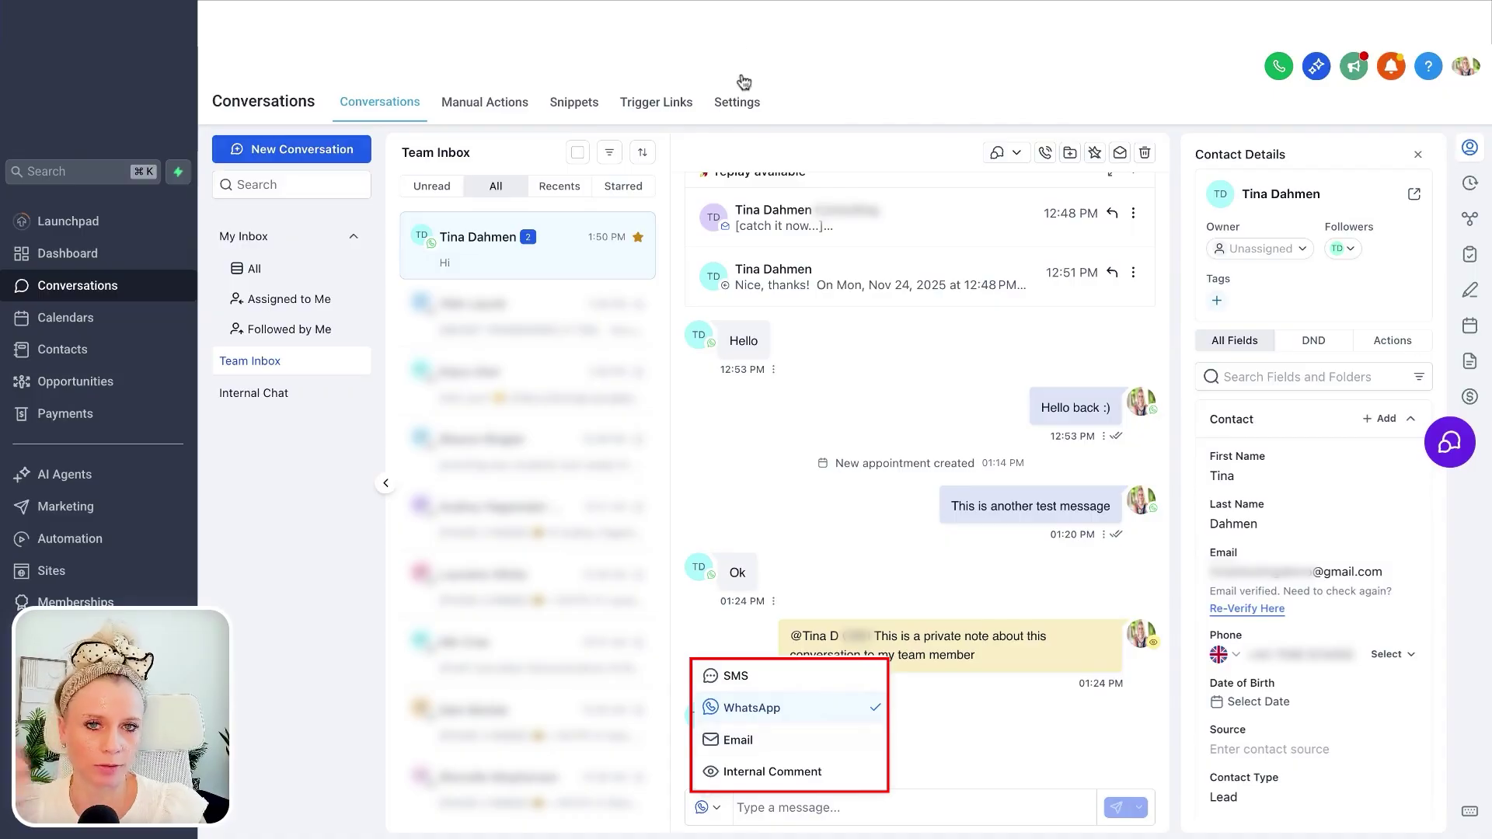
left_click(792, 713)
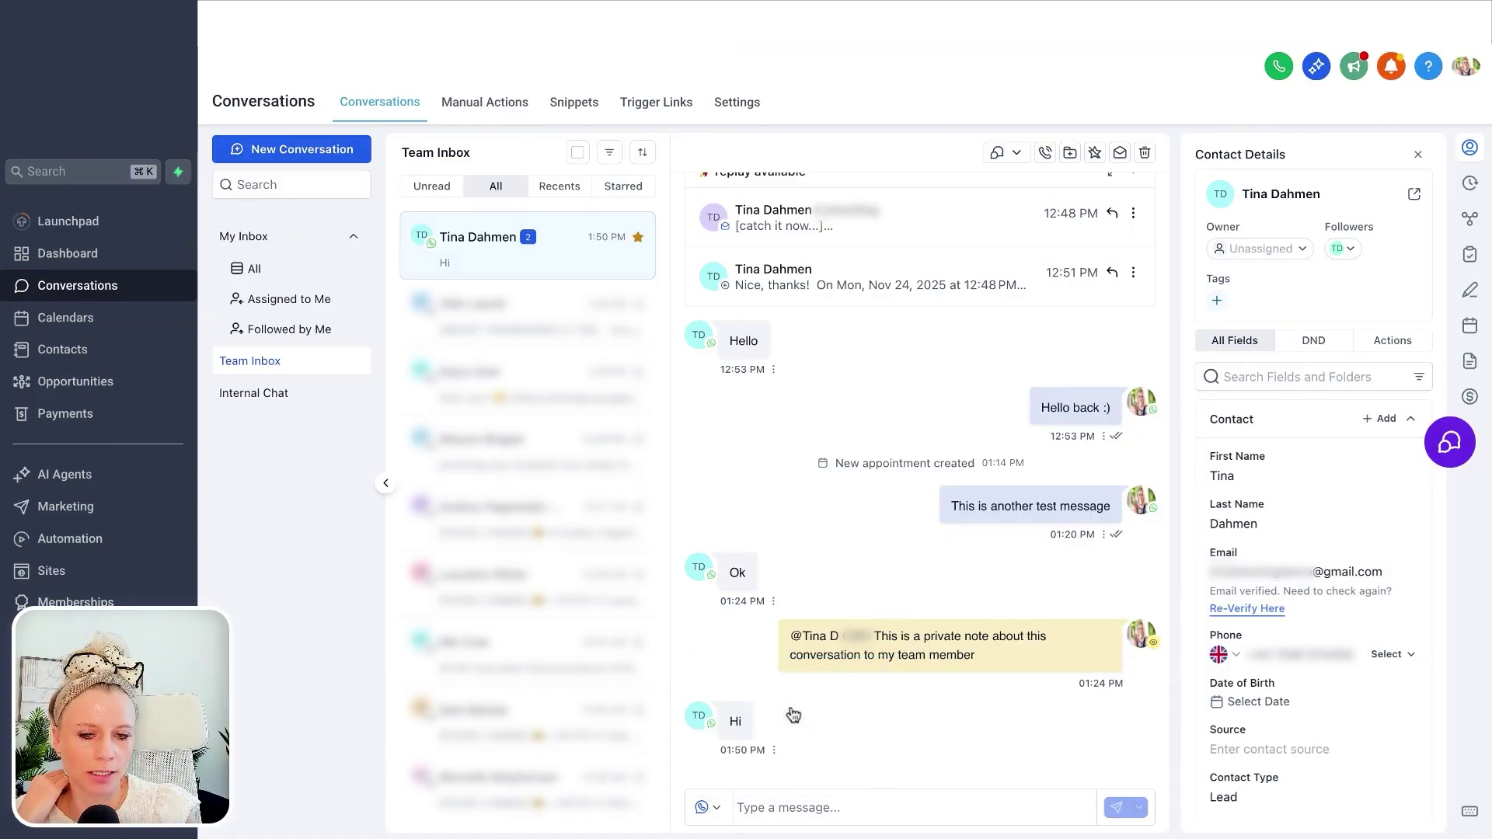
left_click(808, 807)
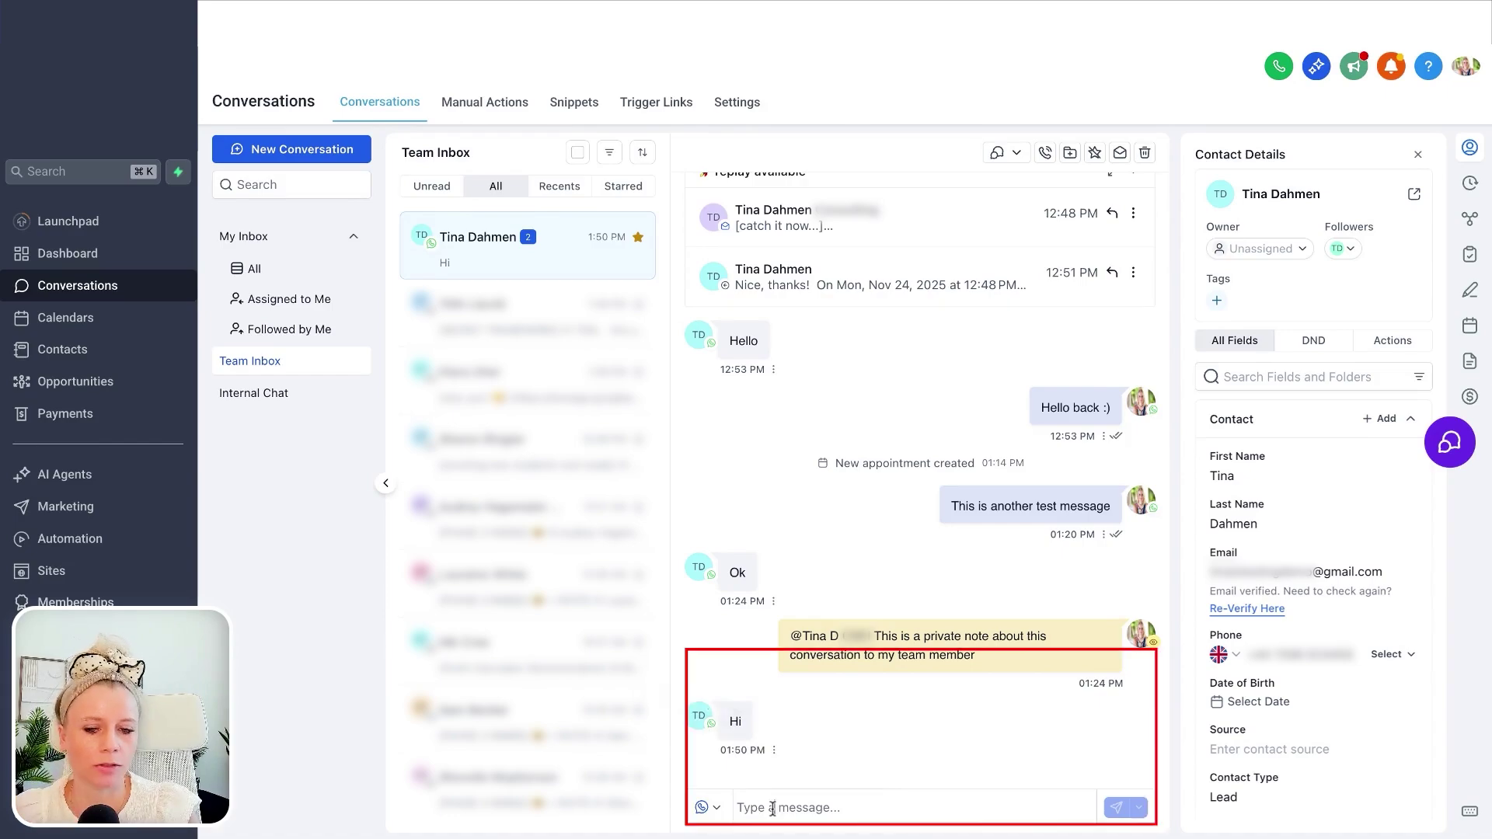
type("rec")
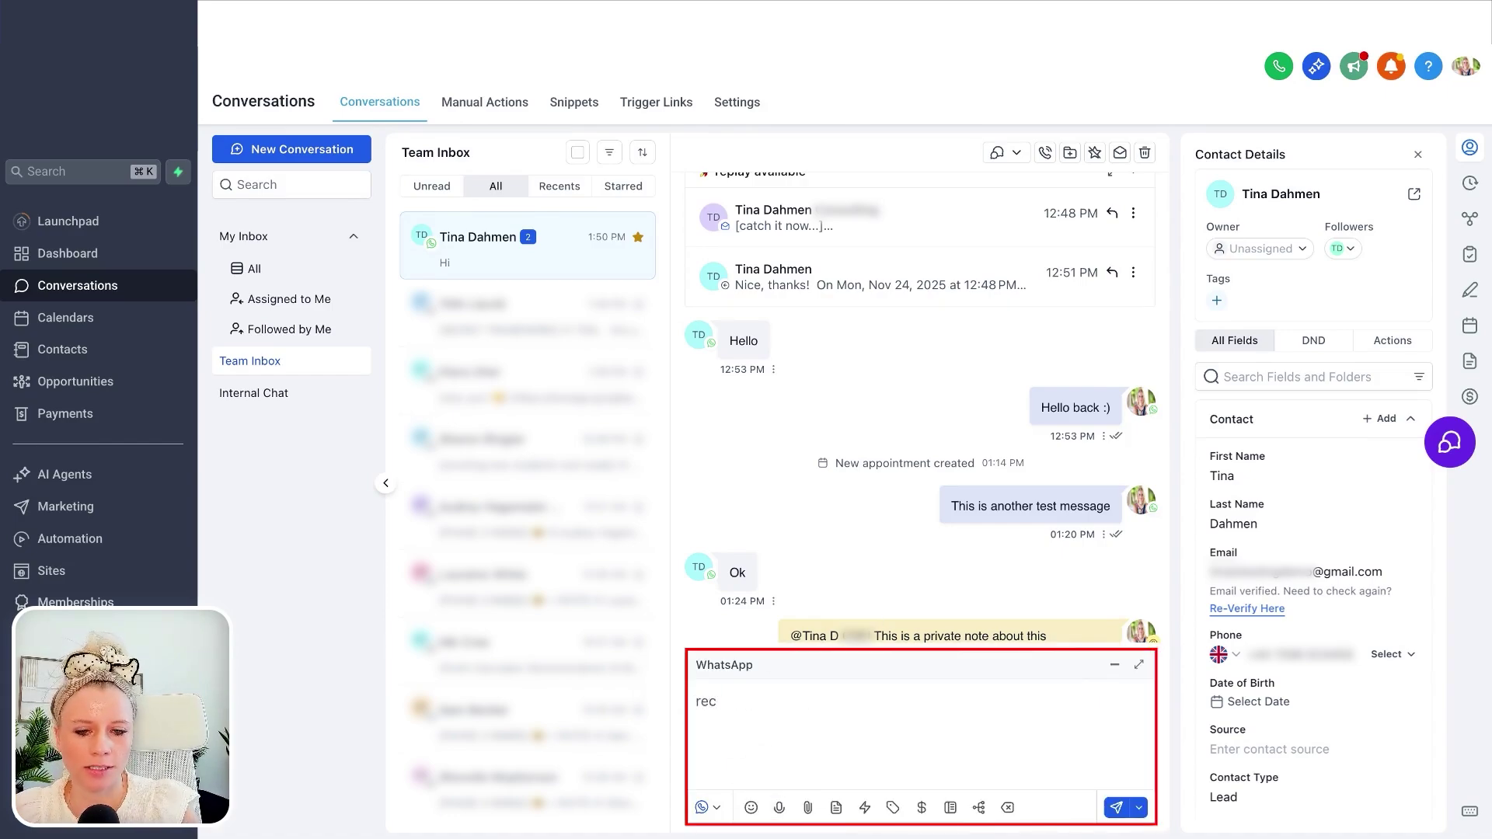
key("BackSpace")
key("BackSpace")
key("BackSpace")
type("received")
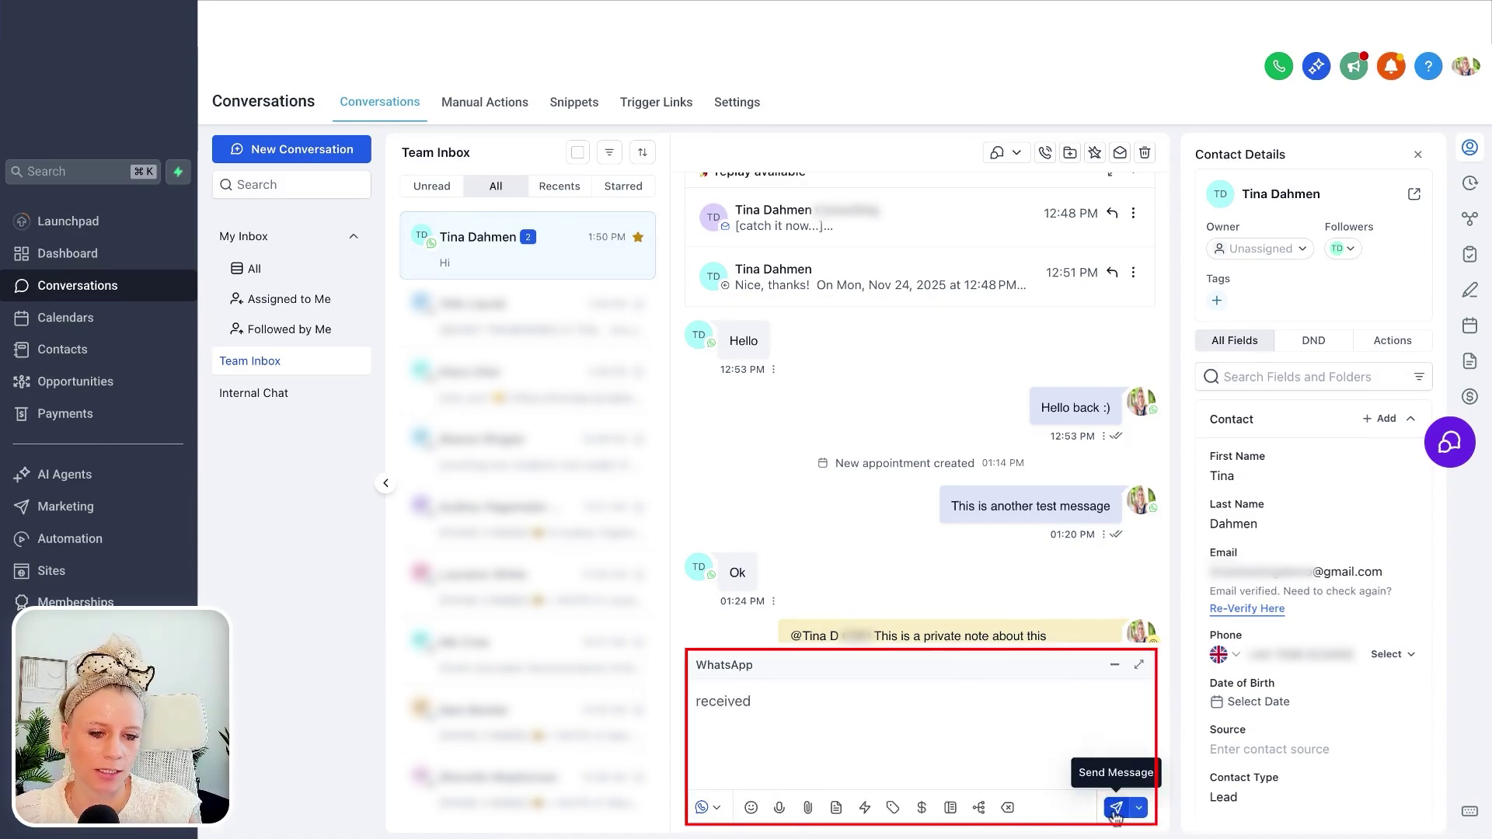
- Schedule the WhatsApp message for 25/11/25 at 09:00:00 in the GMT+04:00 Asia/Dubai time zone and cancel the scheduled send
left_click(1138, 807)
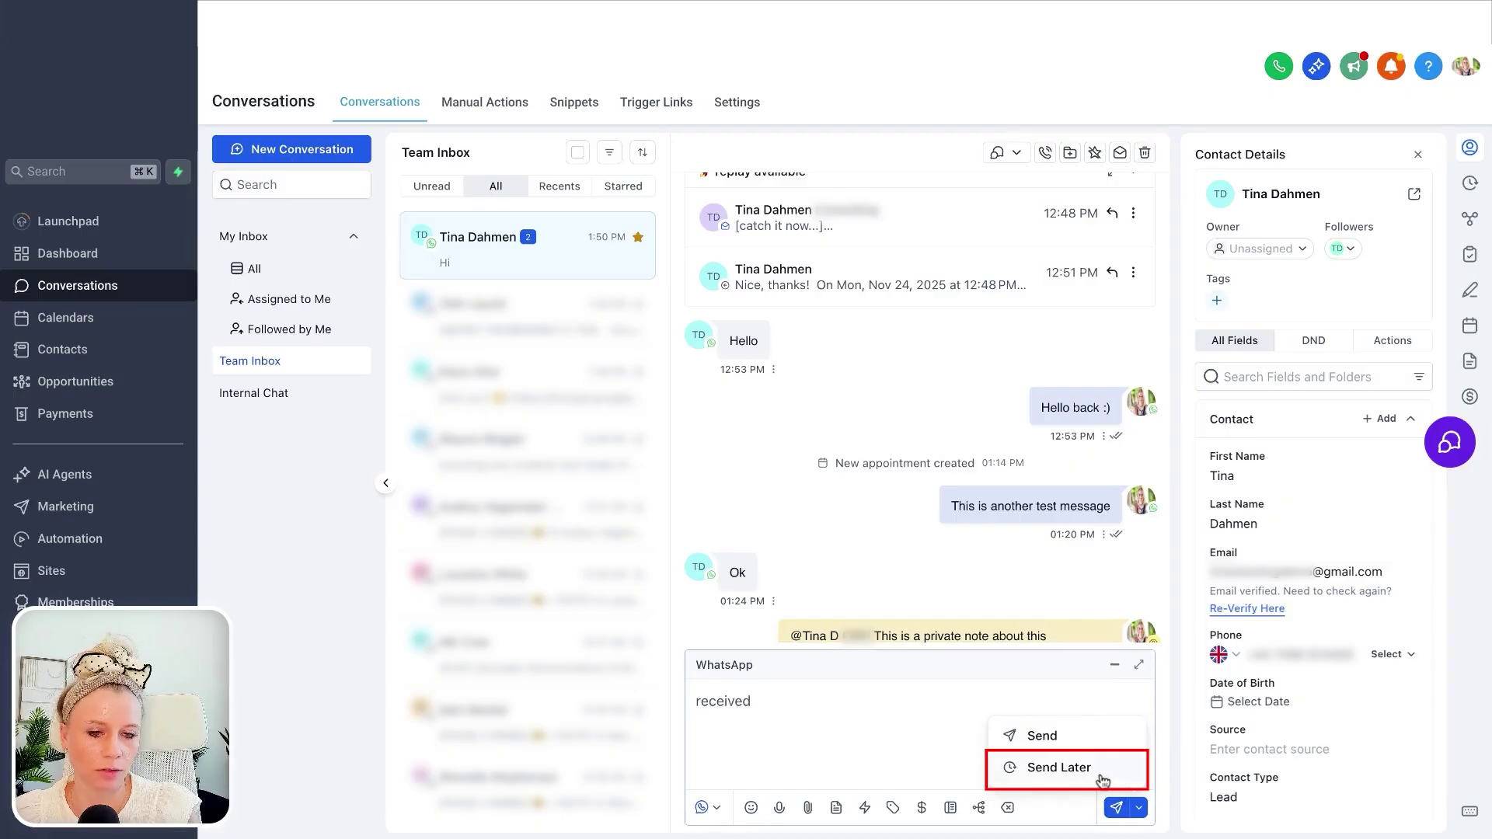
left_click(1058, 767)
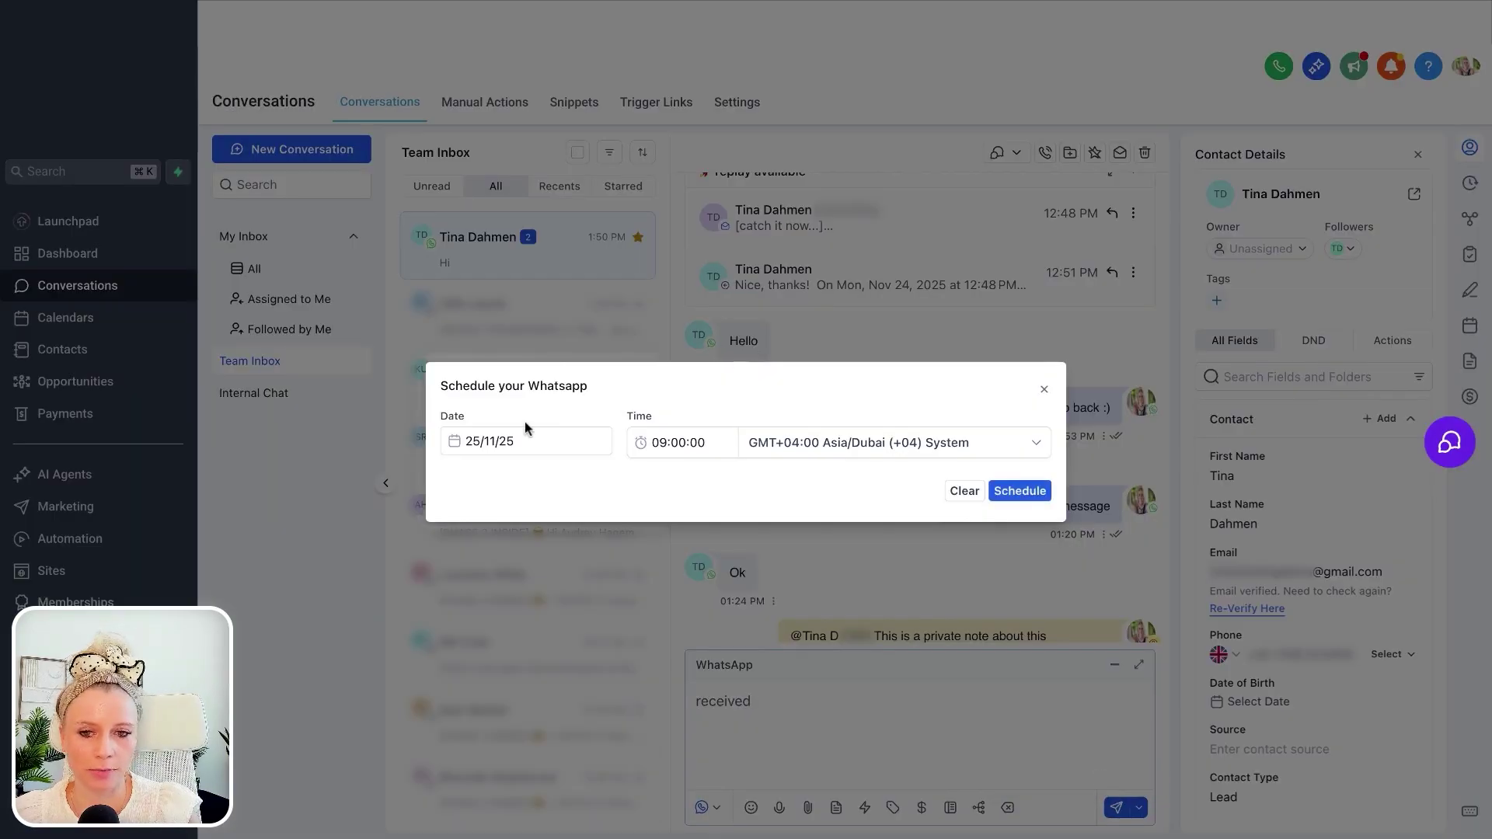
left_click(1018, 490)
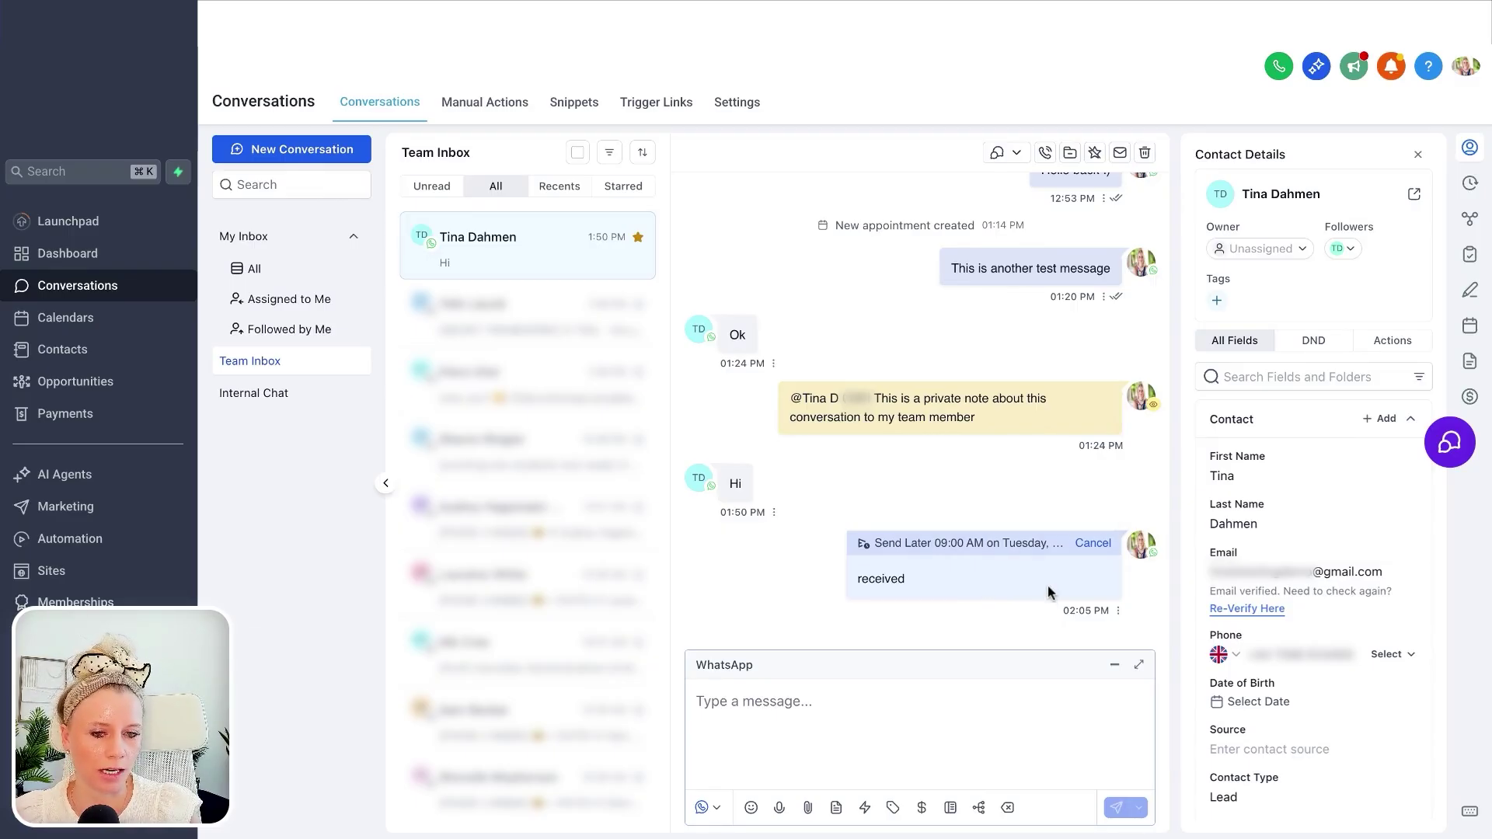
left_click(1102, 547)
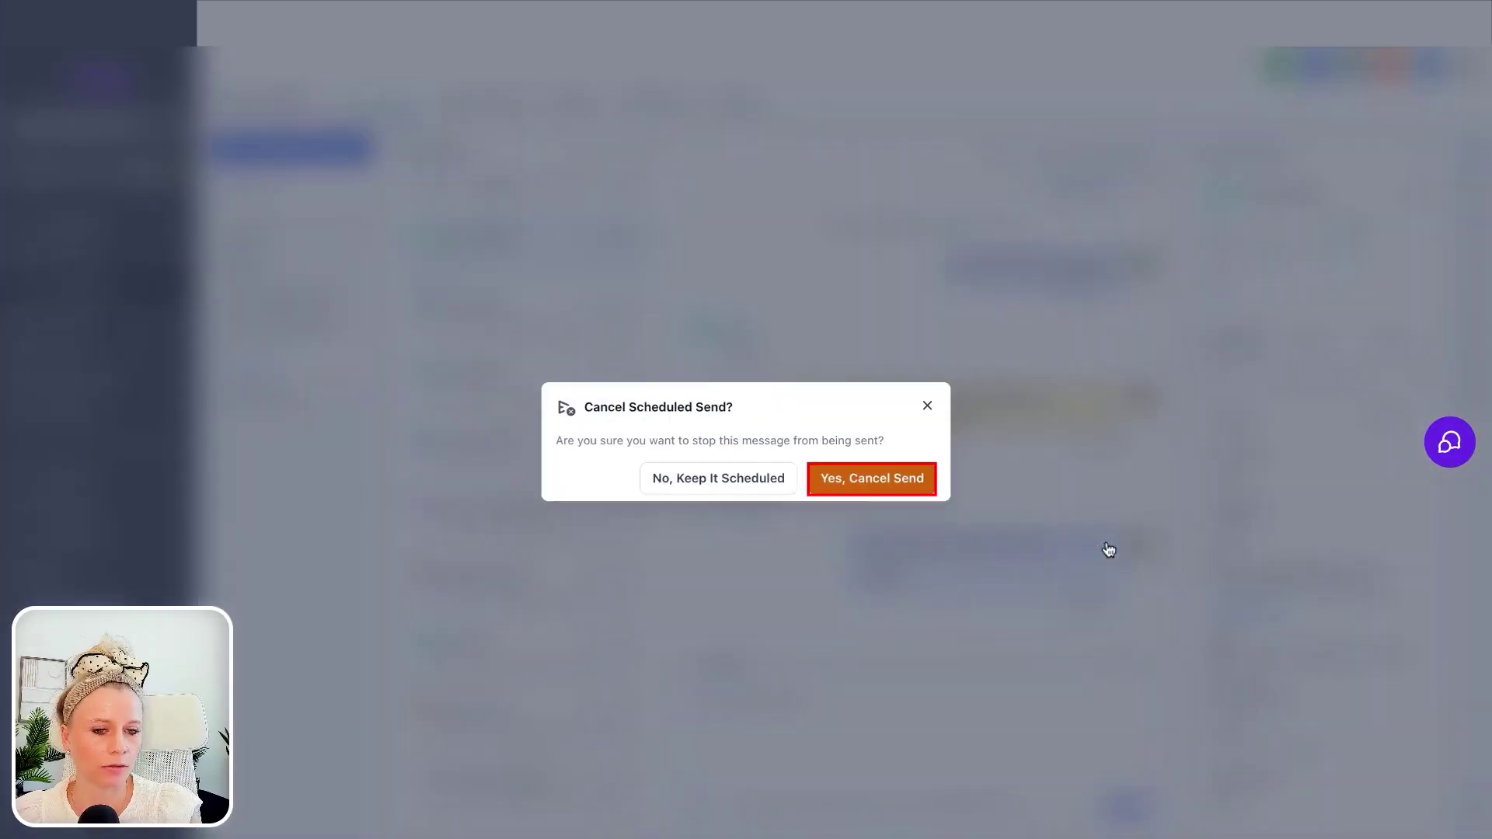
left_click(873, 480)
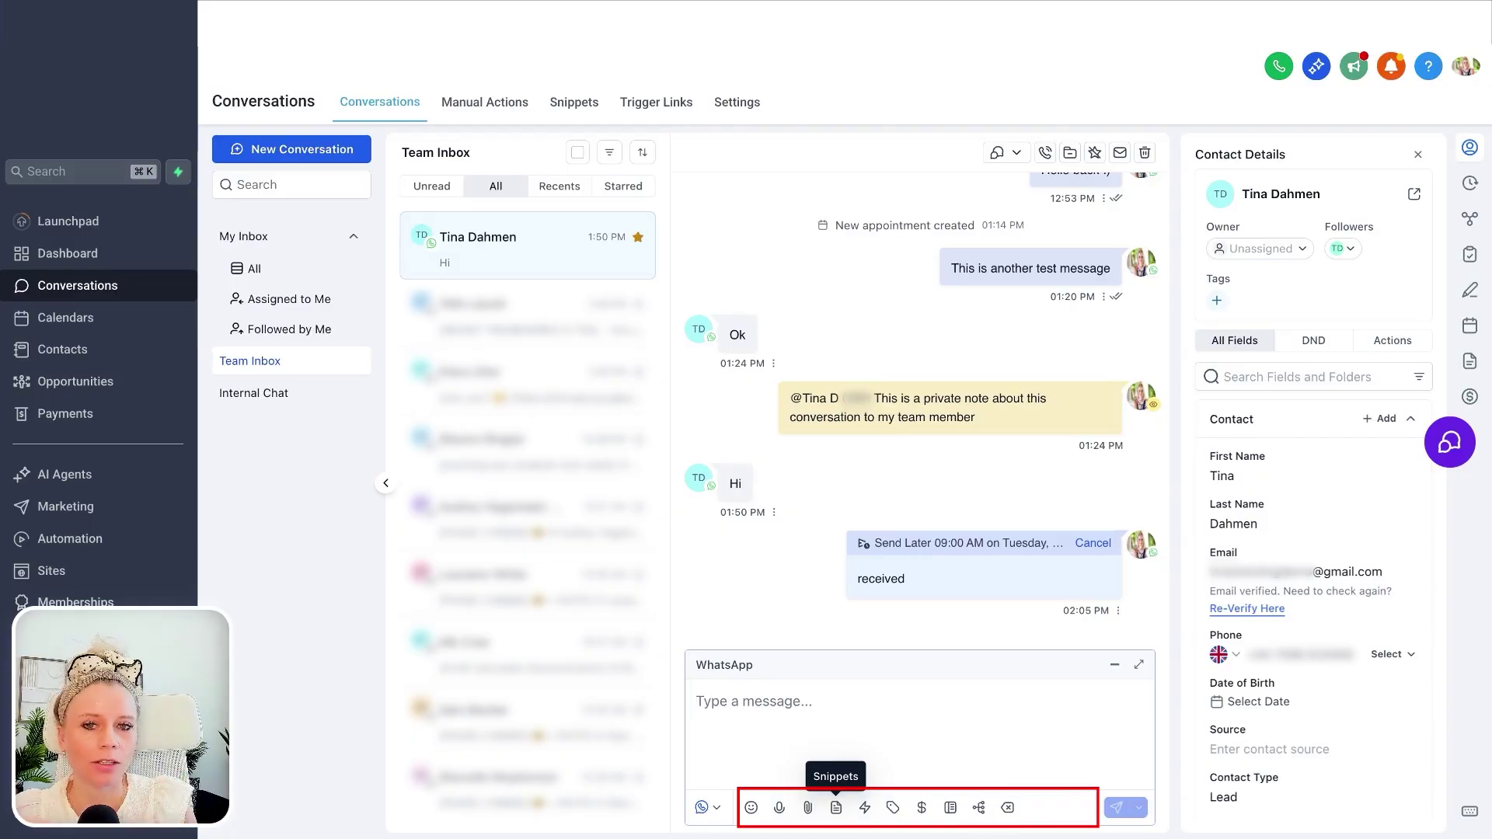
- Insert the "Called Several Time" snippet into the WhatsApp reply, highlight its contact first name field, and delete the whole text
left_click(836, 807)
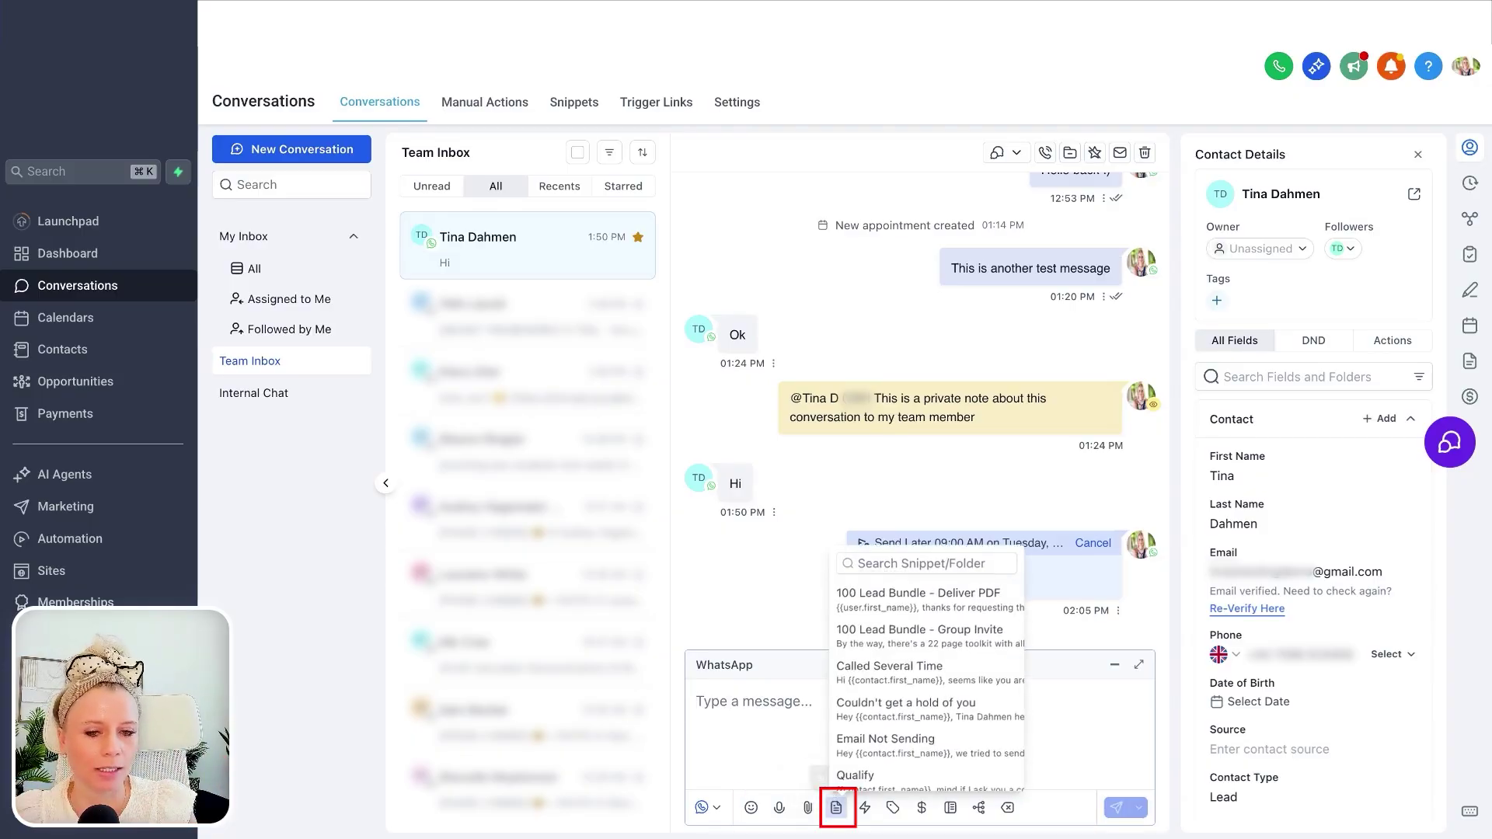
left_click(892, 577)
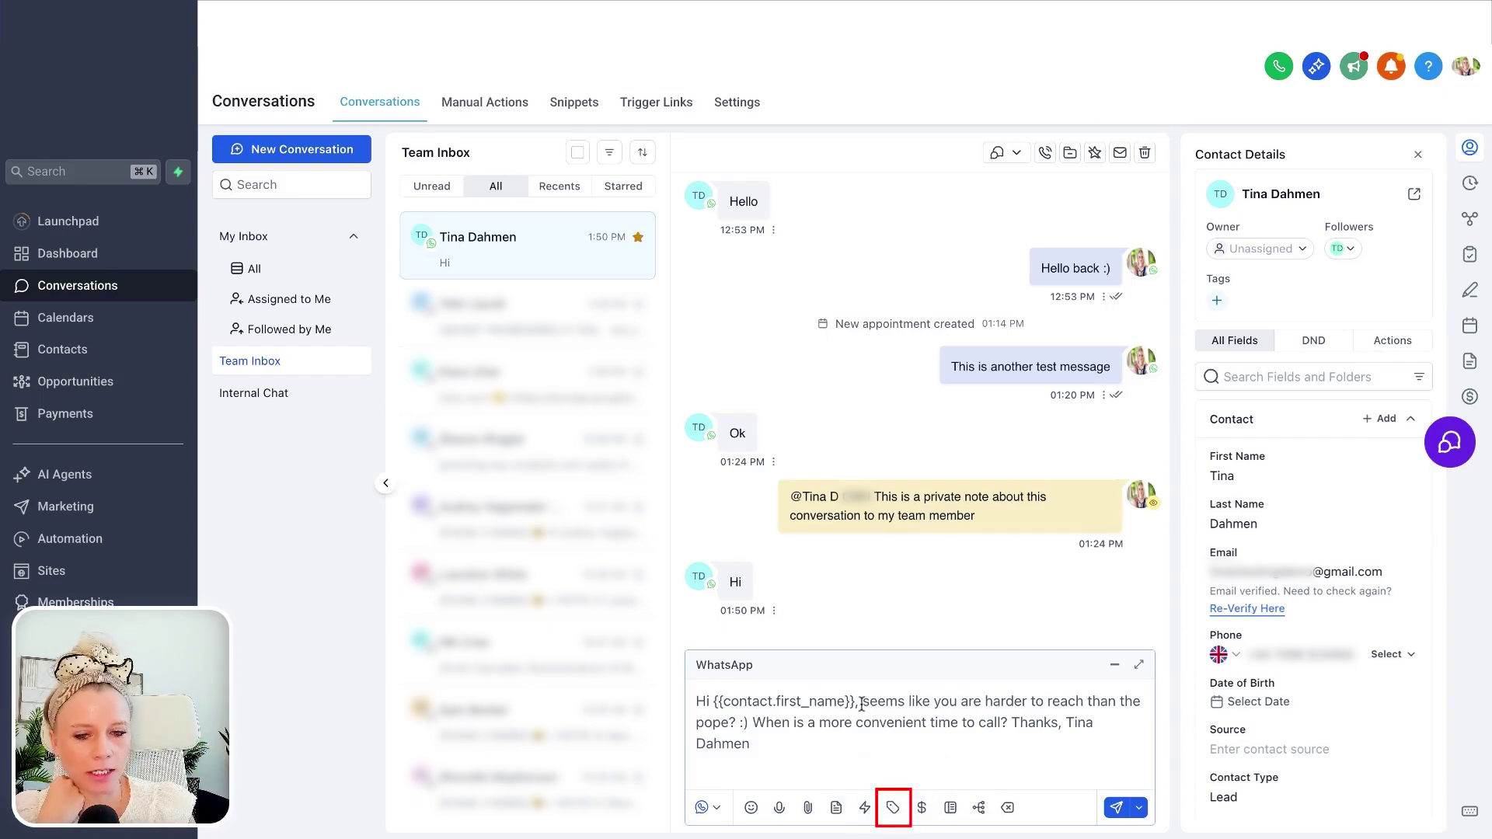
left_click_drag(859, 703, 715, 703)
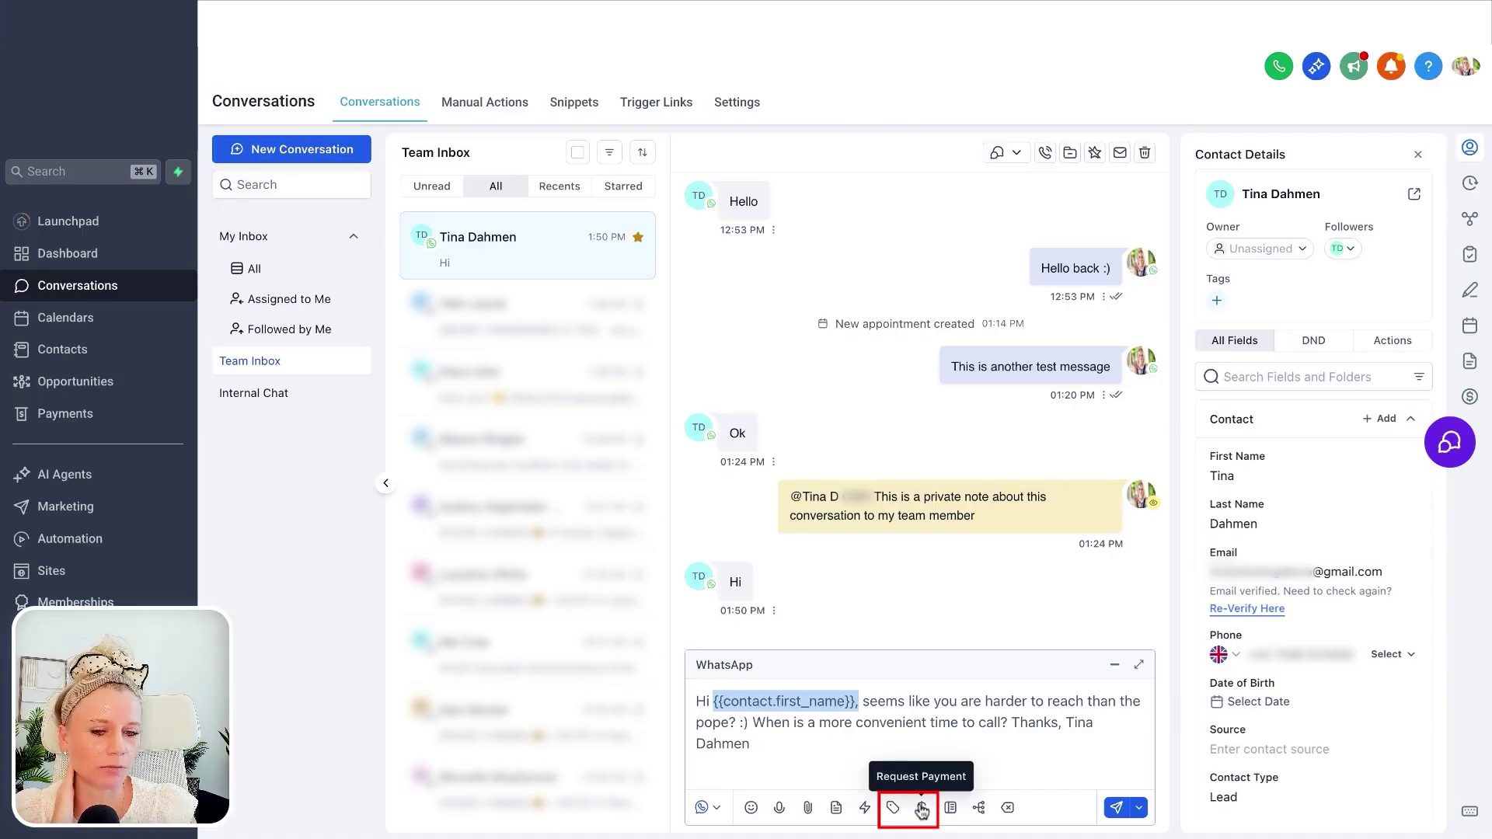
key("ctrl+a")
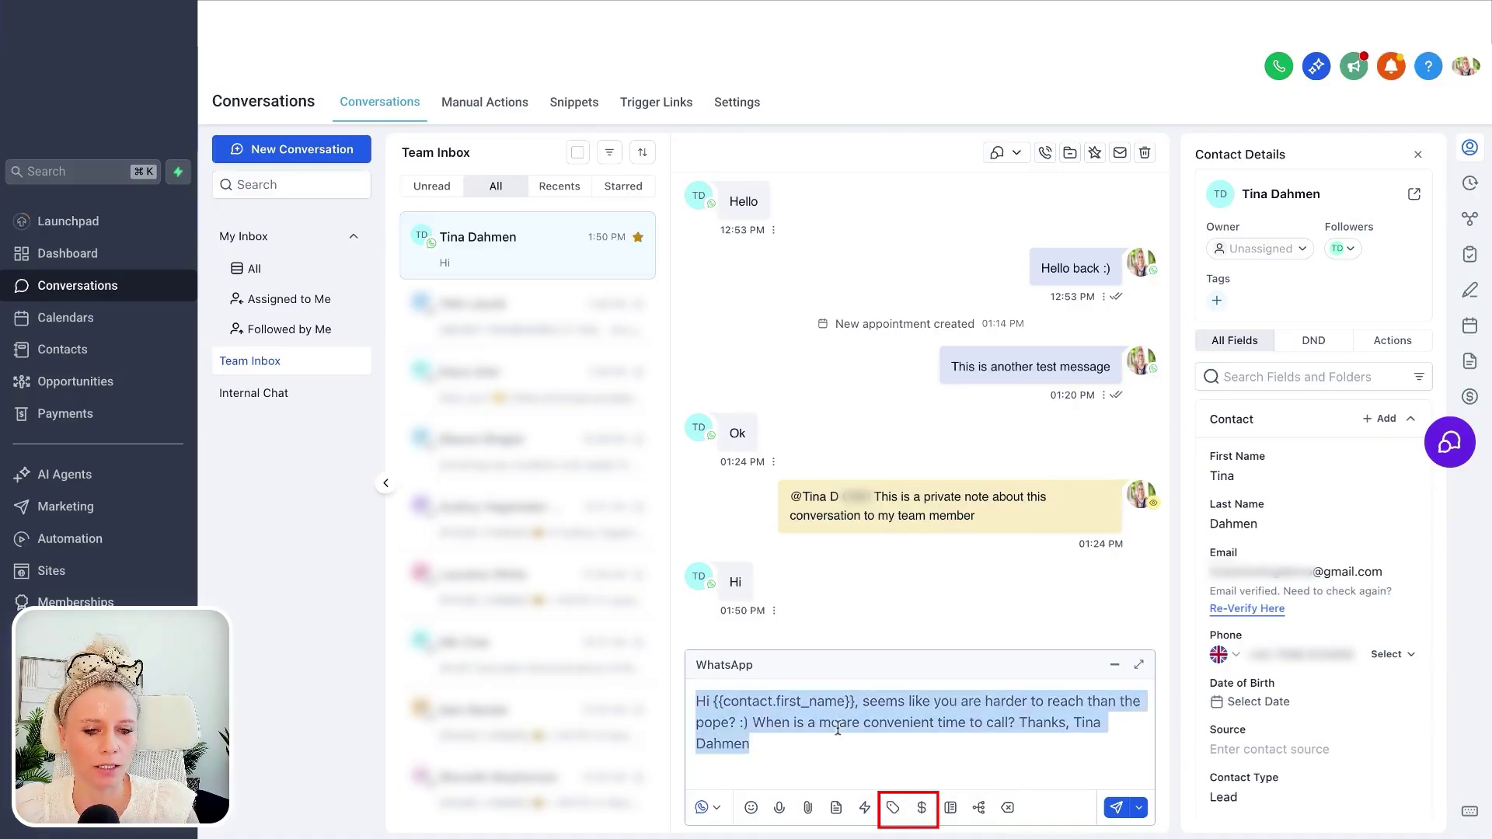
key("BackSpace")
- Examine the Request Payment form for the WhatsApp conversation and close it without creating an invoice link
left_click(921, 808)
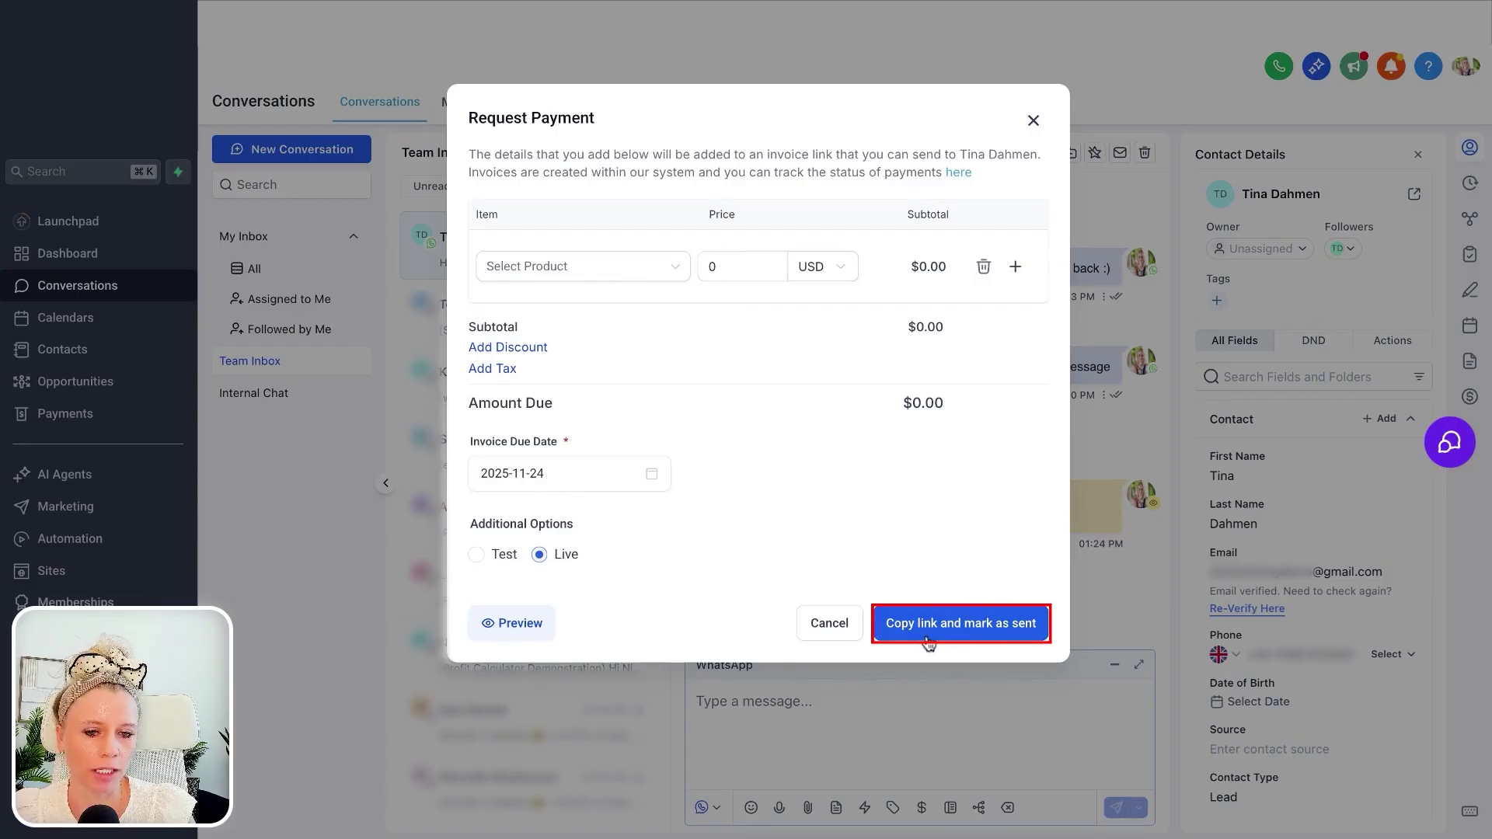
left_click(1033, 120)
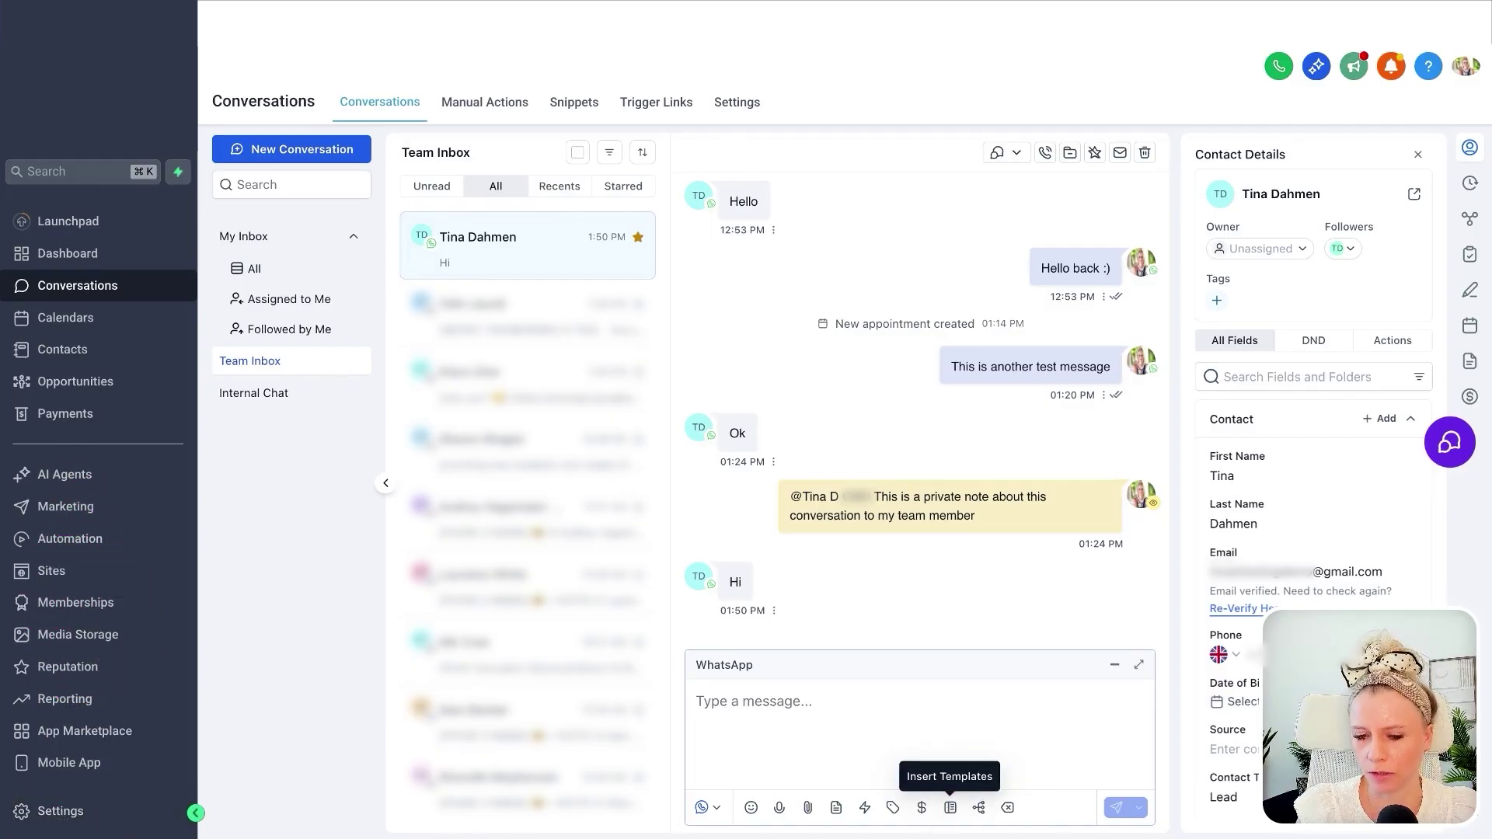
- Examine the WhatsApp template form with 2questions (MARKETING) and its send timing options, and cancel without sending
left_click(950, 809)
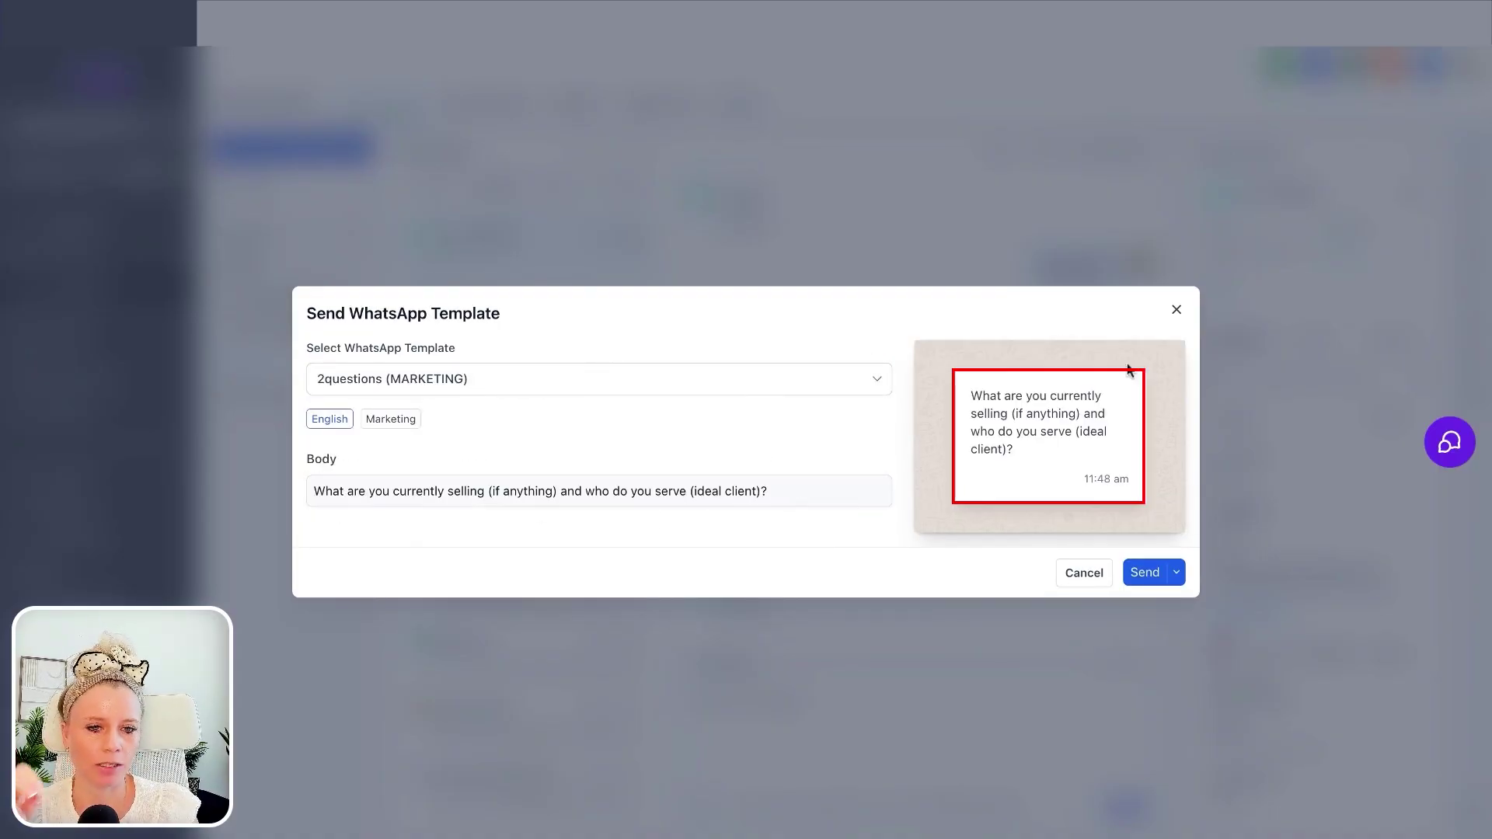
left_click(1177, 574)
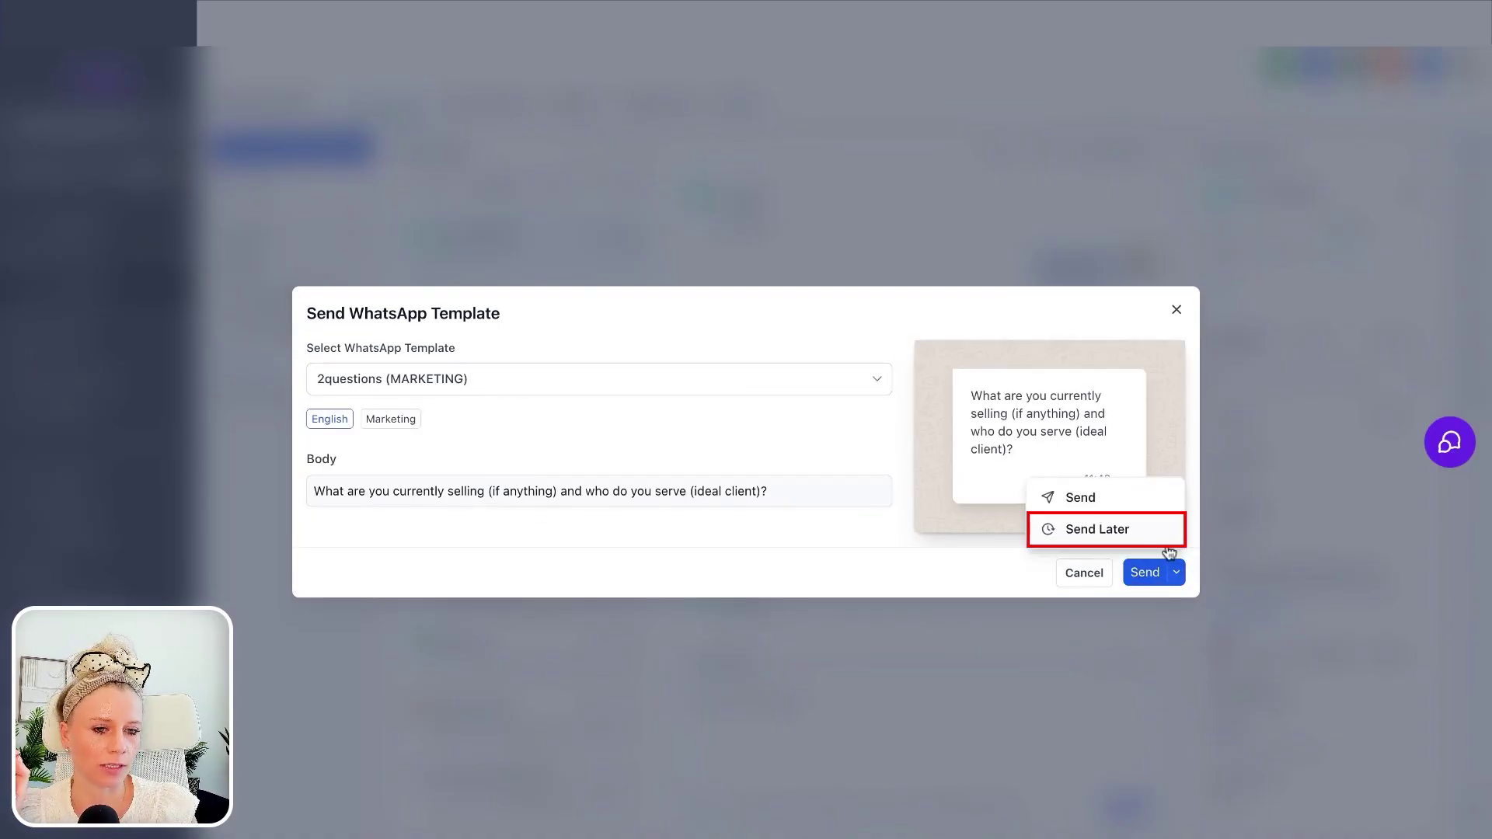
left_click(1093, 579)
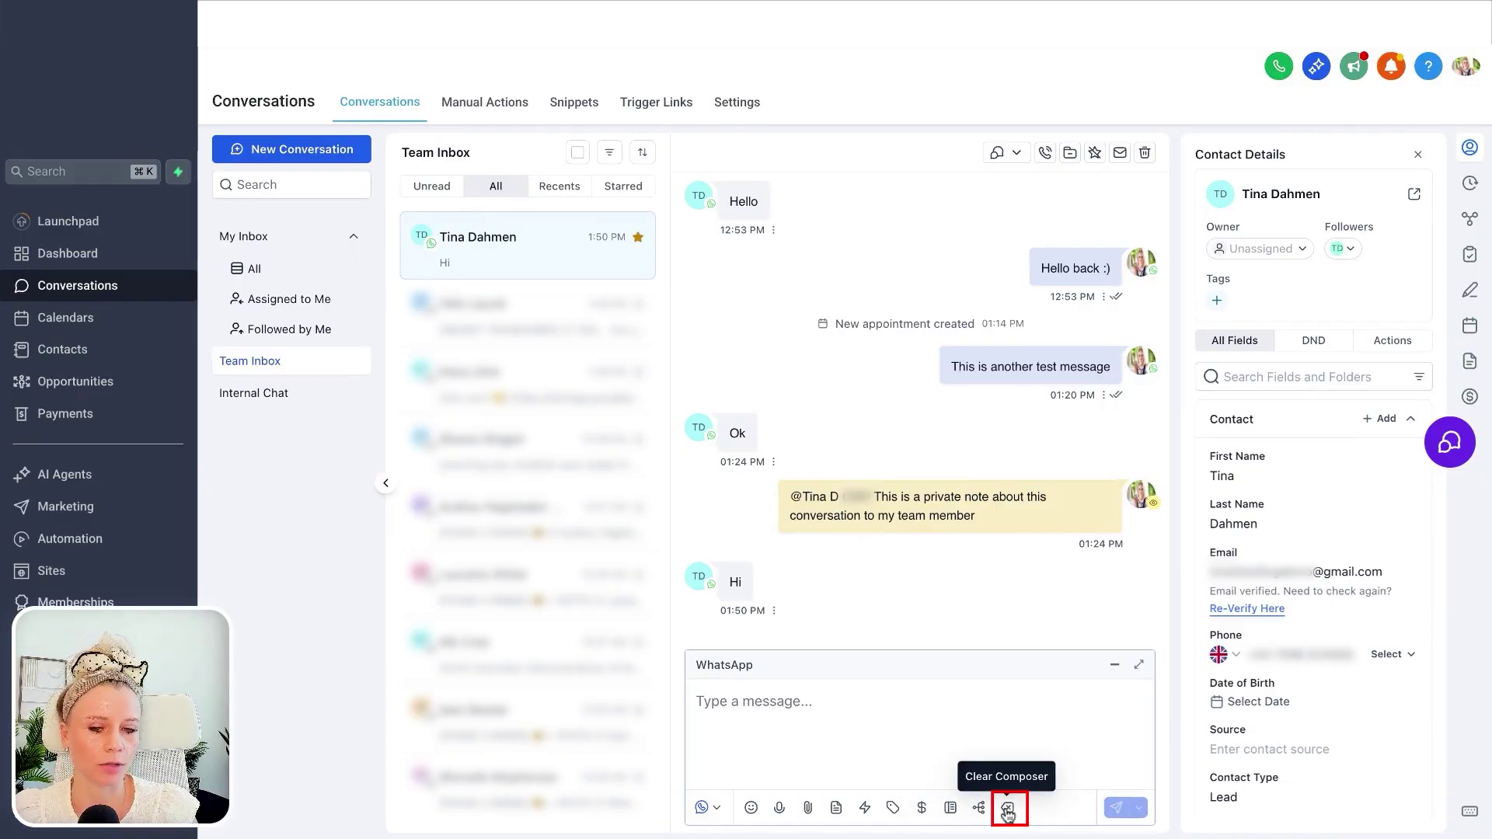
- Choose SMS as the reply channel and examine the available sender numbers without changing the selected one
left_click(707, 807)
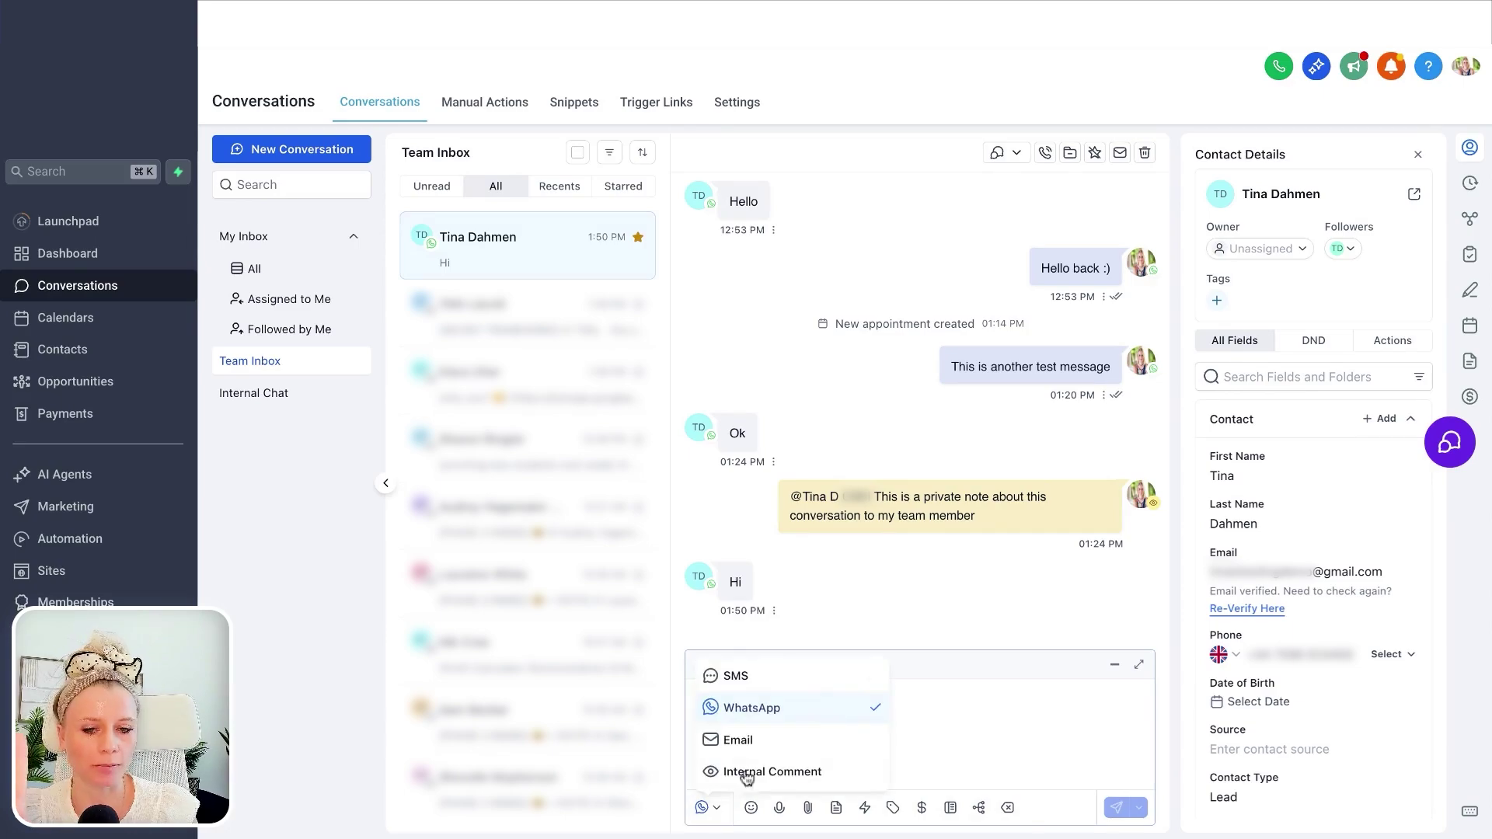
left_click(728, 684)
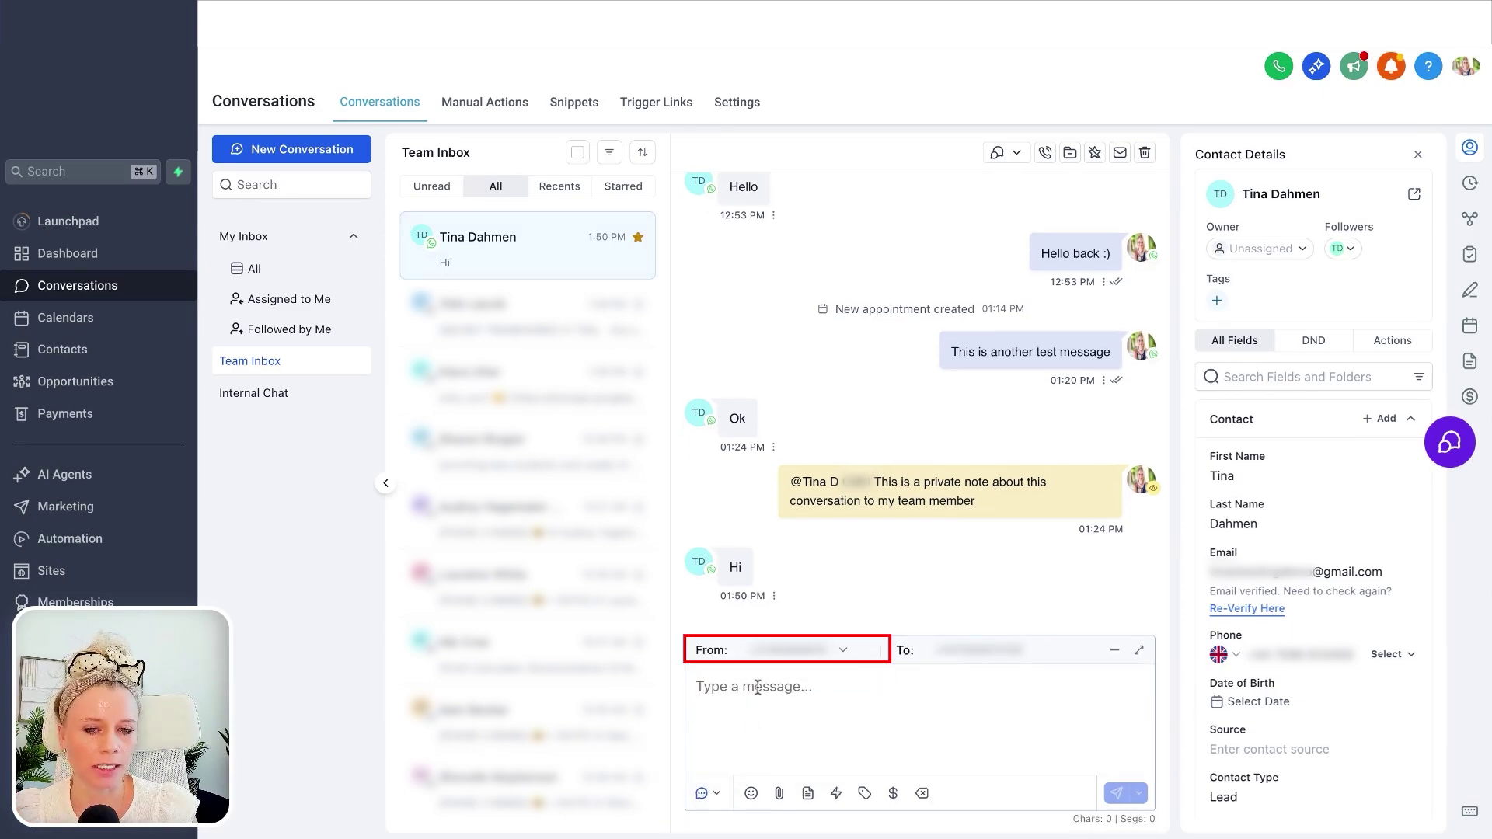
left_click(849, 653)
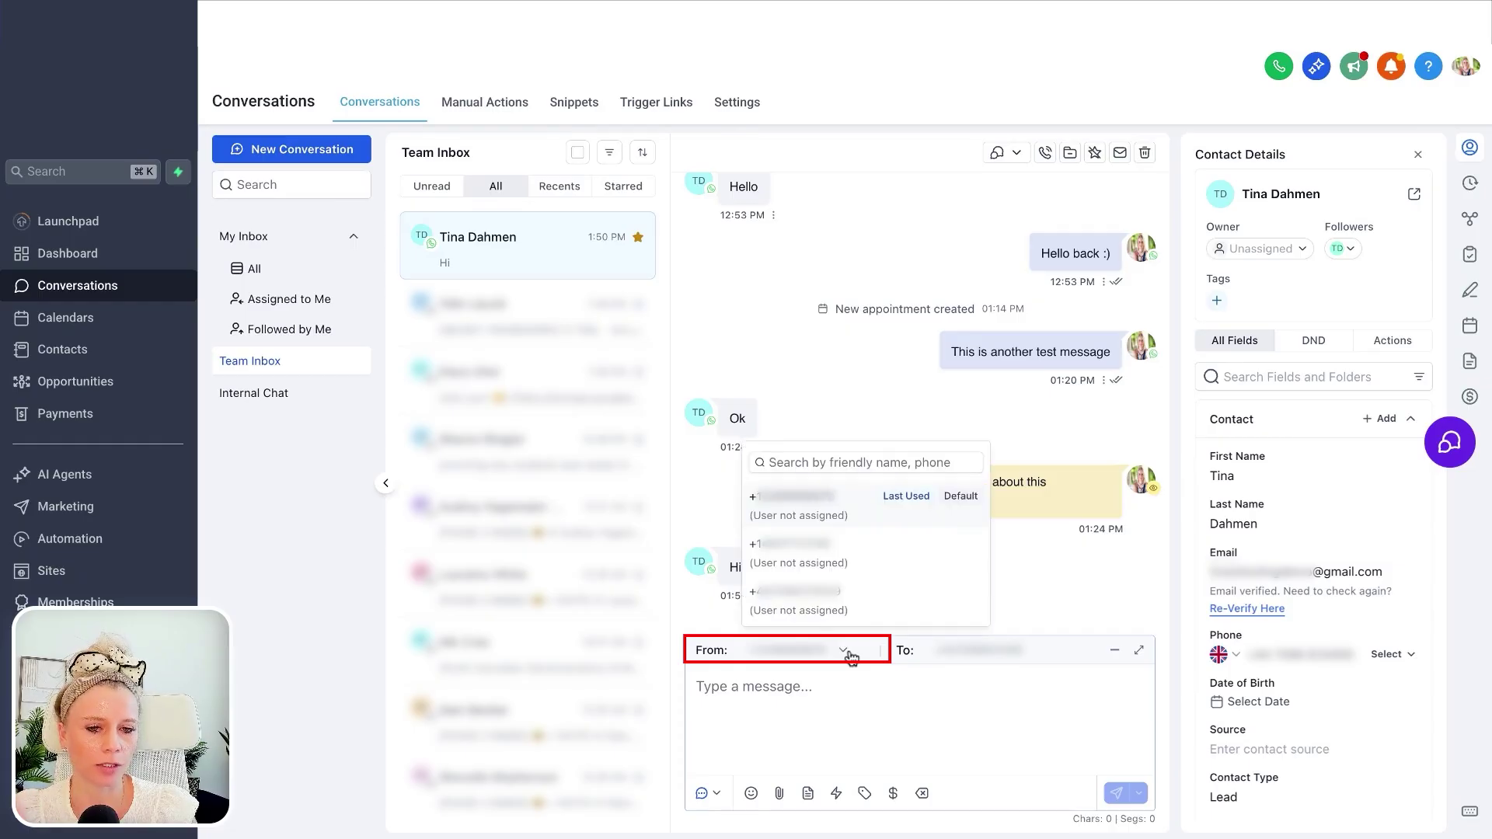
left_click(852, 696)
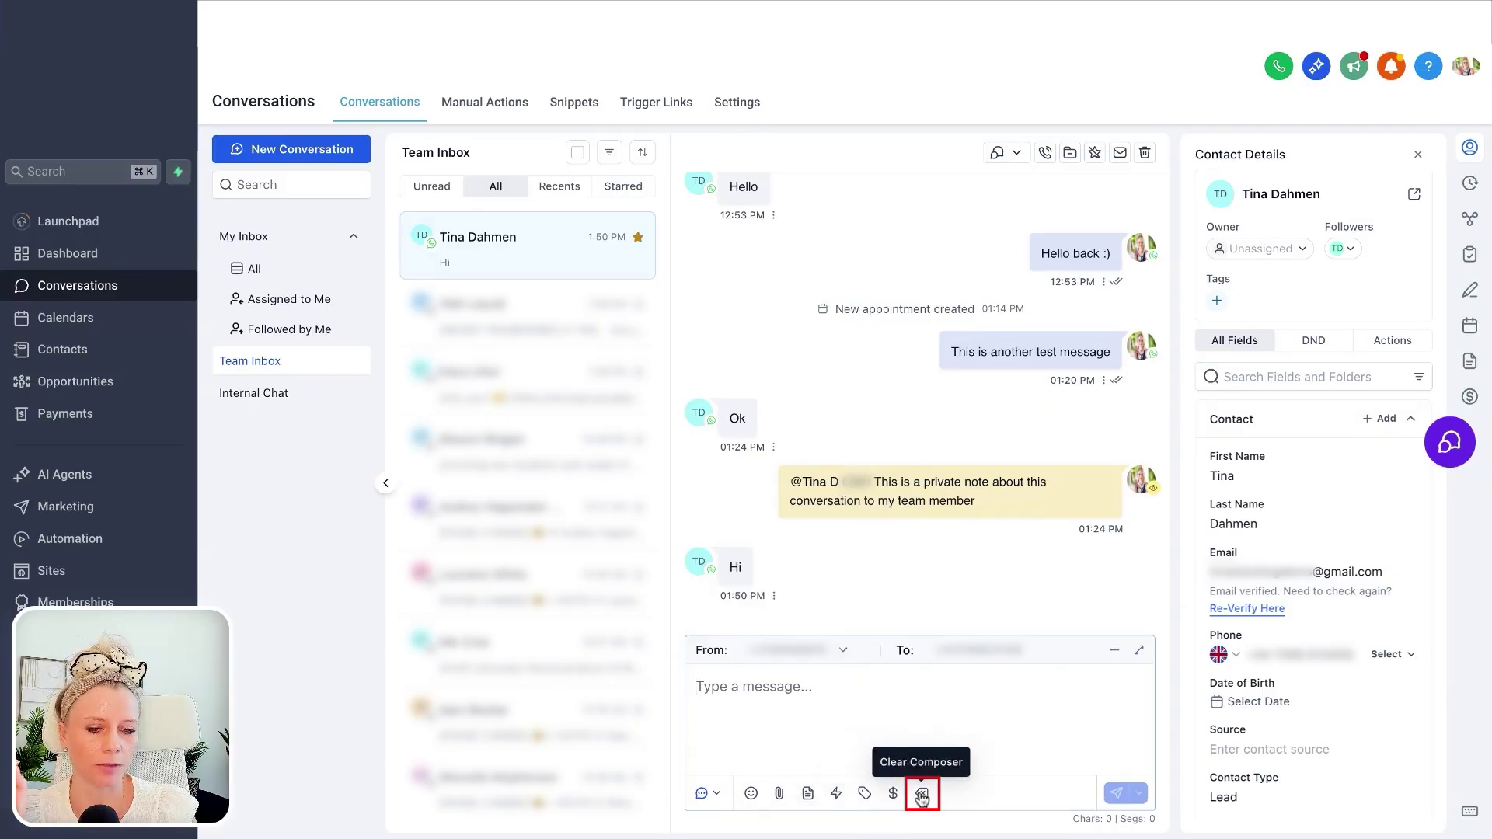
- Choose Email as the reply channel, expand the composer and make the word "This" bold in the draft
left_click(708, 793)
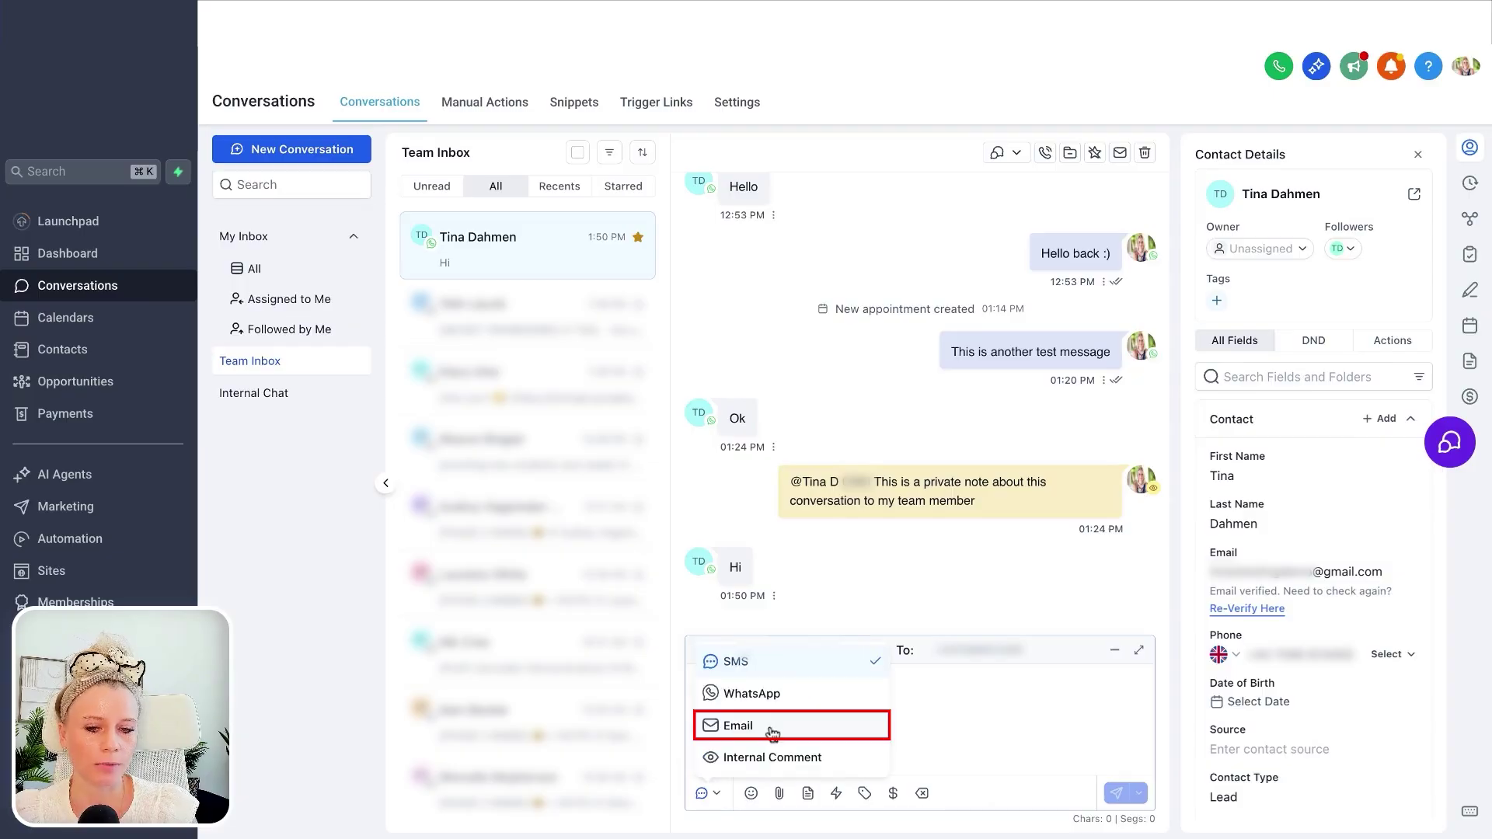
left_click(769, 727)
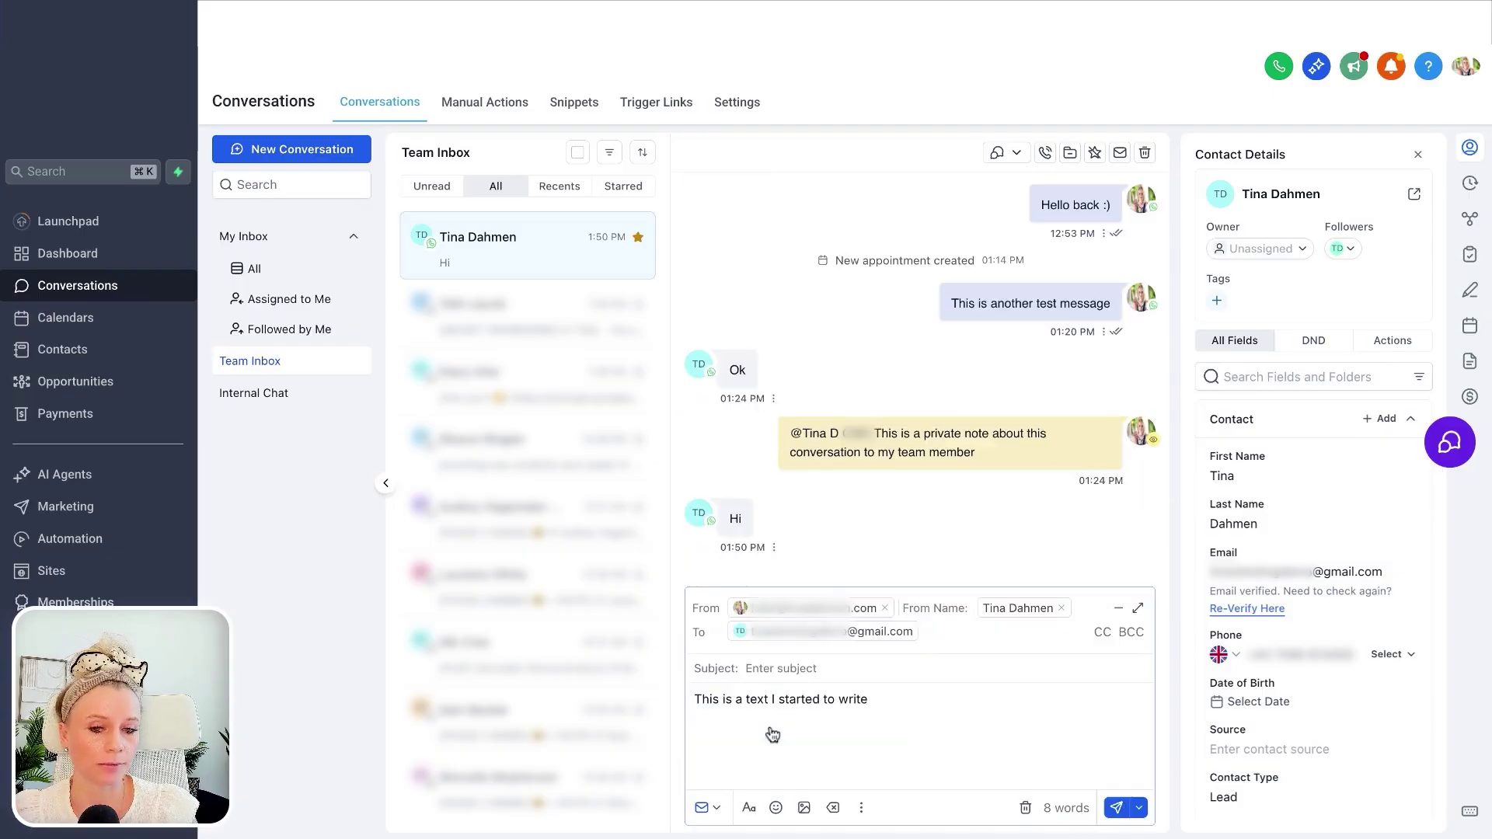
left_click(1141, 610)
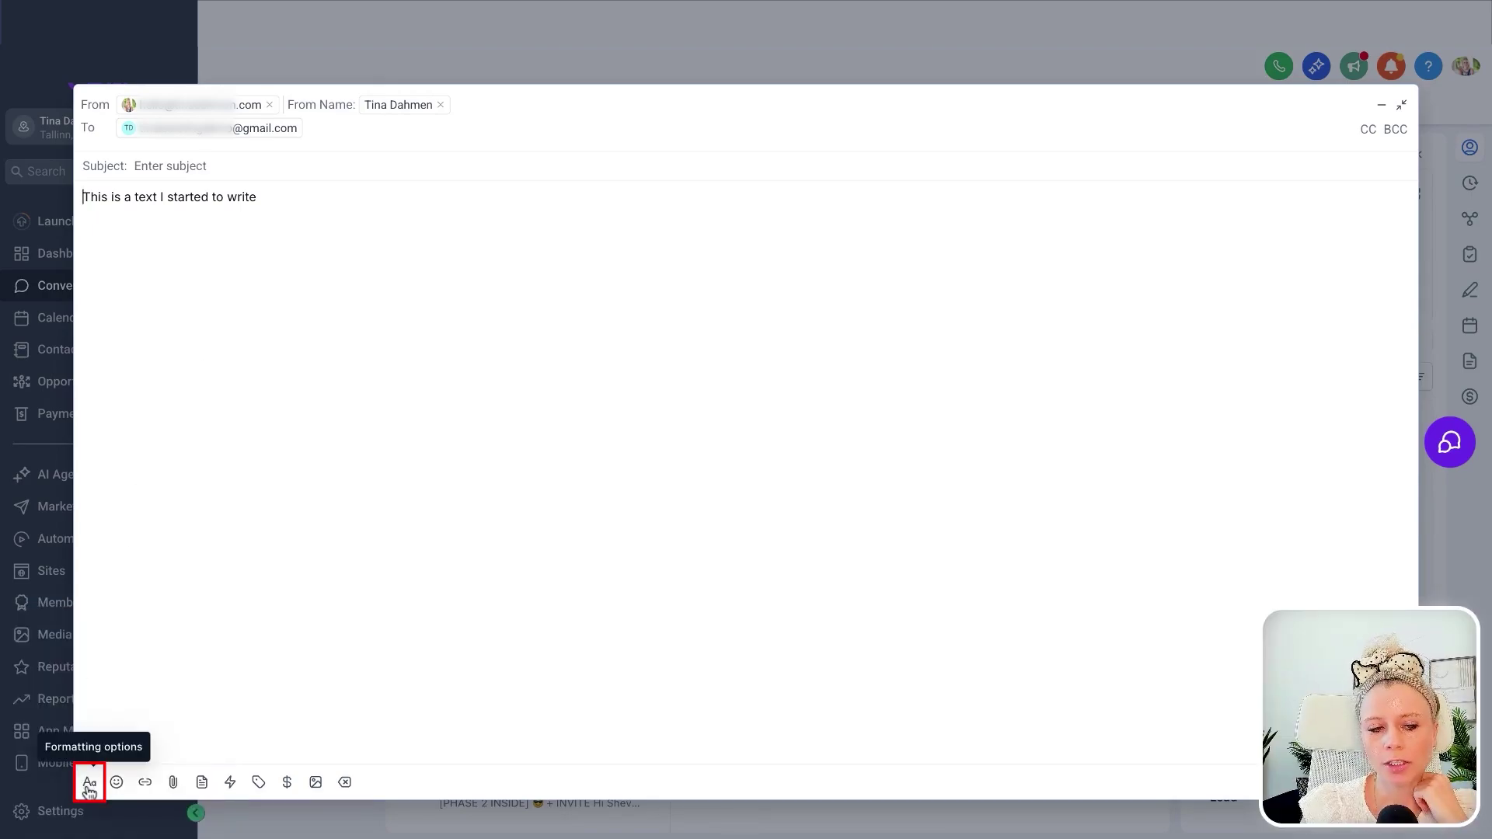
left_click_drag(108, 198, 83, 197)
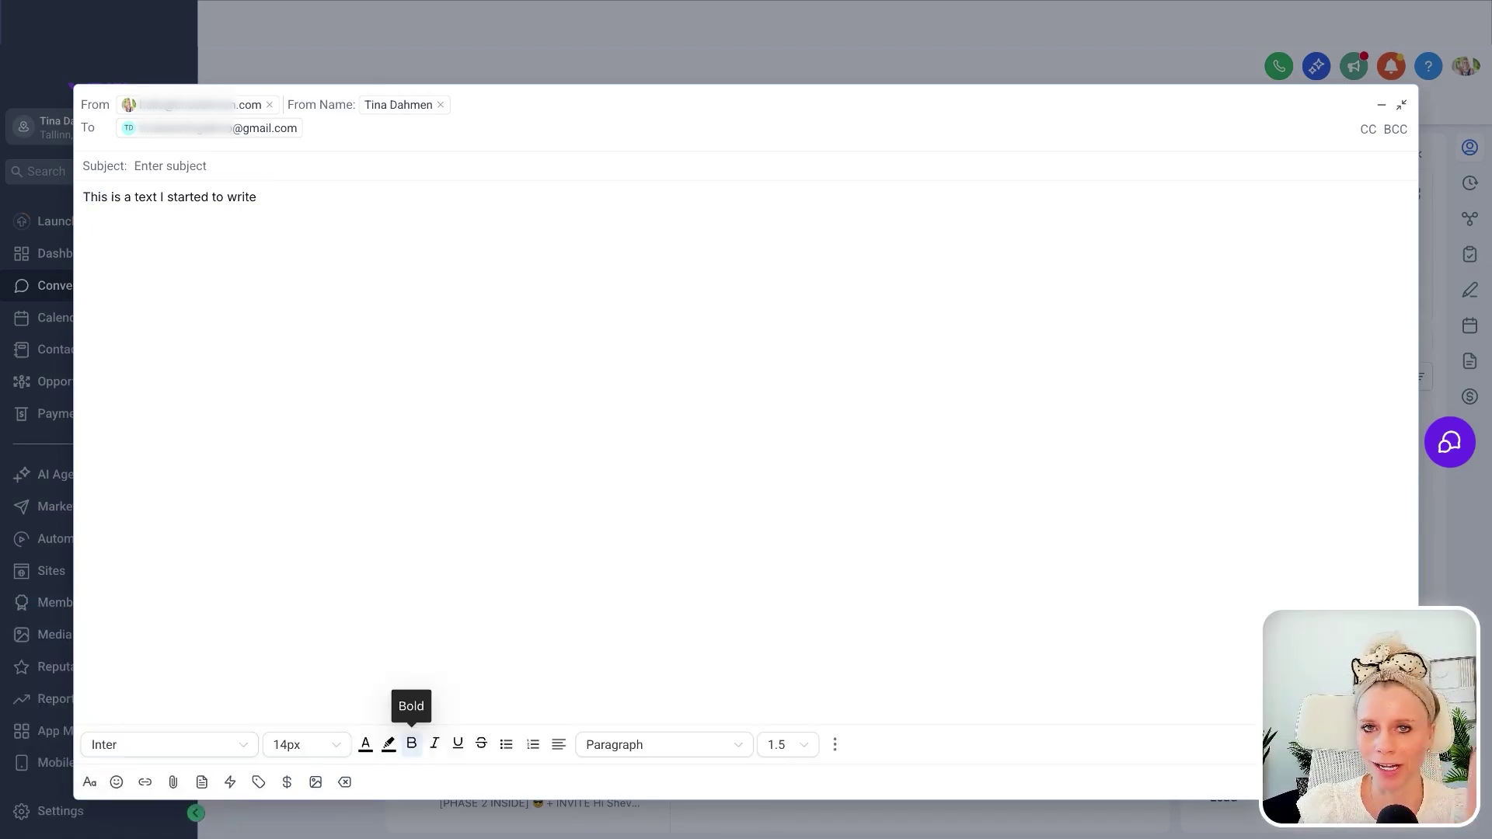
left_click(411, 743)
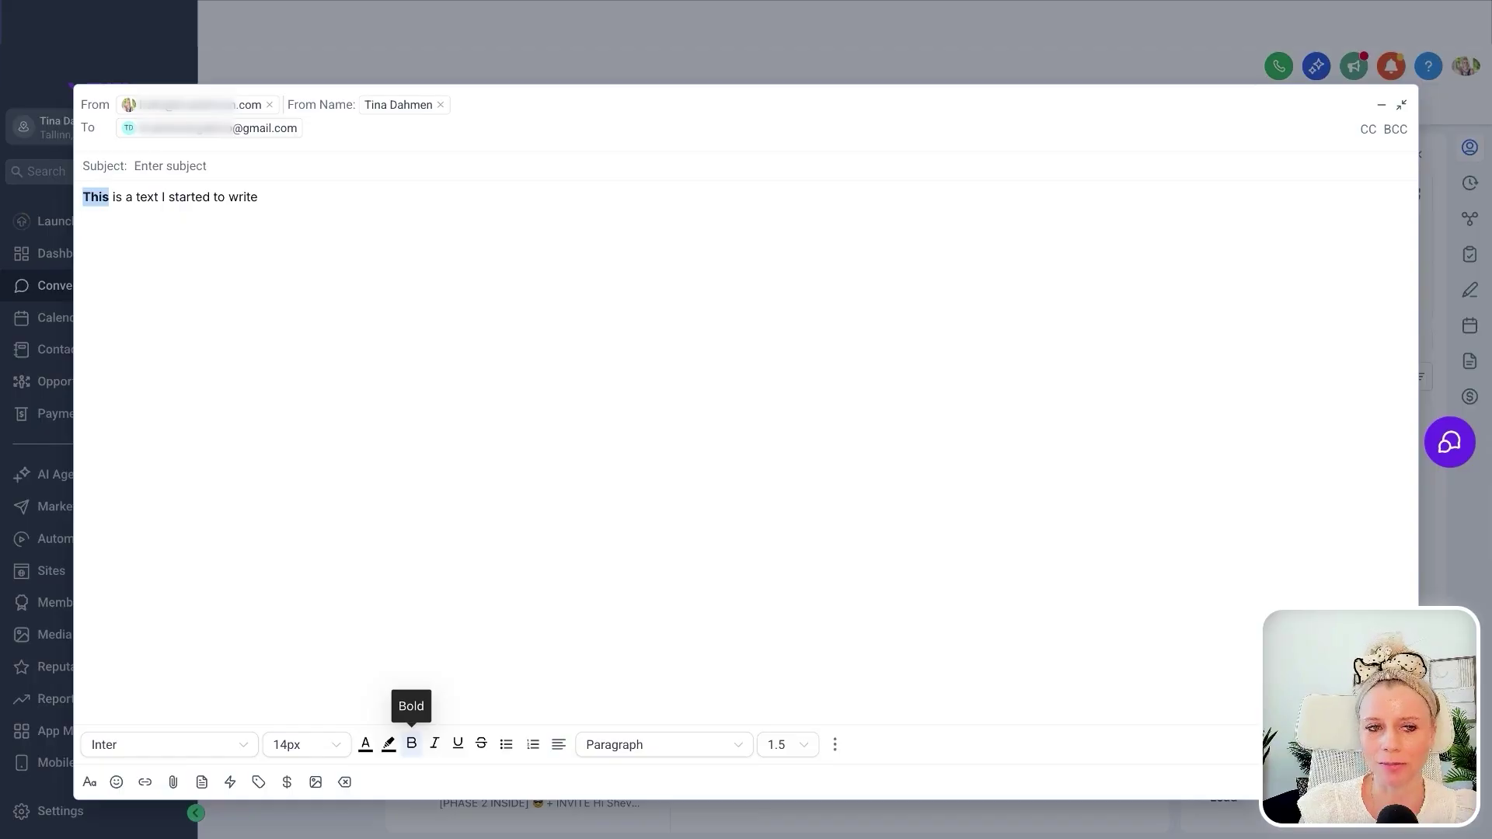
- Select "write" in the email draft and examine the alignment, line spacing, font, font size and send options
left_click_drag(228, 197, 346, 200)
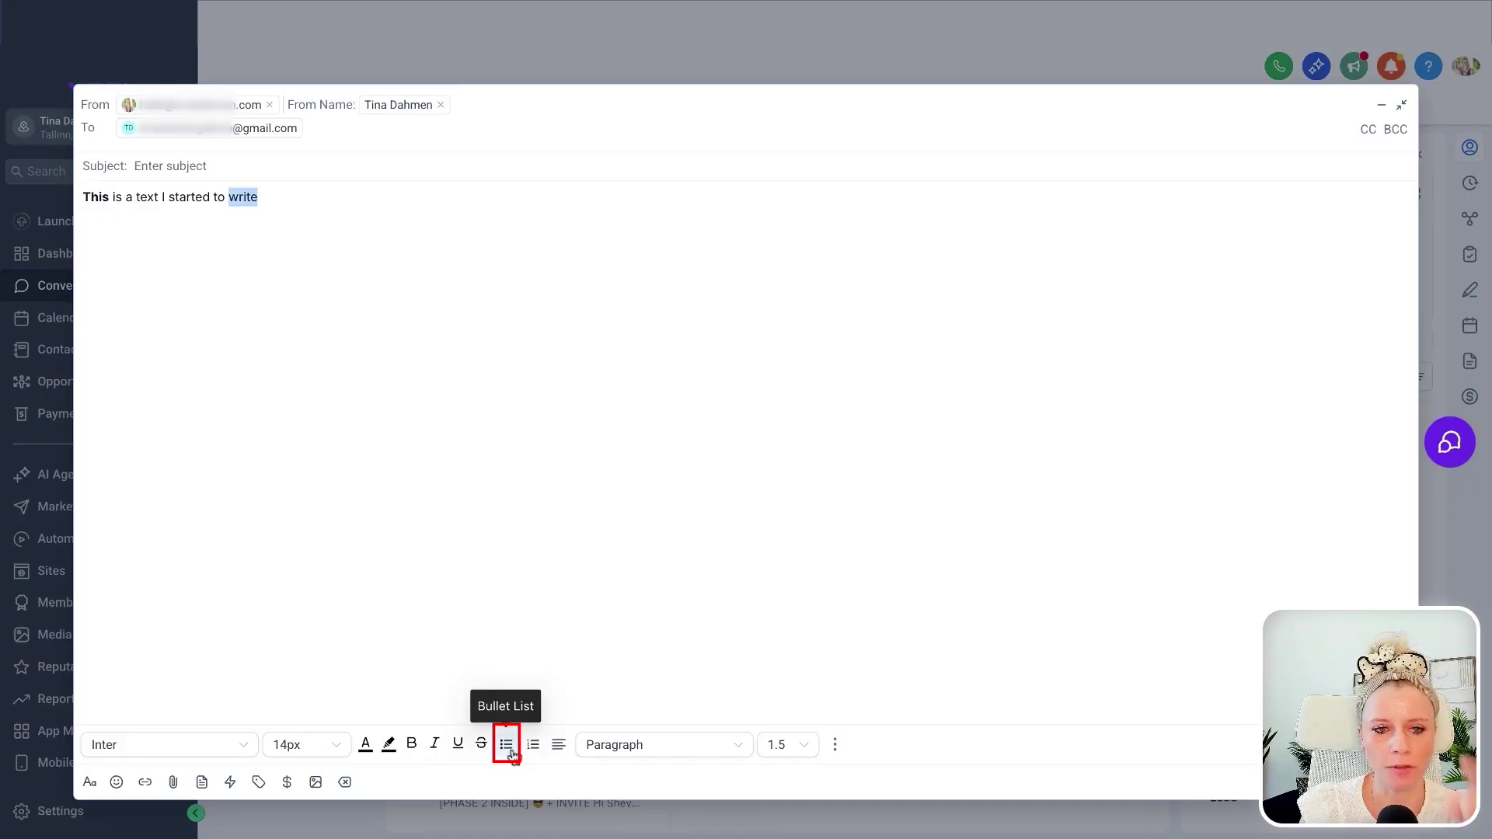
left_click(562, 746)
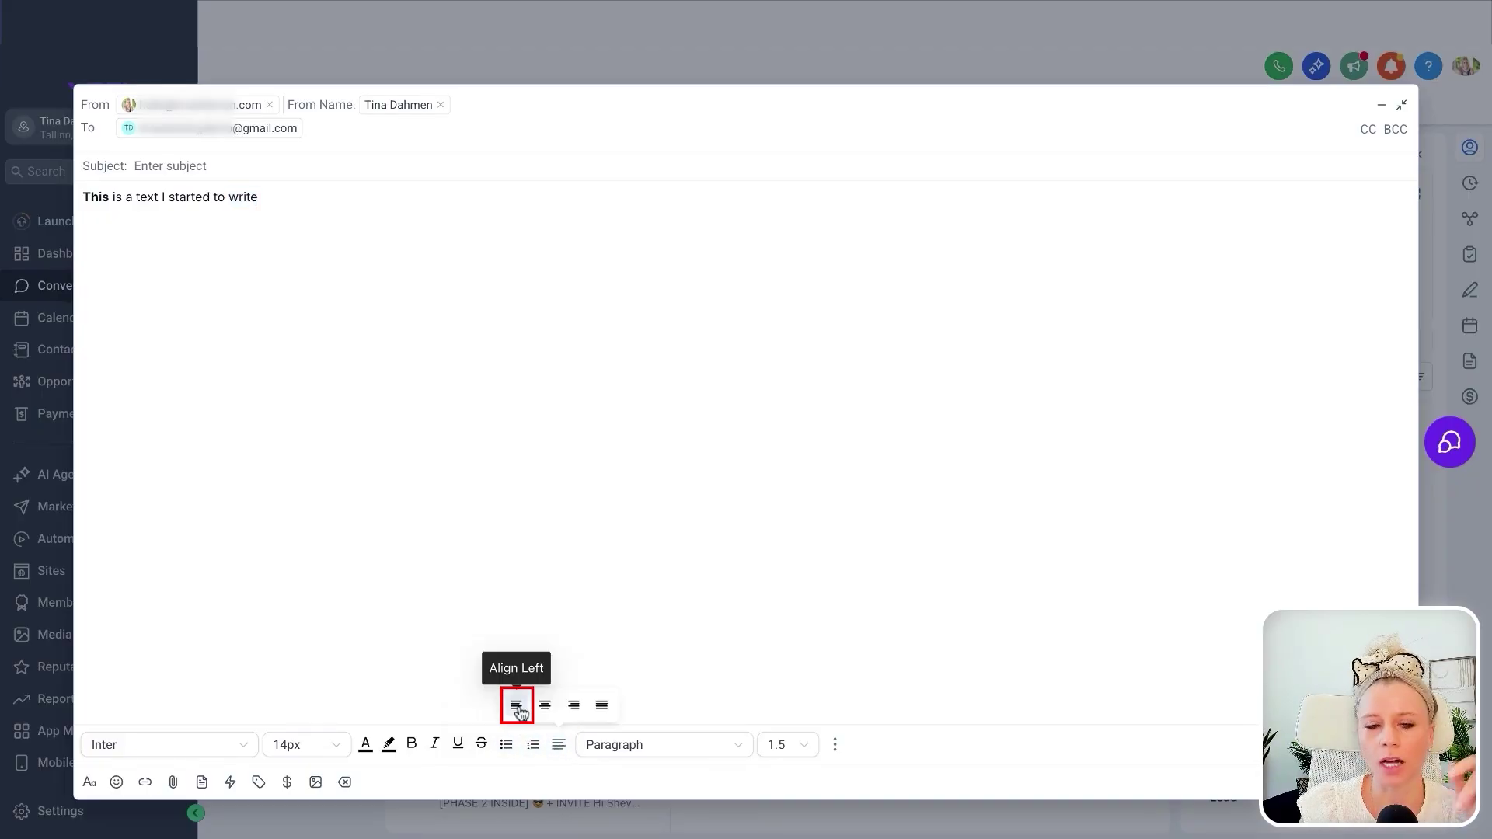
left_click(787, 747)
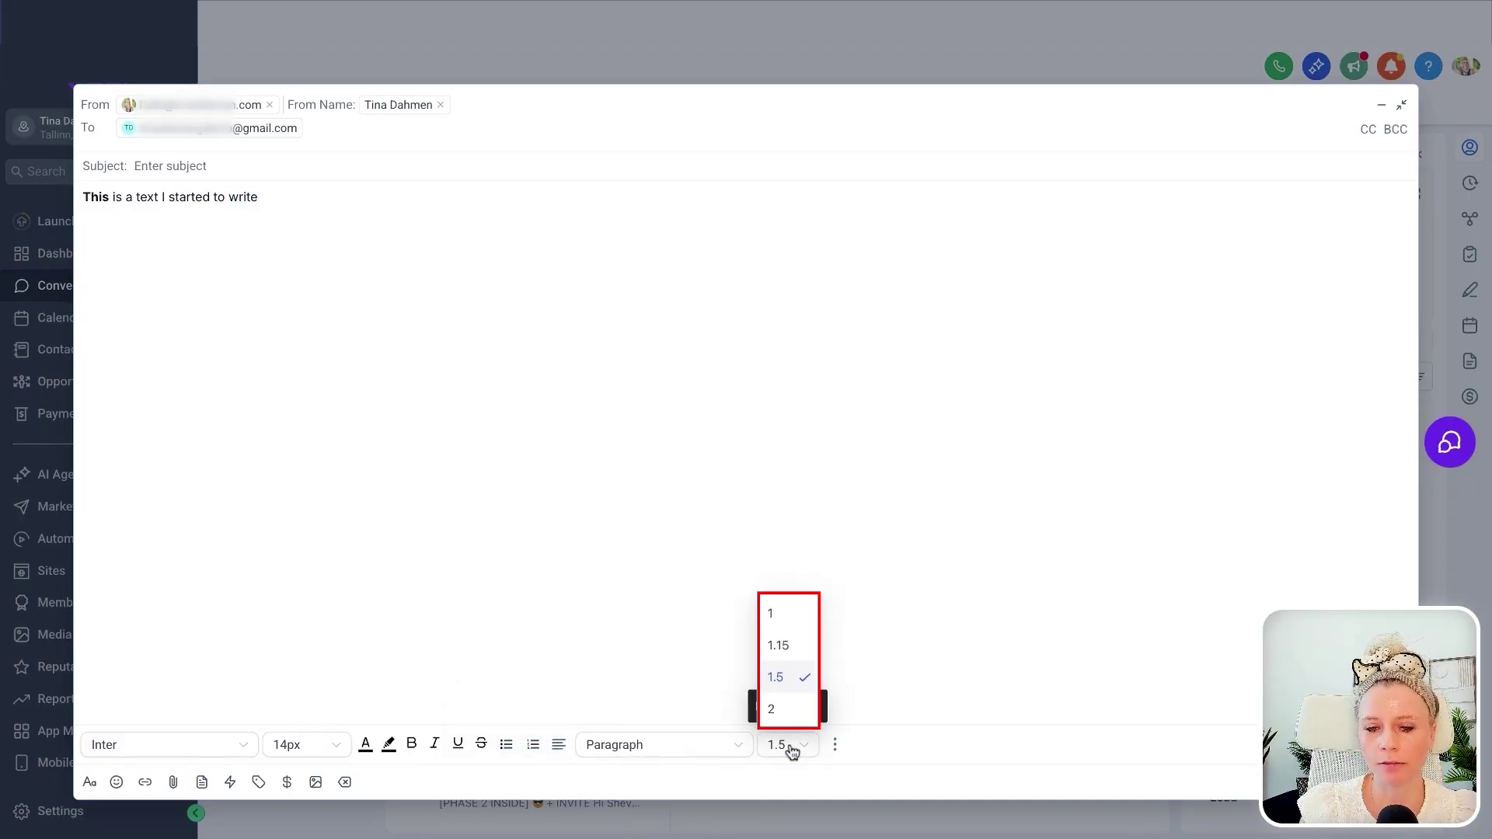
left_click(226, 746)
scroll(210, 676, "down", 3)
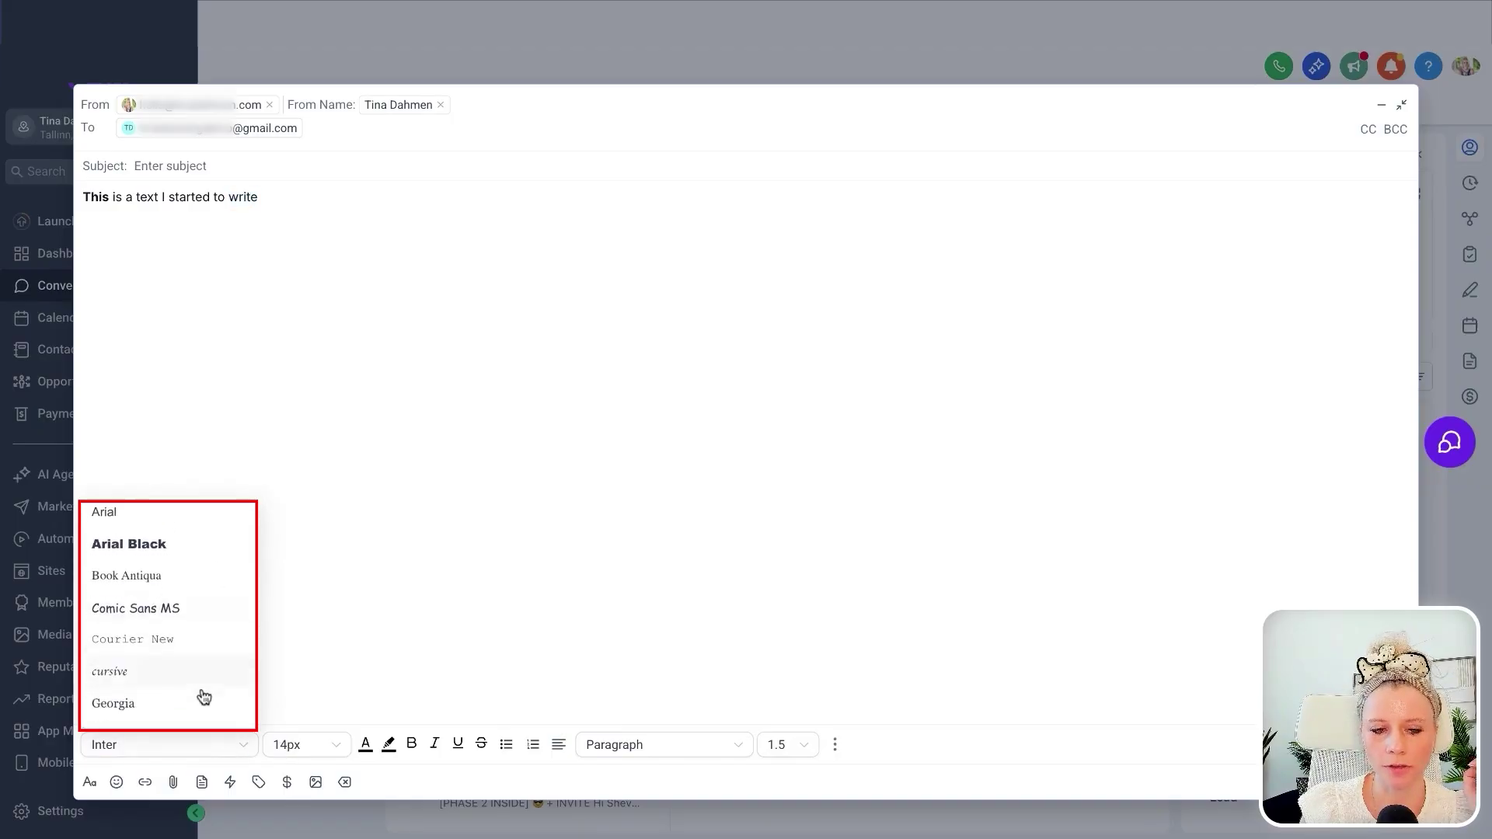
left_click(334, 746)
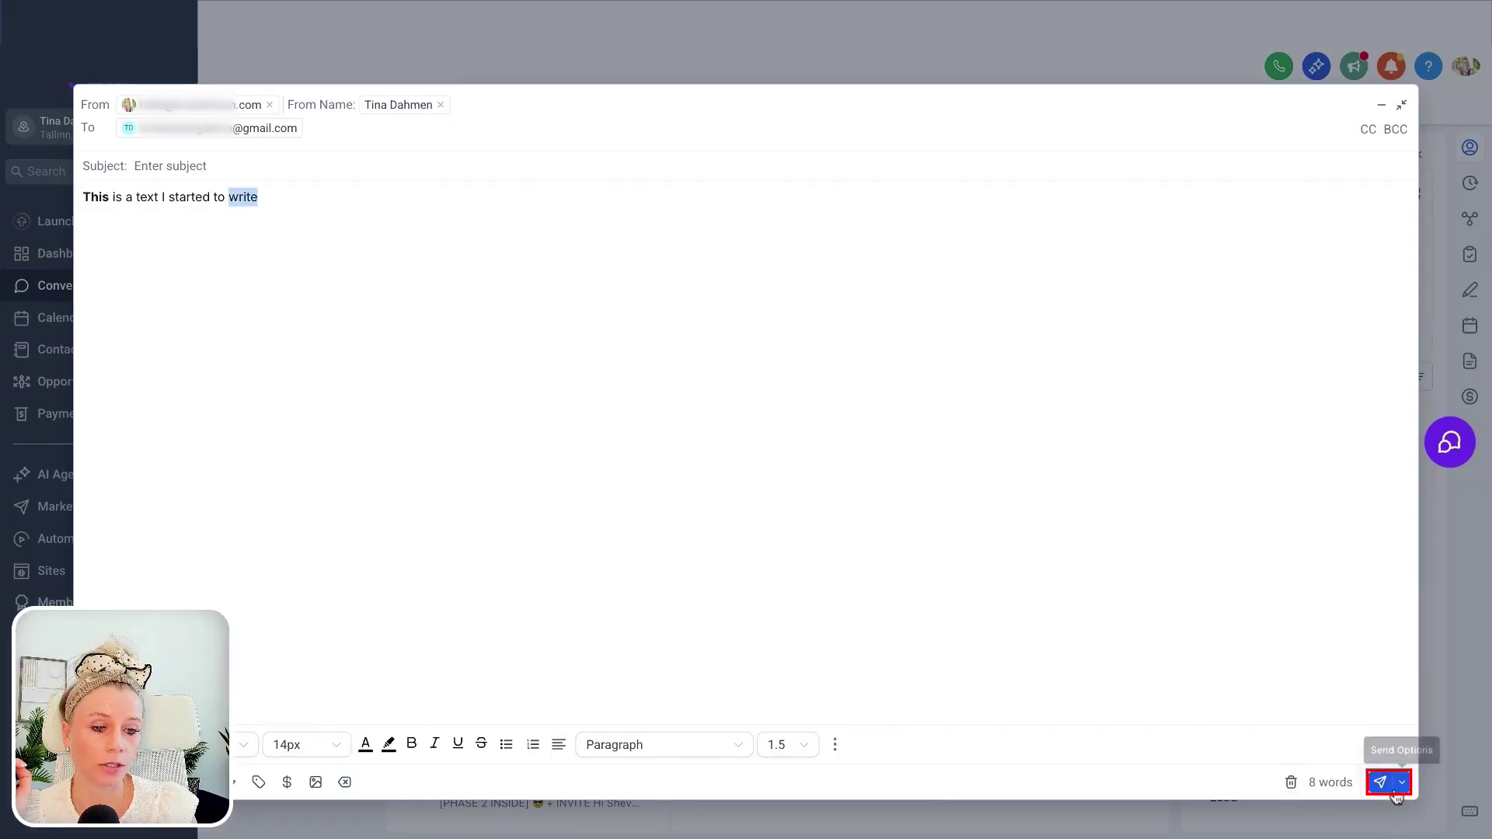
left_click(1401, 782)
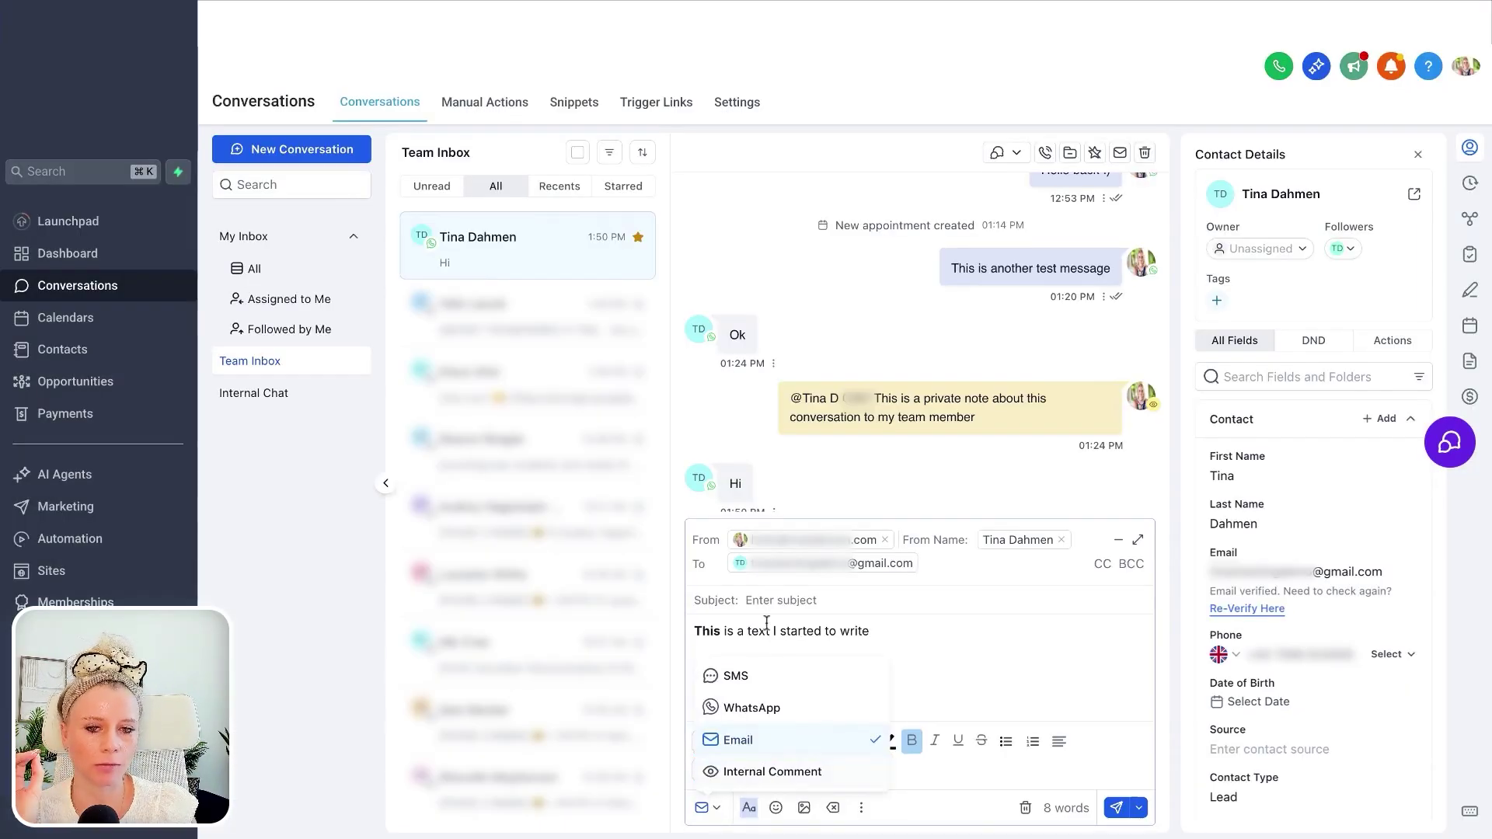
- Post an internal comment that tags a team member and reads "This is an important note"
left_click(765, 773)
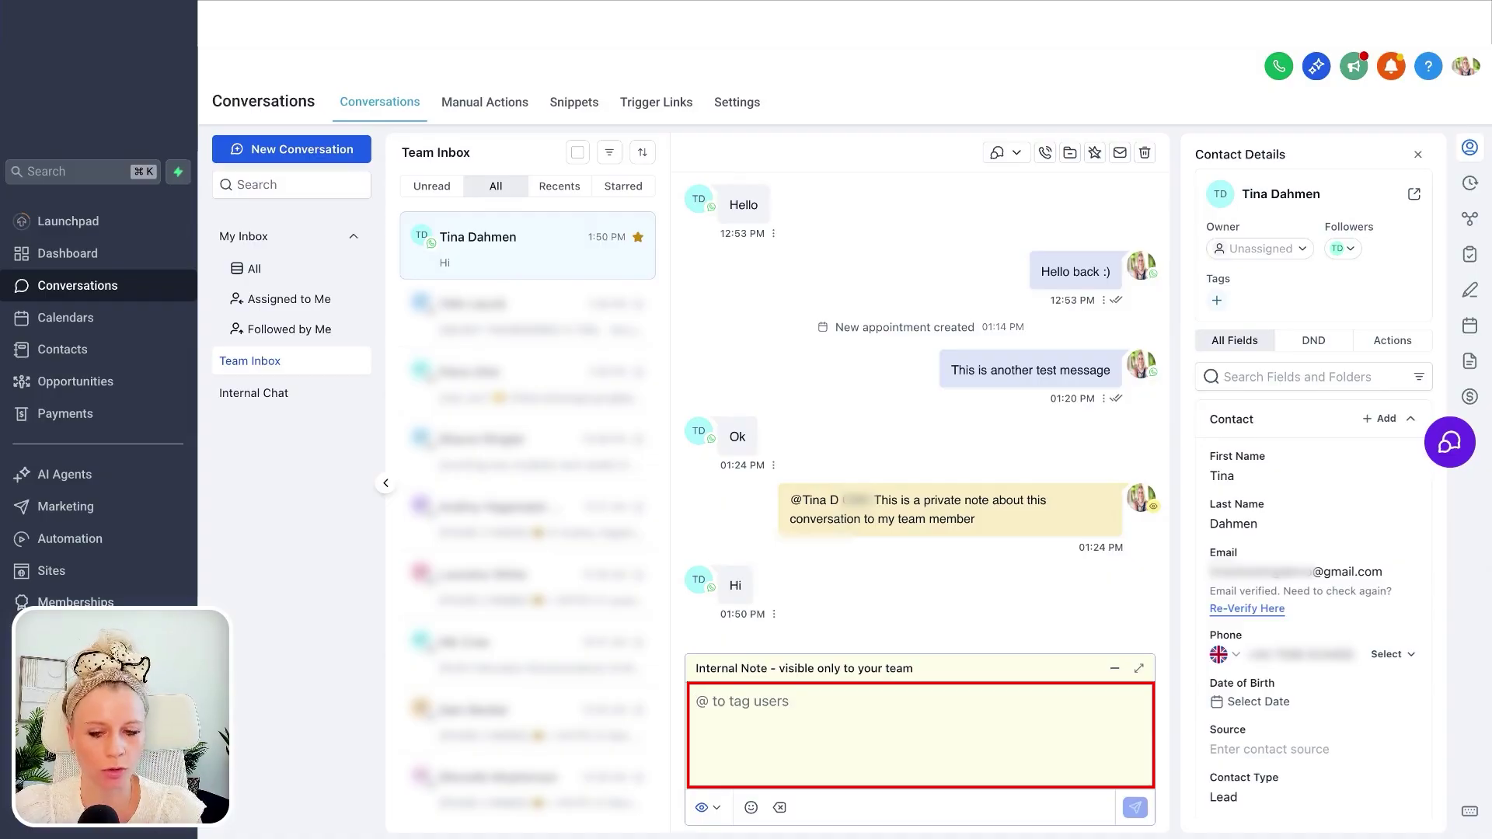
type("@")
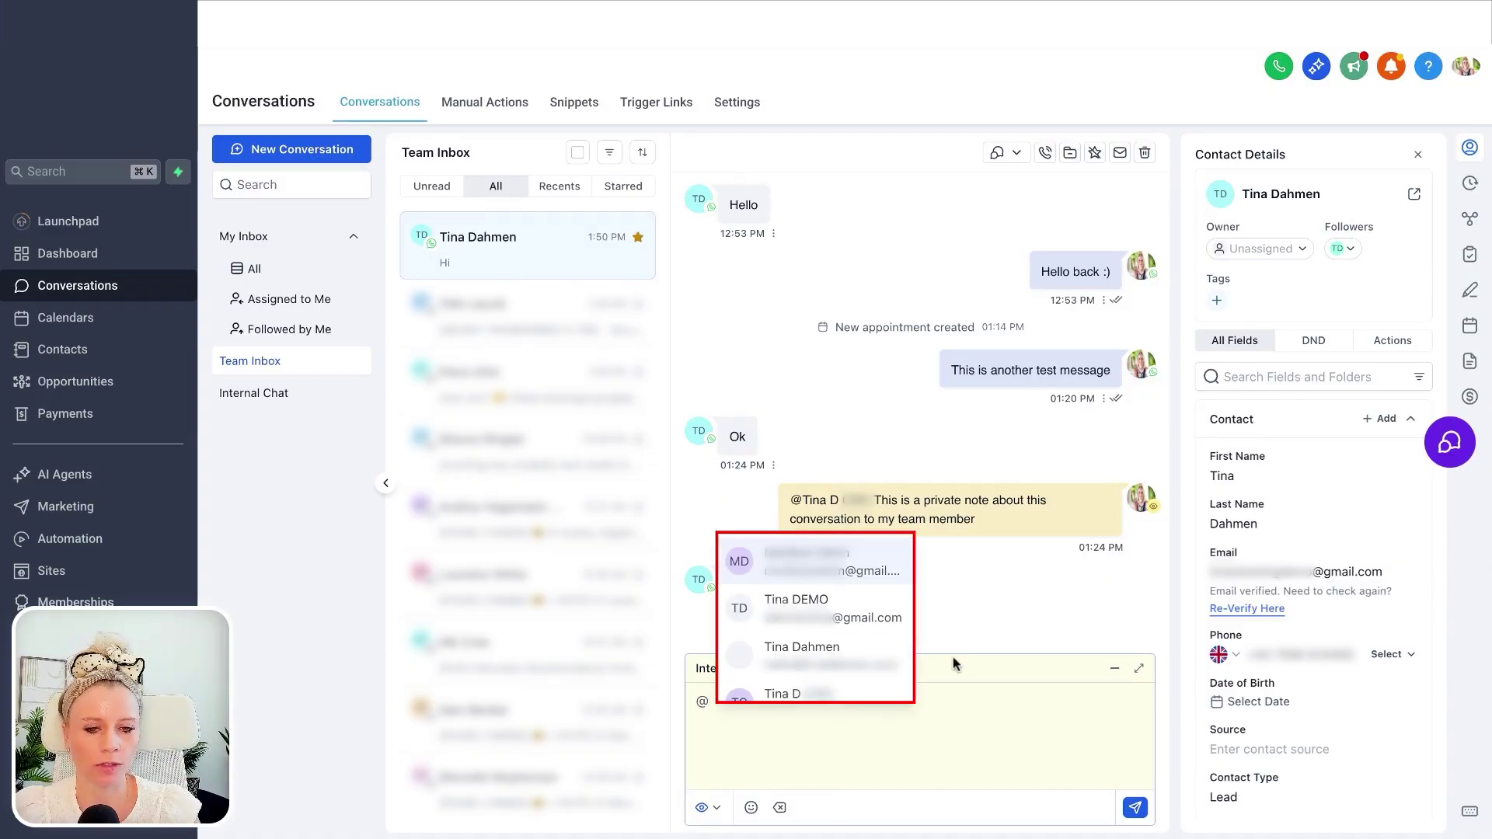
left_click(867, 649)
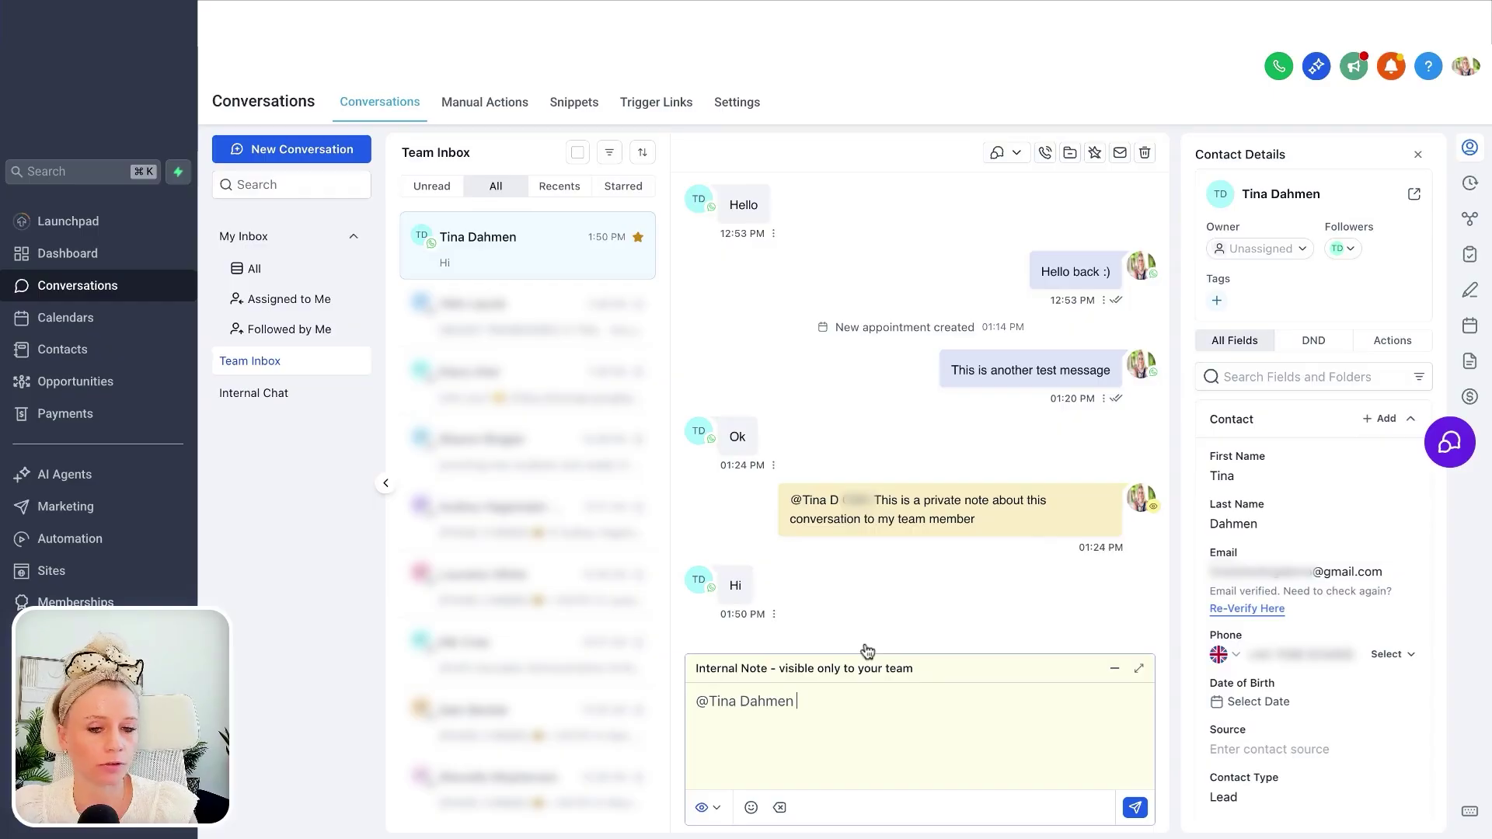
type("This is an important note")
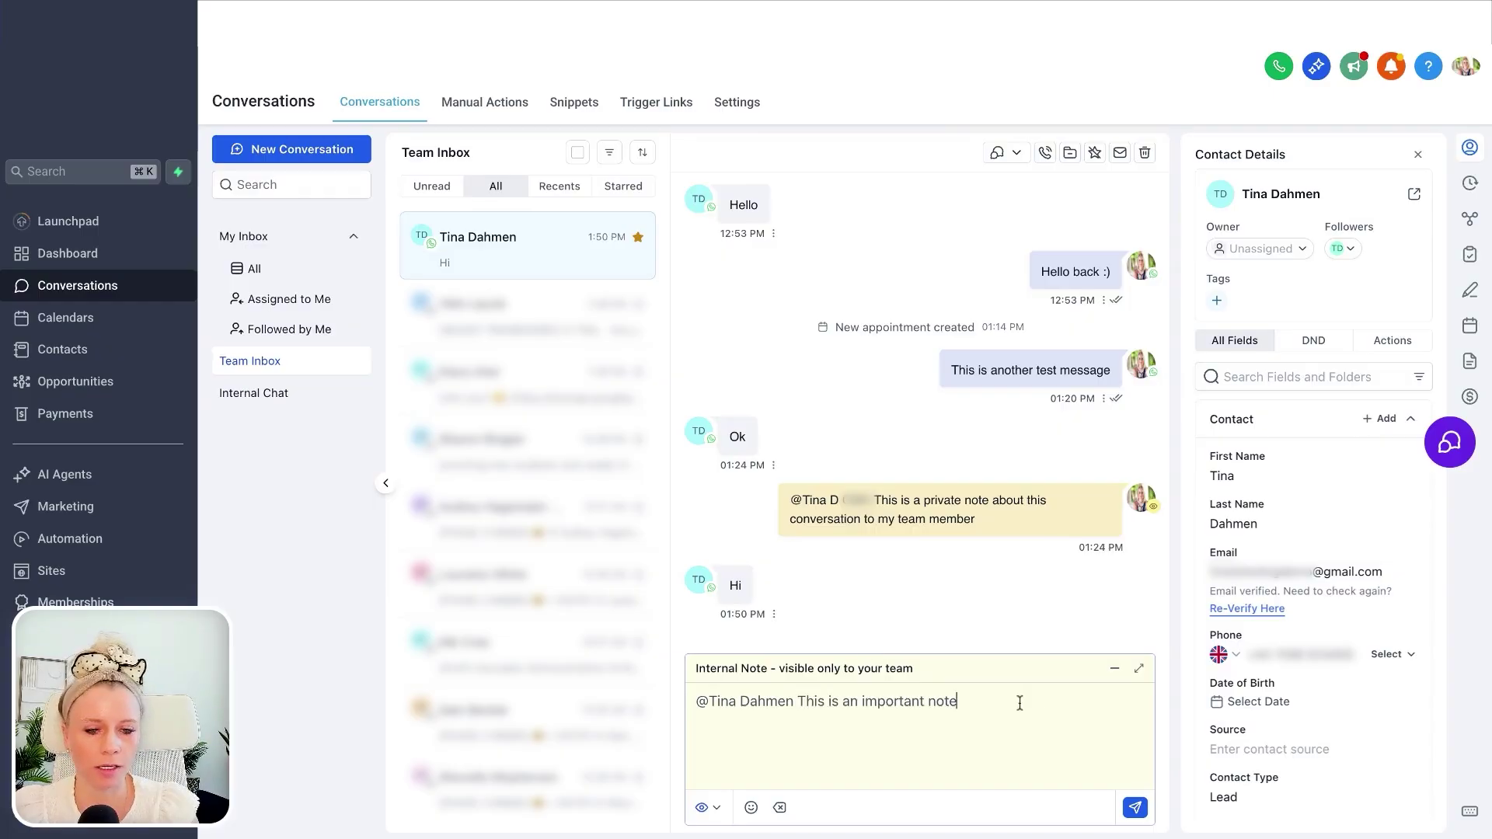
left_click(1135, 807)
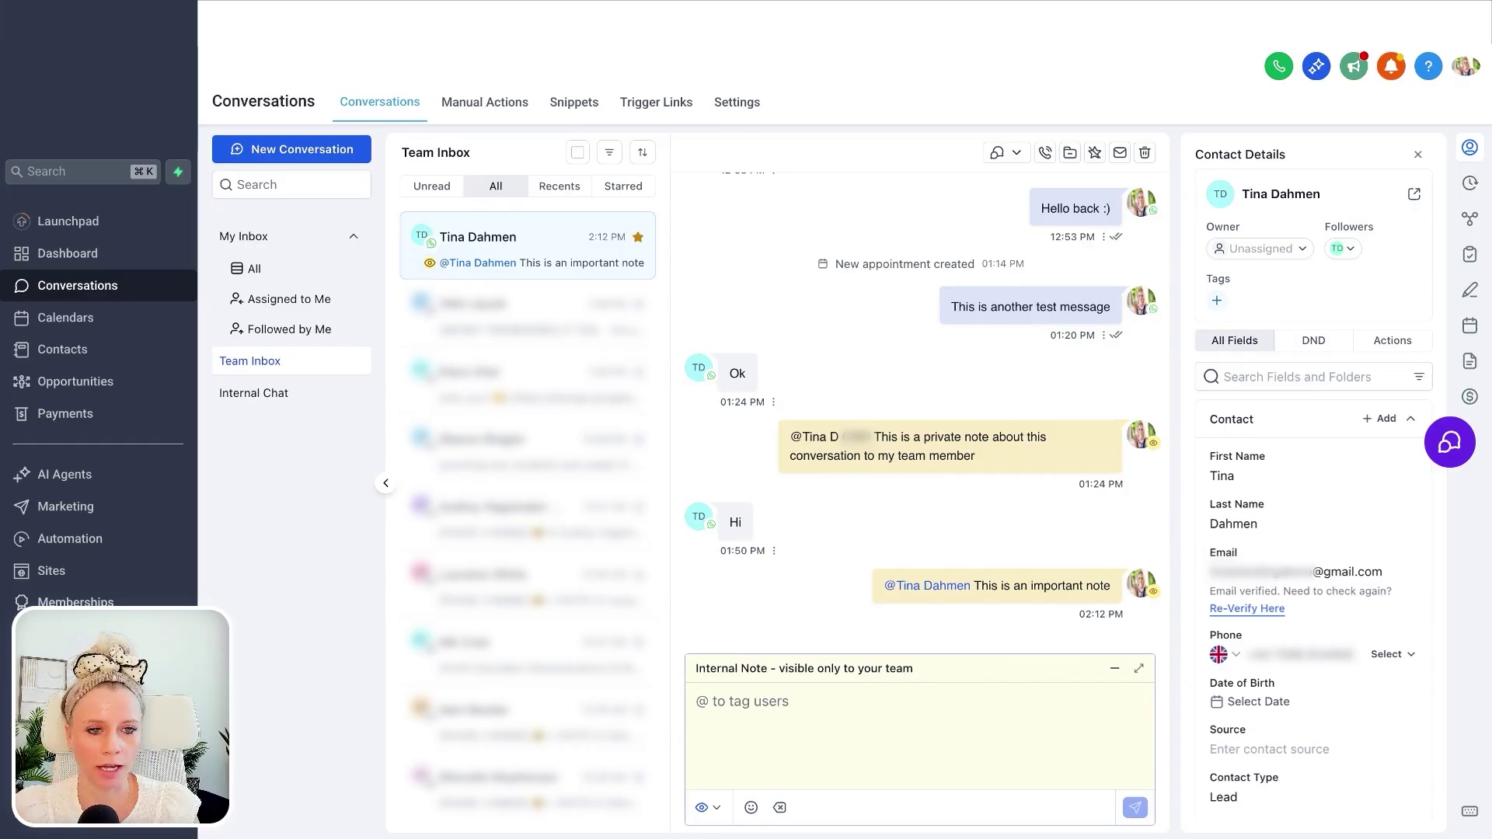
- Limit the conversation timeline to activities only, and restore its filter to All conversation and activity types
left_click(1015, 154)
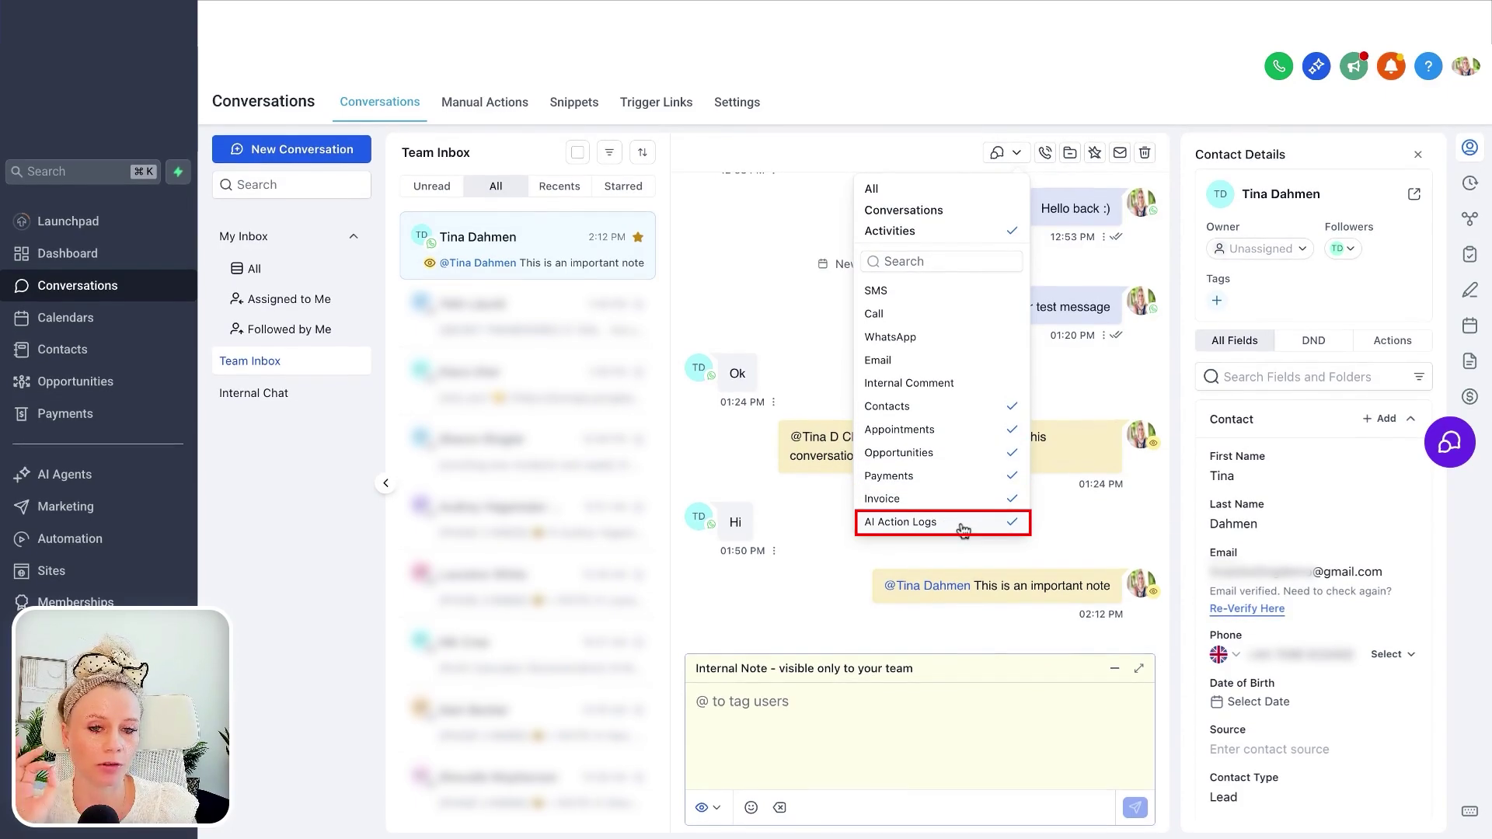
left_click(950, 429)
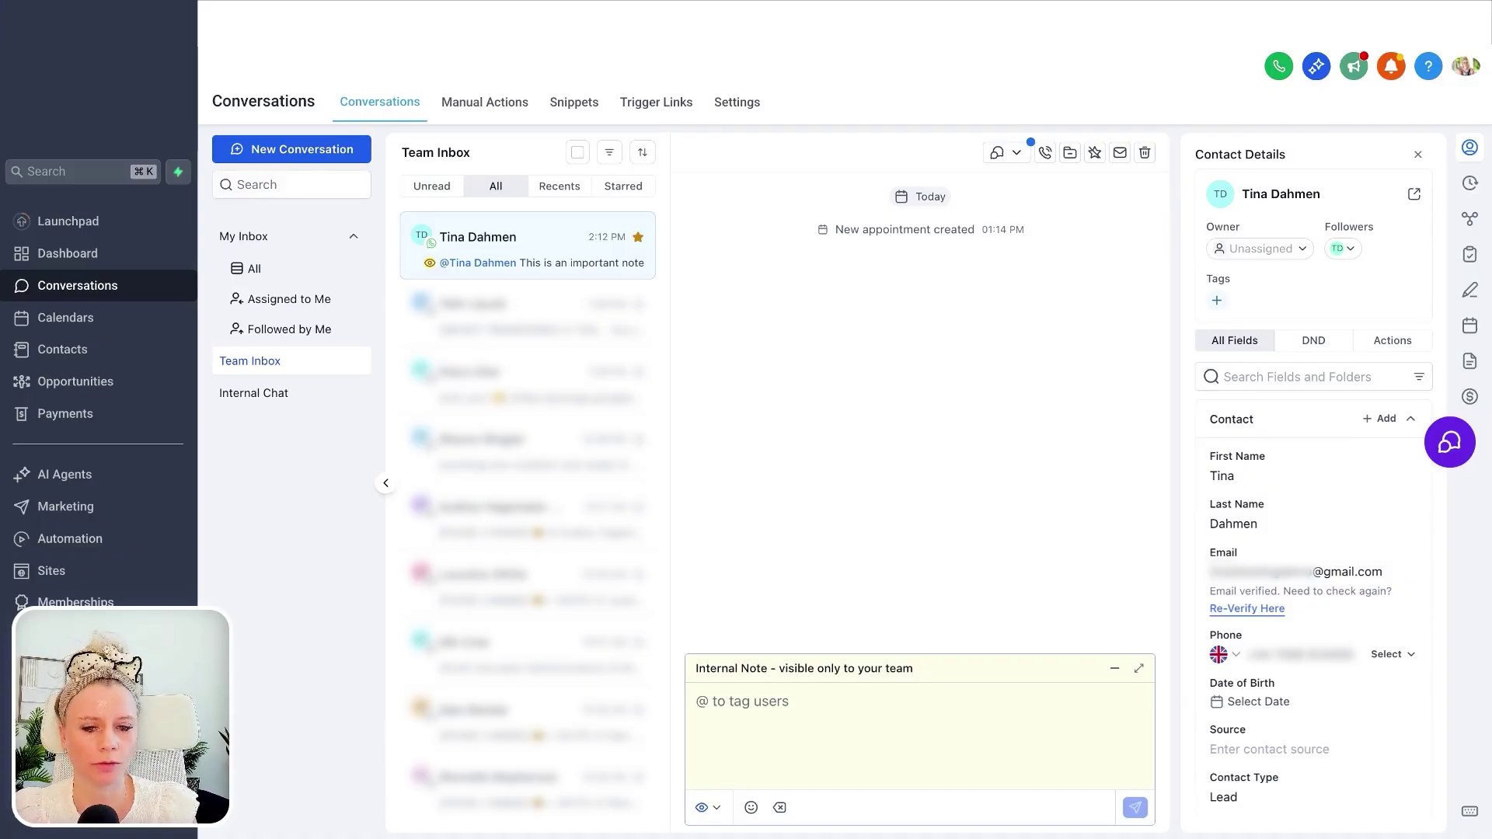
left_click(1006, 152)
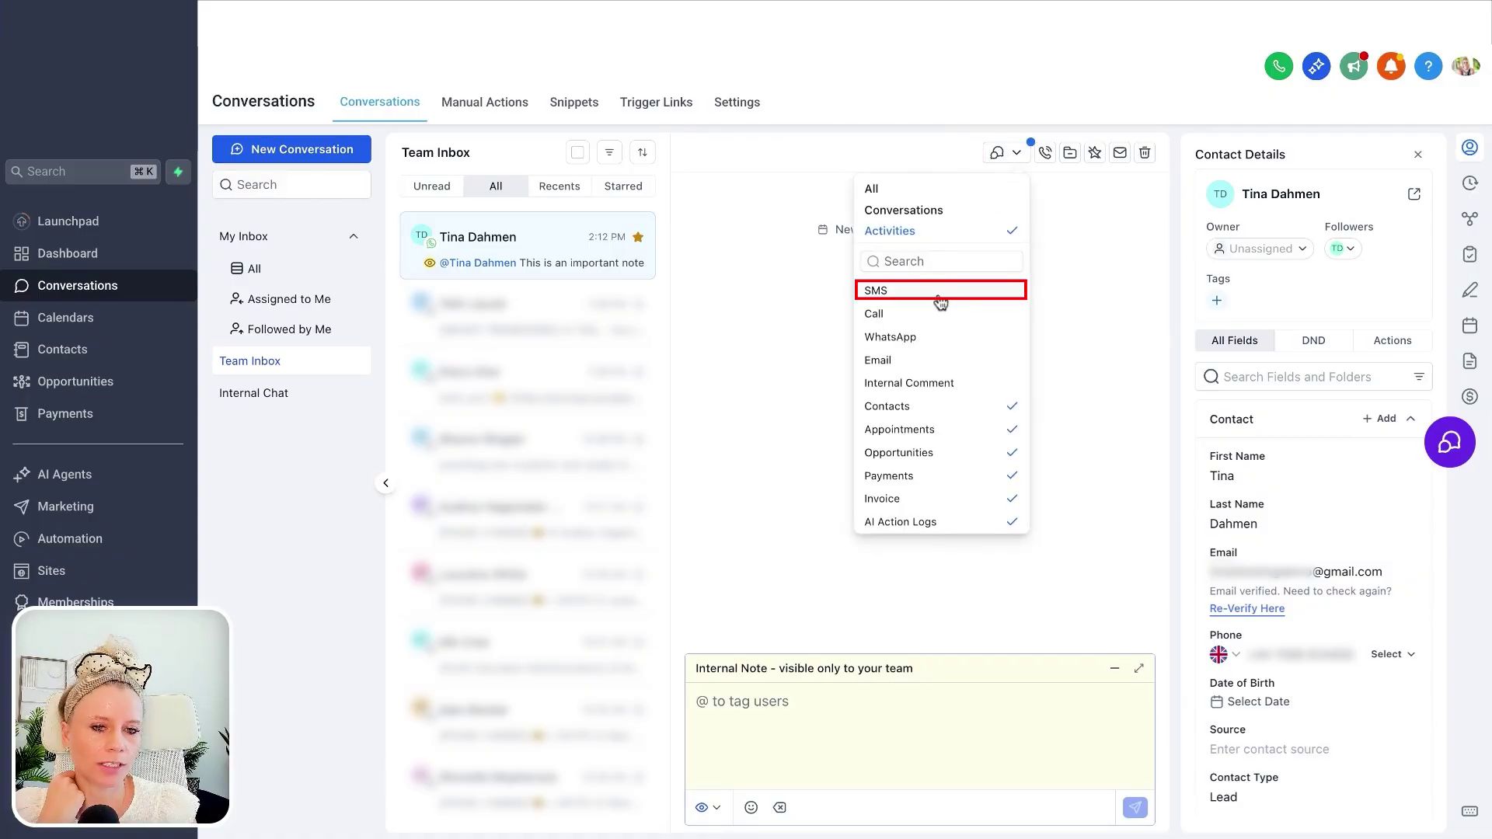
left_click(960, 339)
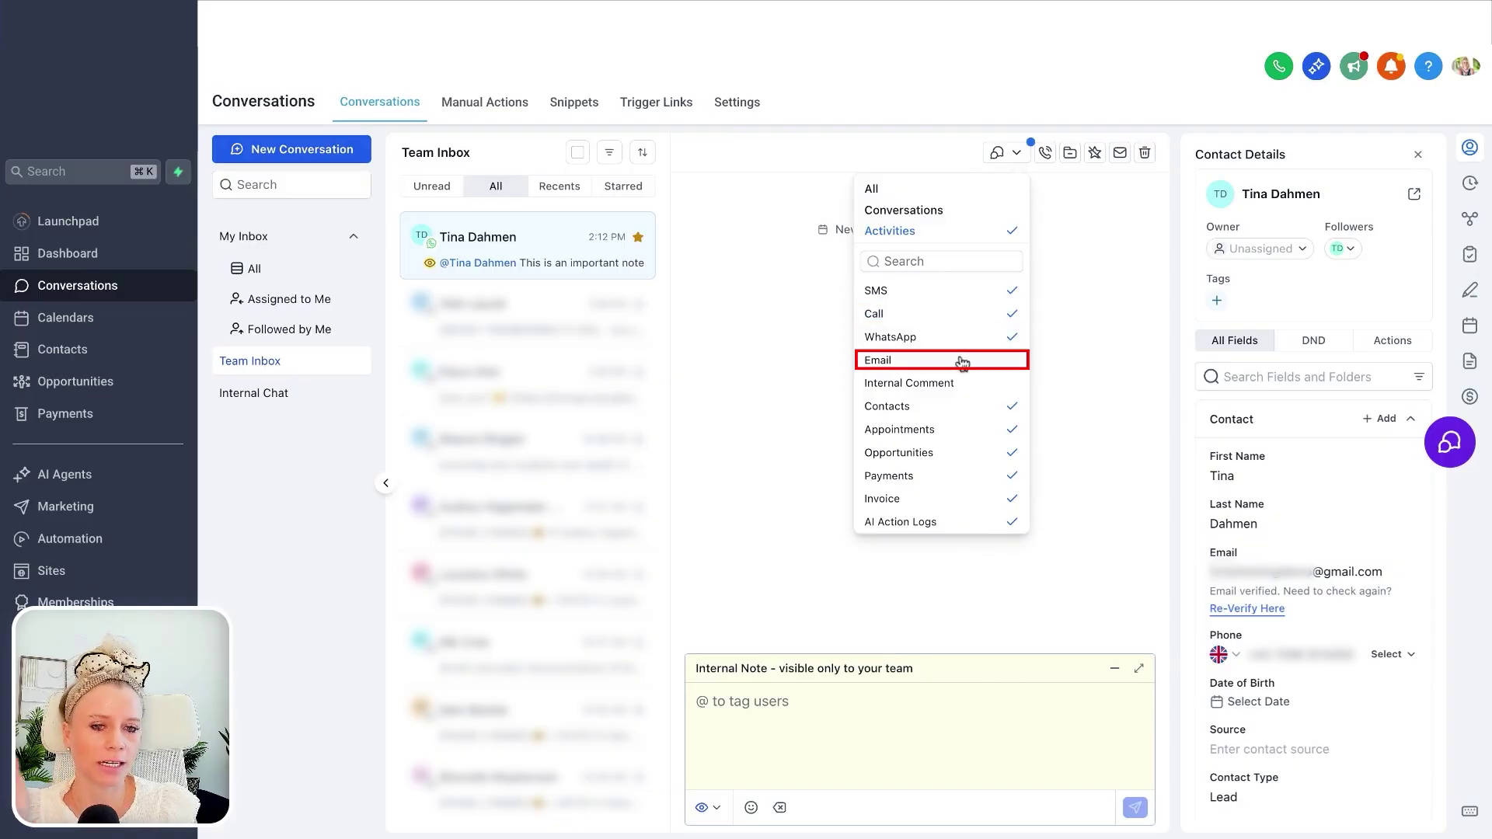
left_click(962, 361)
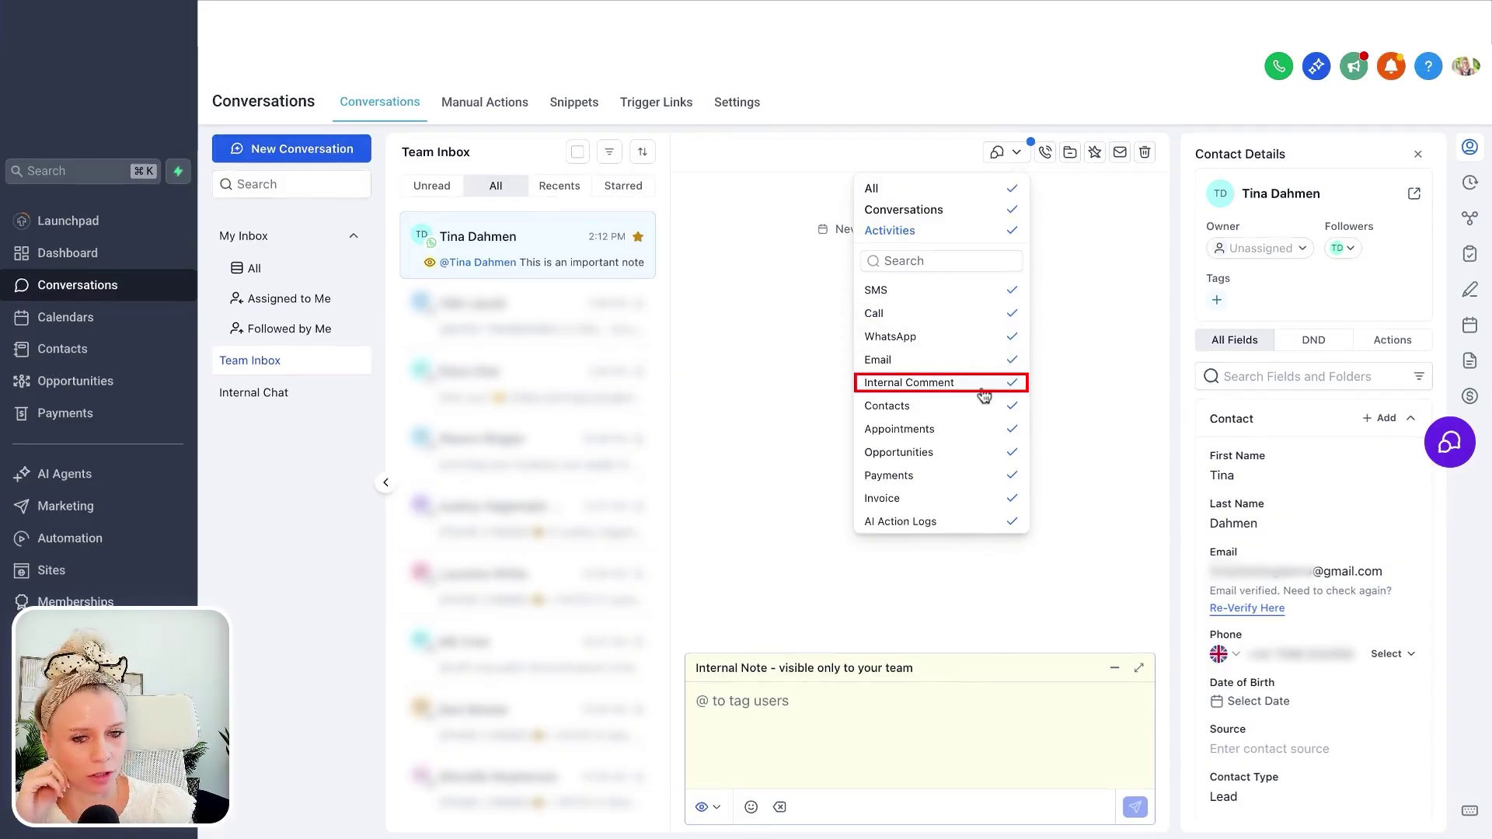
left_click(940, 191)
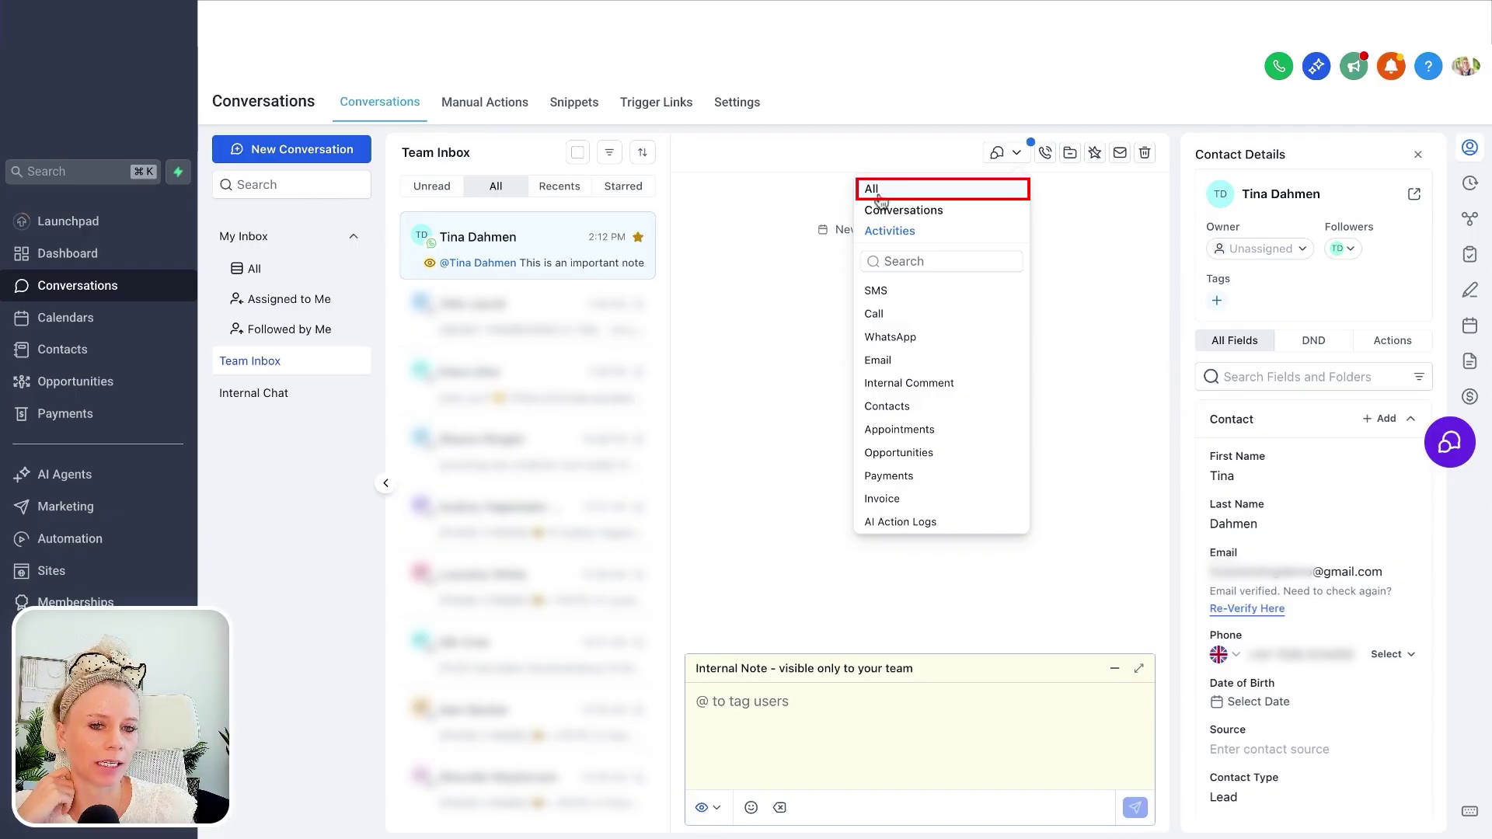
left_click(951, 261)
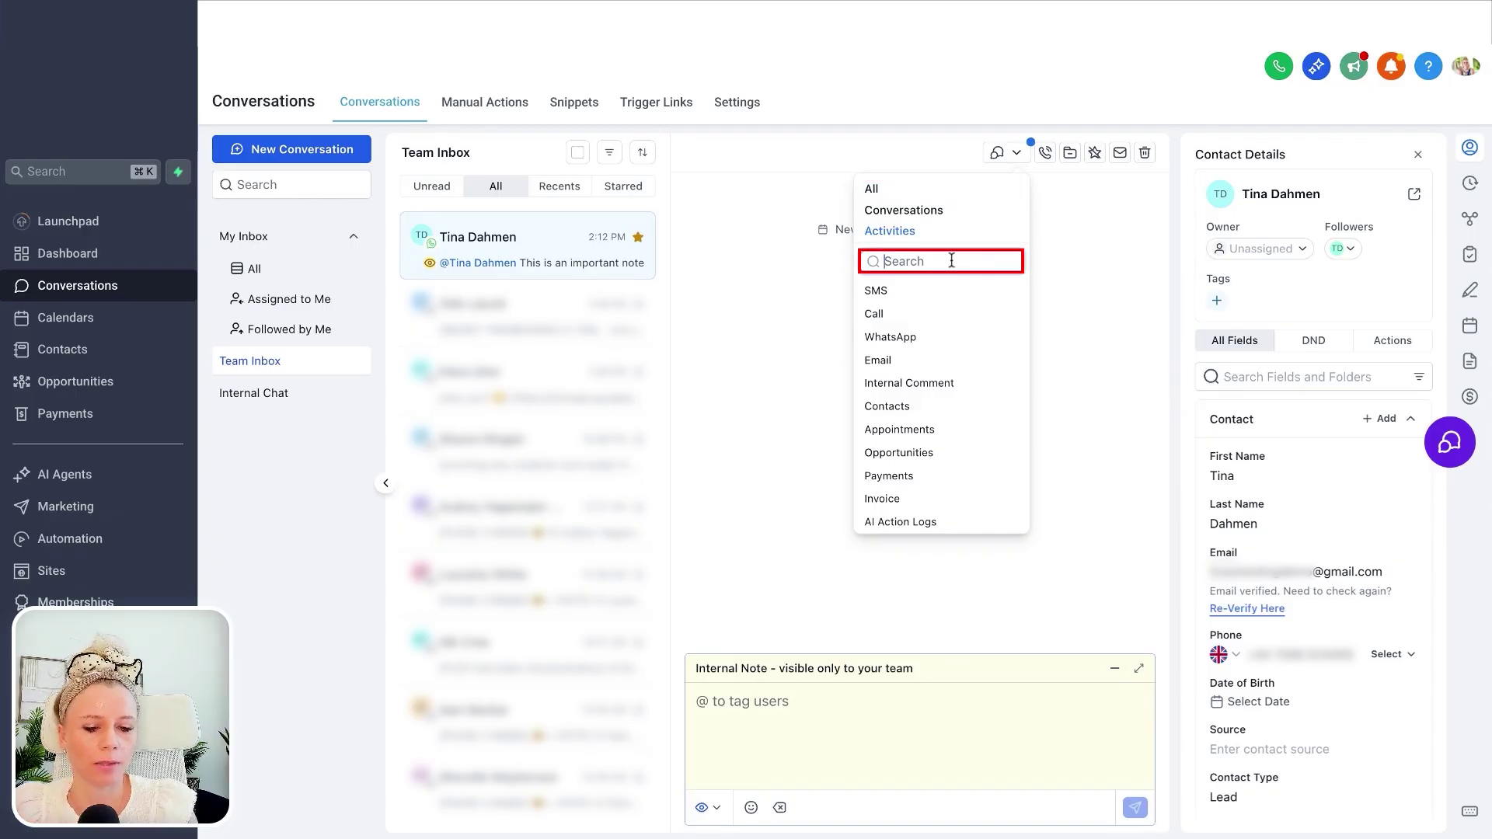
type("SMS")
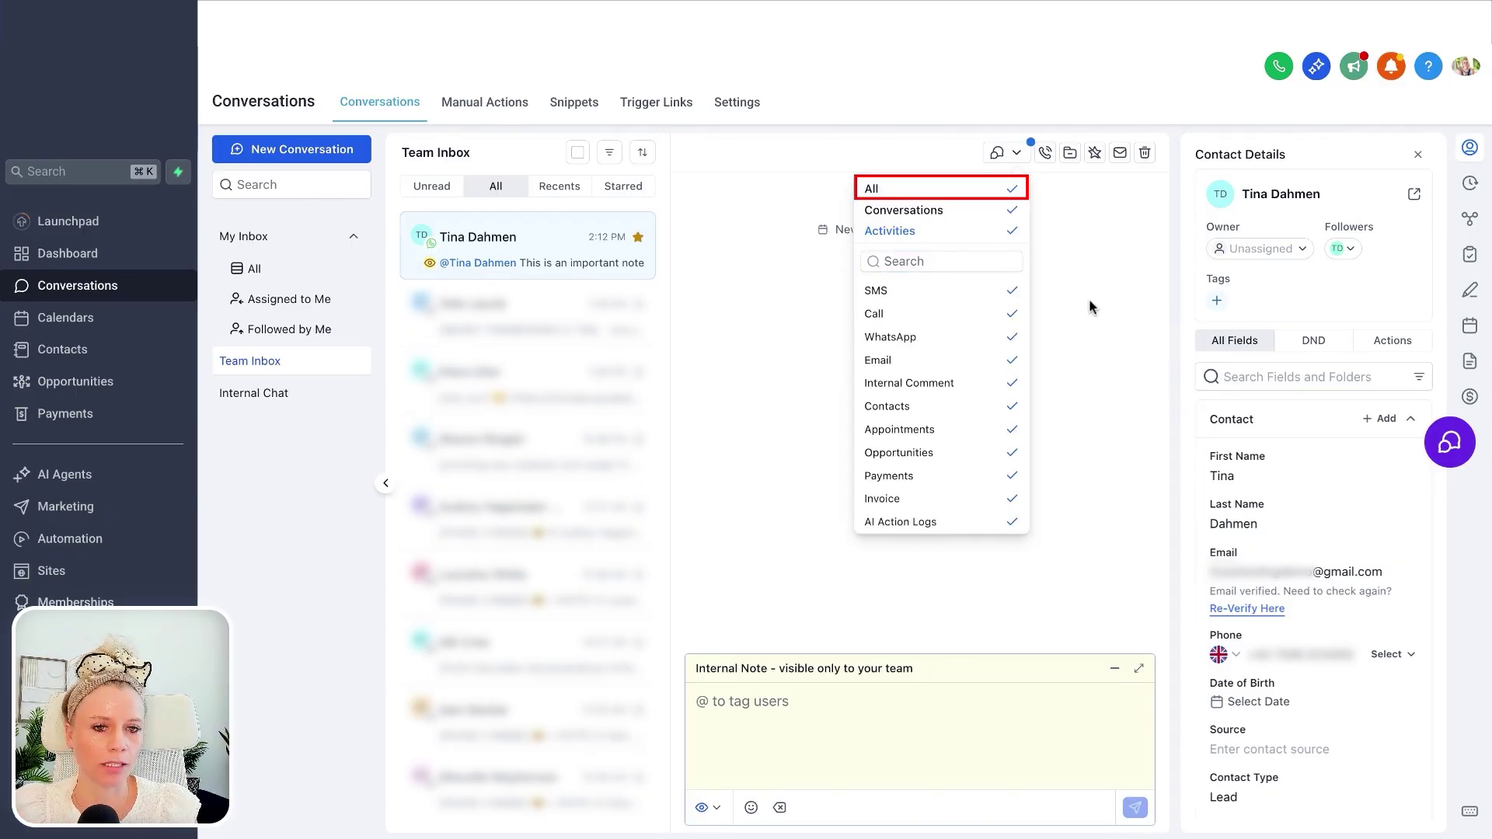
left_click(1088, 298)
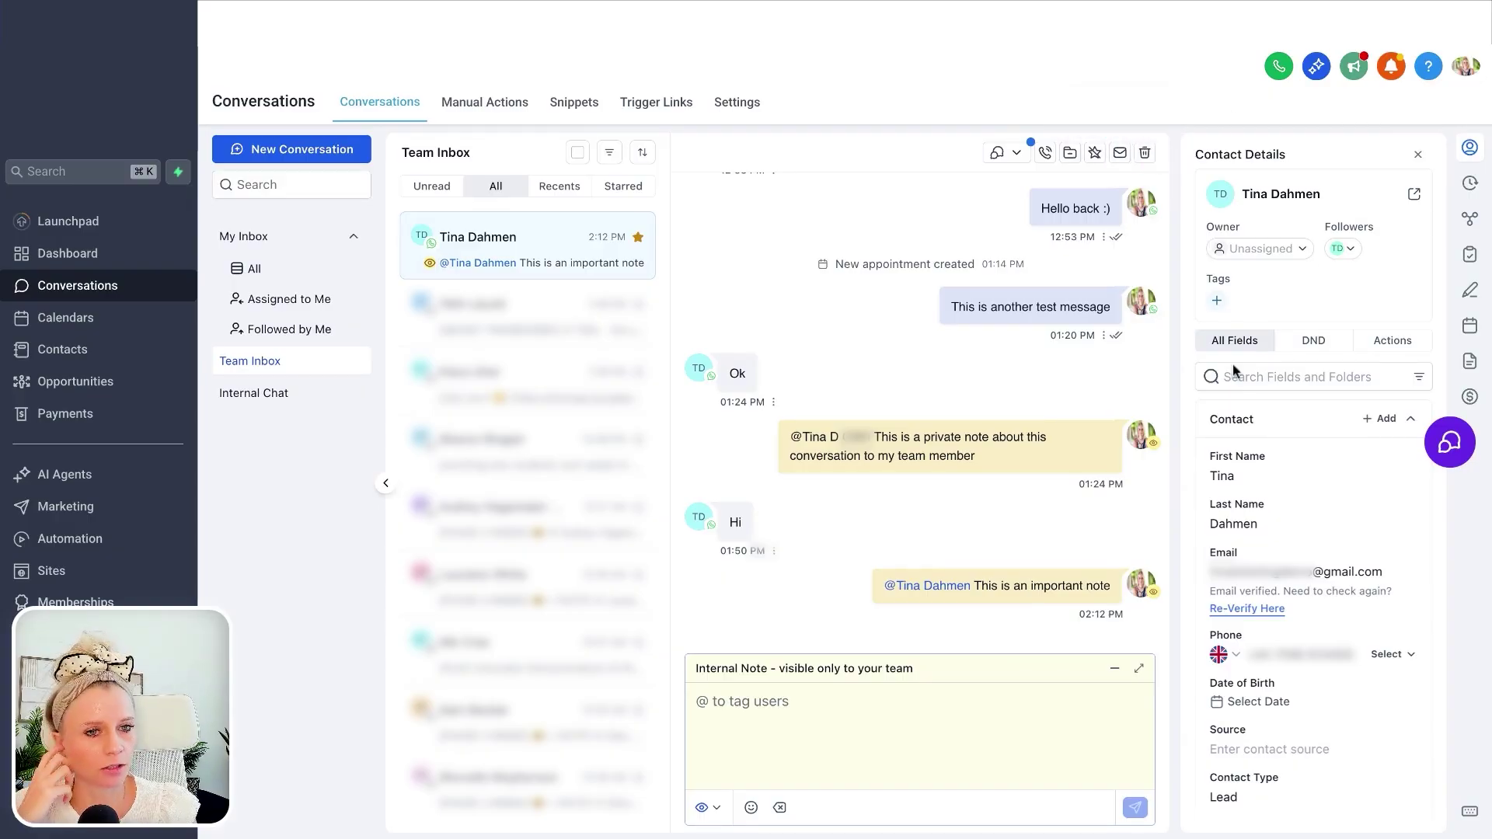
- Hide and reopen the contact details, and look through the contact's fields down to Confirming Deposit
left_click(1469, 148)
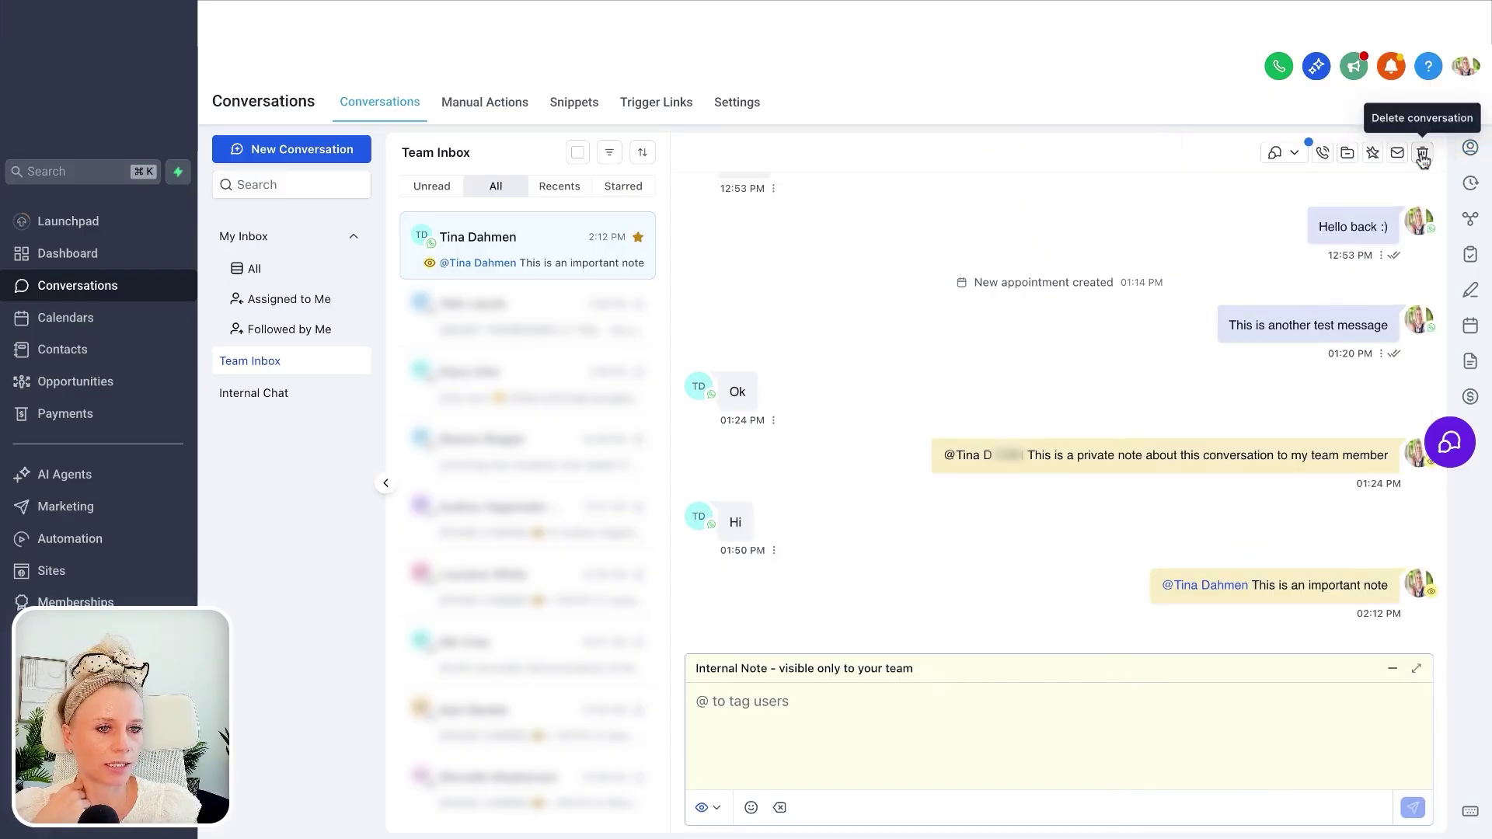
left_click(1471, 150)
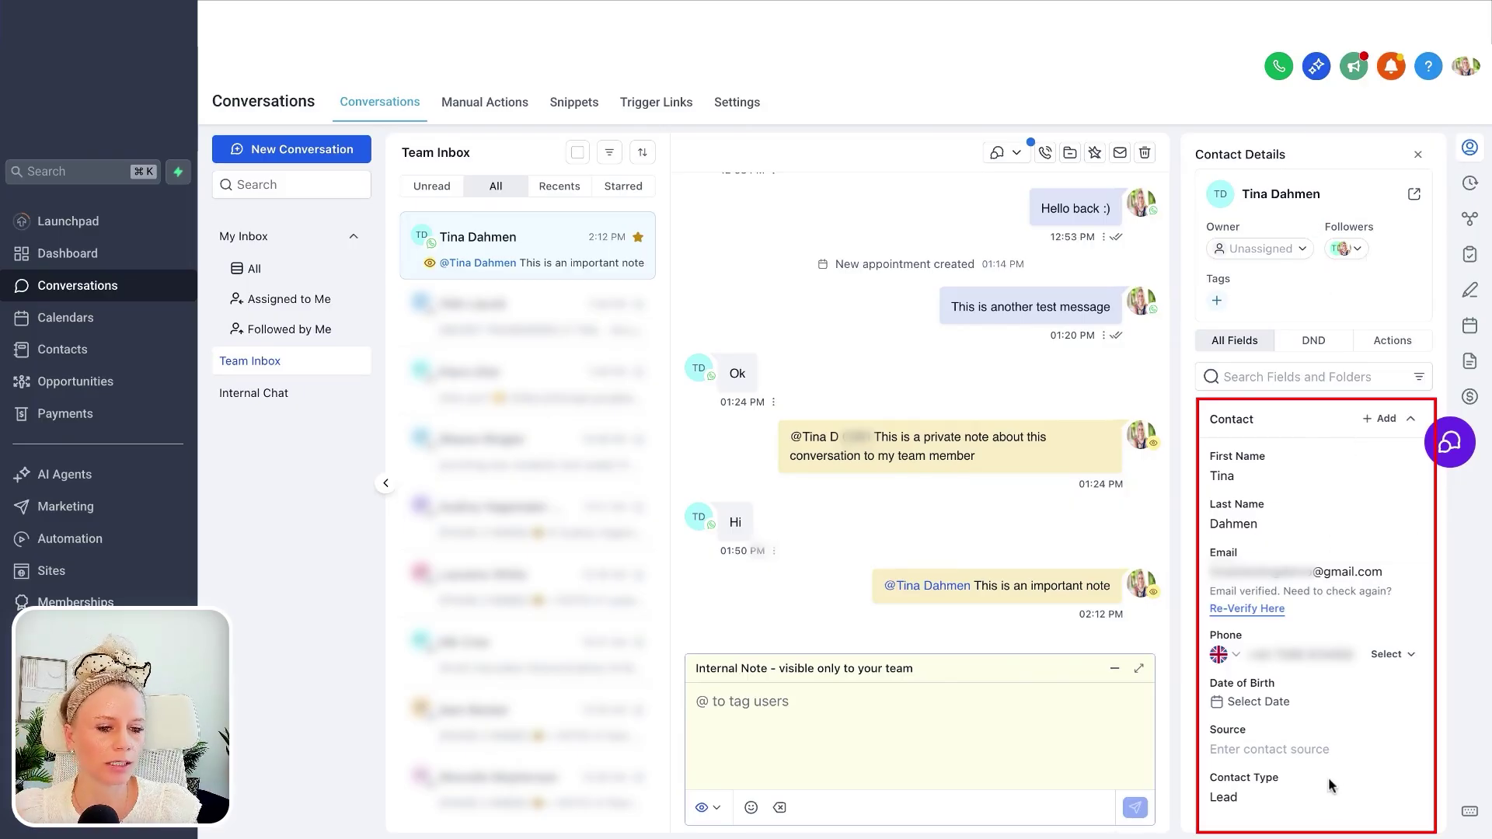
scroll(1325, 778, "down", 7)
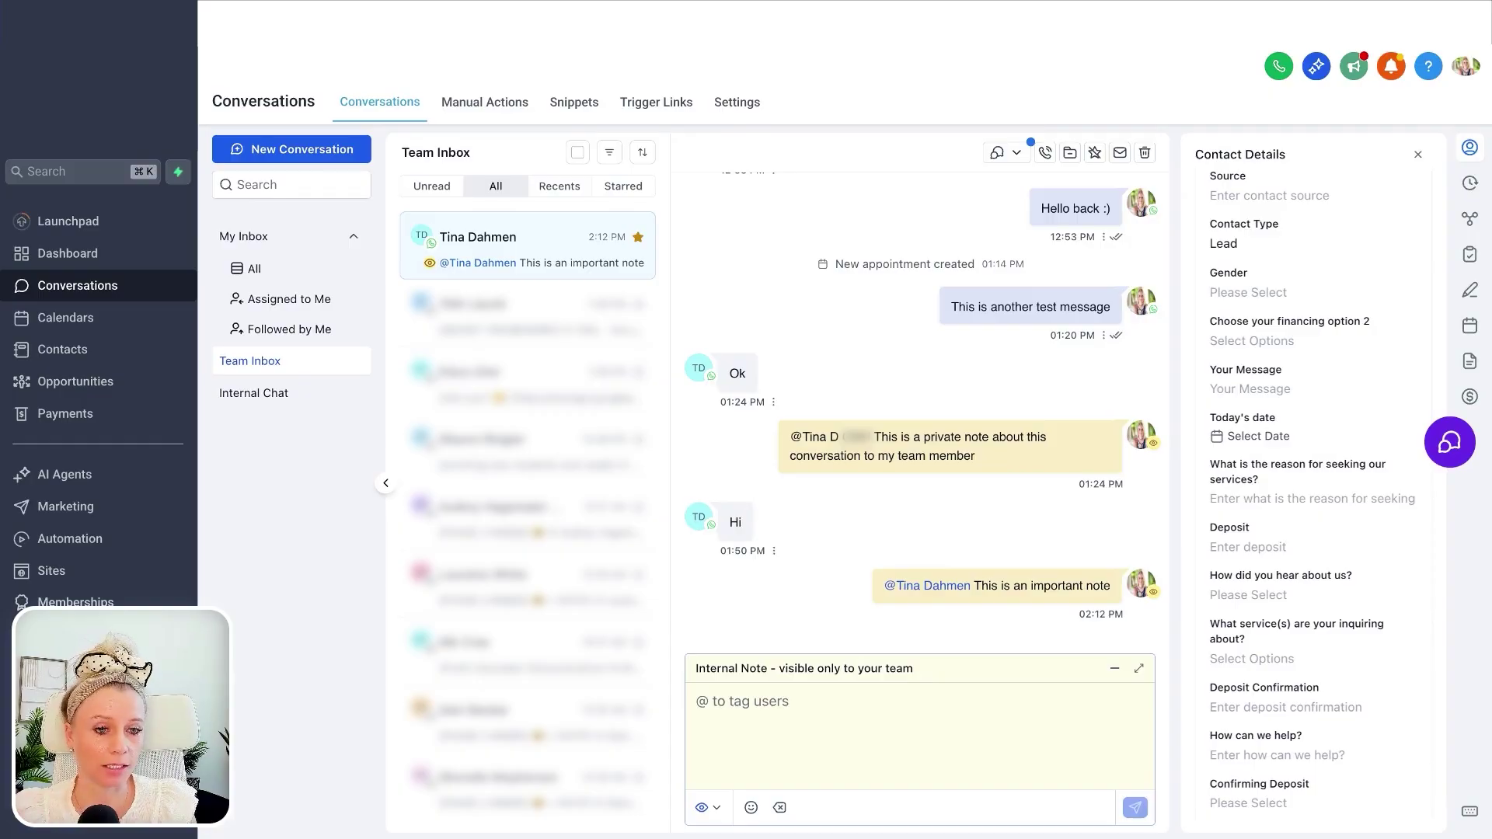
- Add the 110challenges tag to the open contact
scroll(1199, 706, "up", 7)
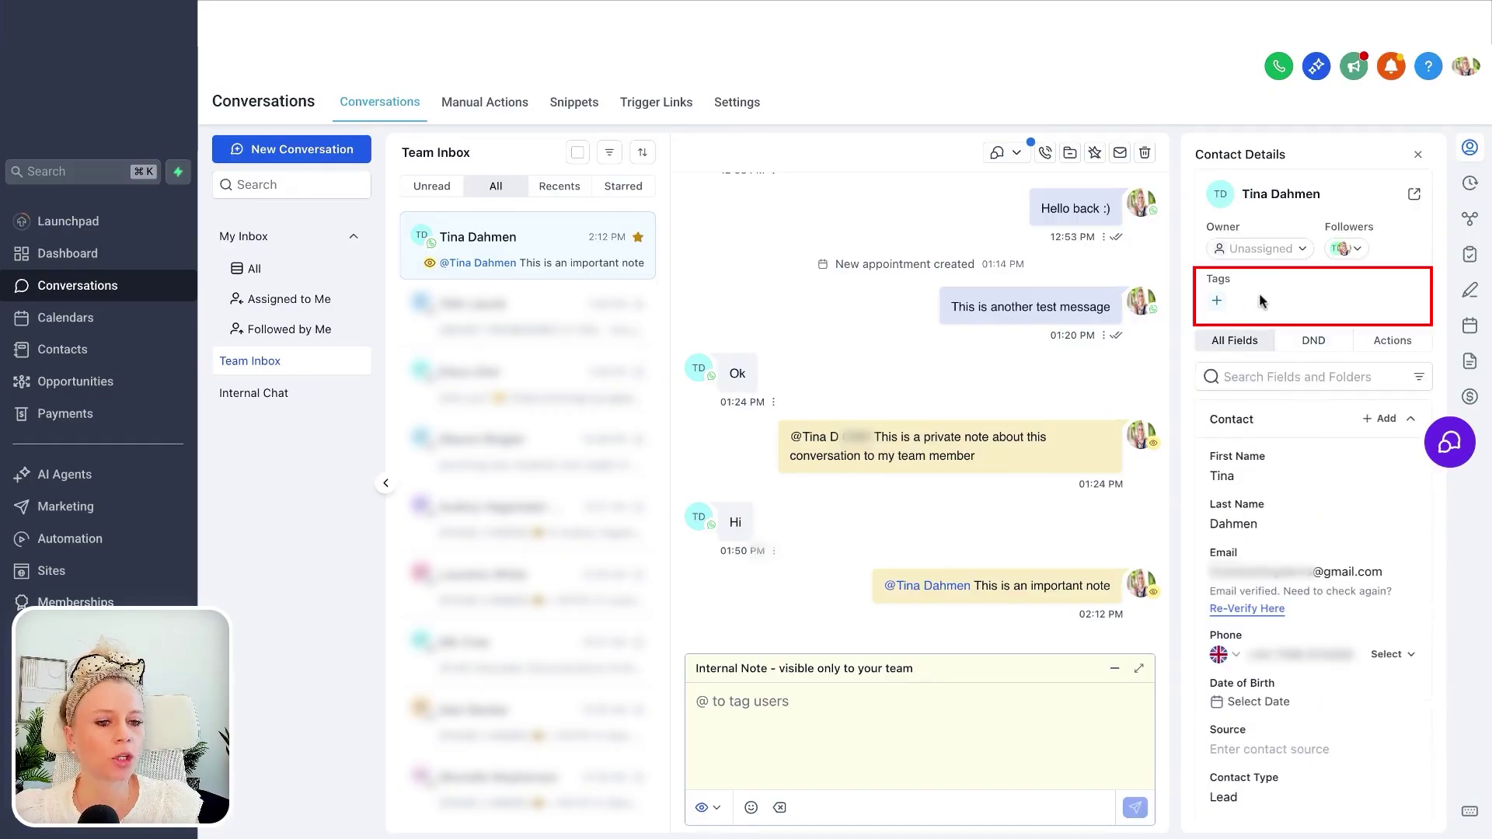
left_click(1217, 302)
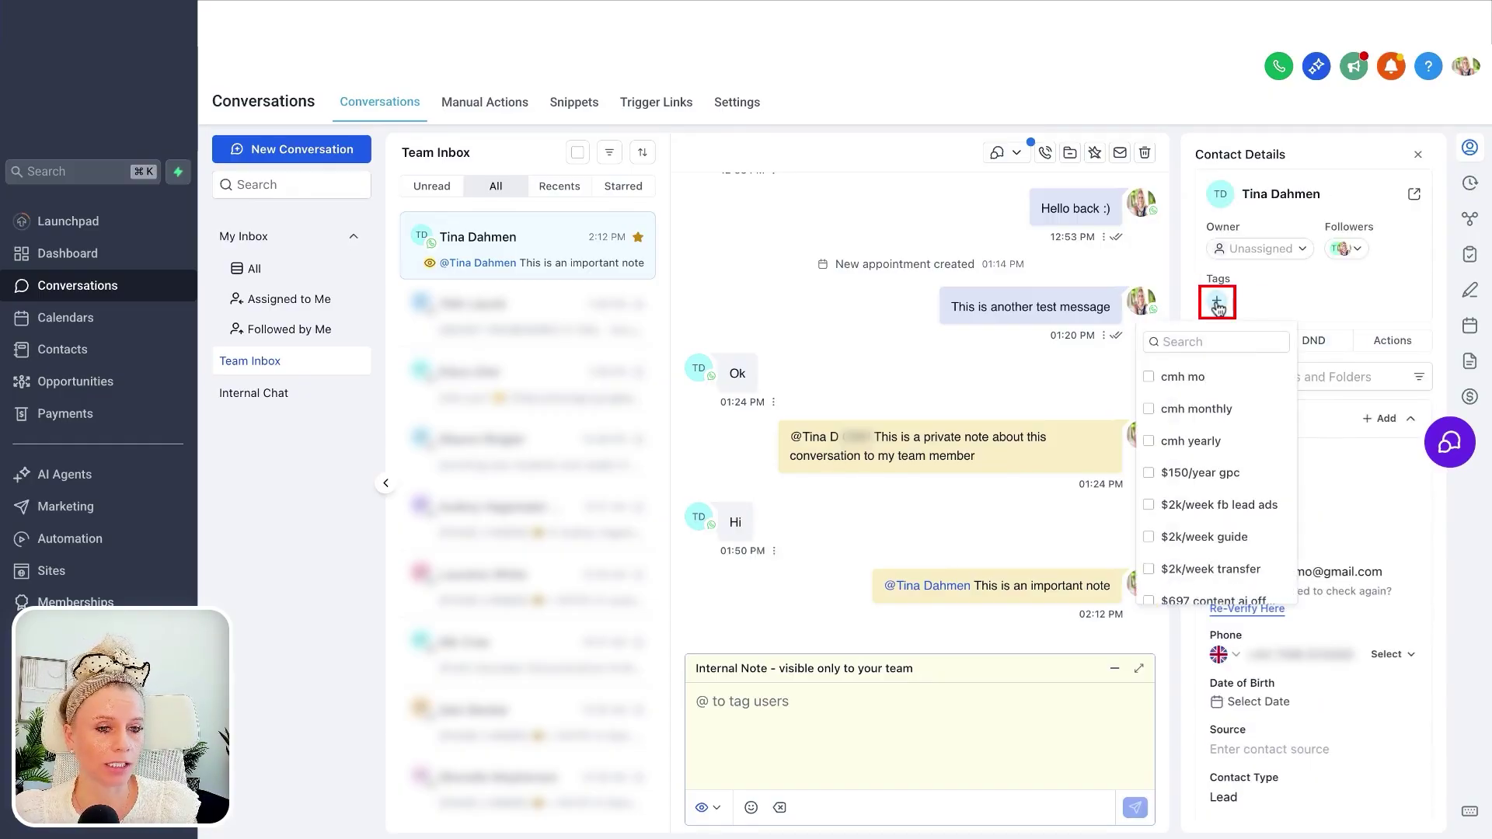
scroll(1201, 365, "down", 3)
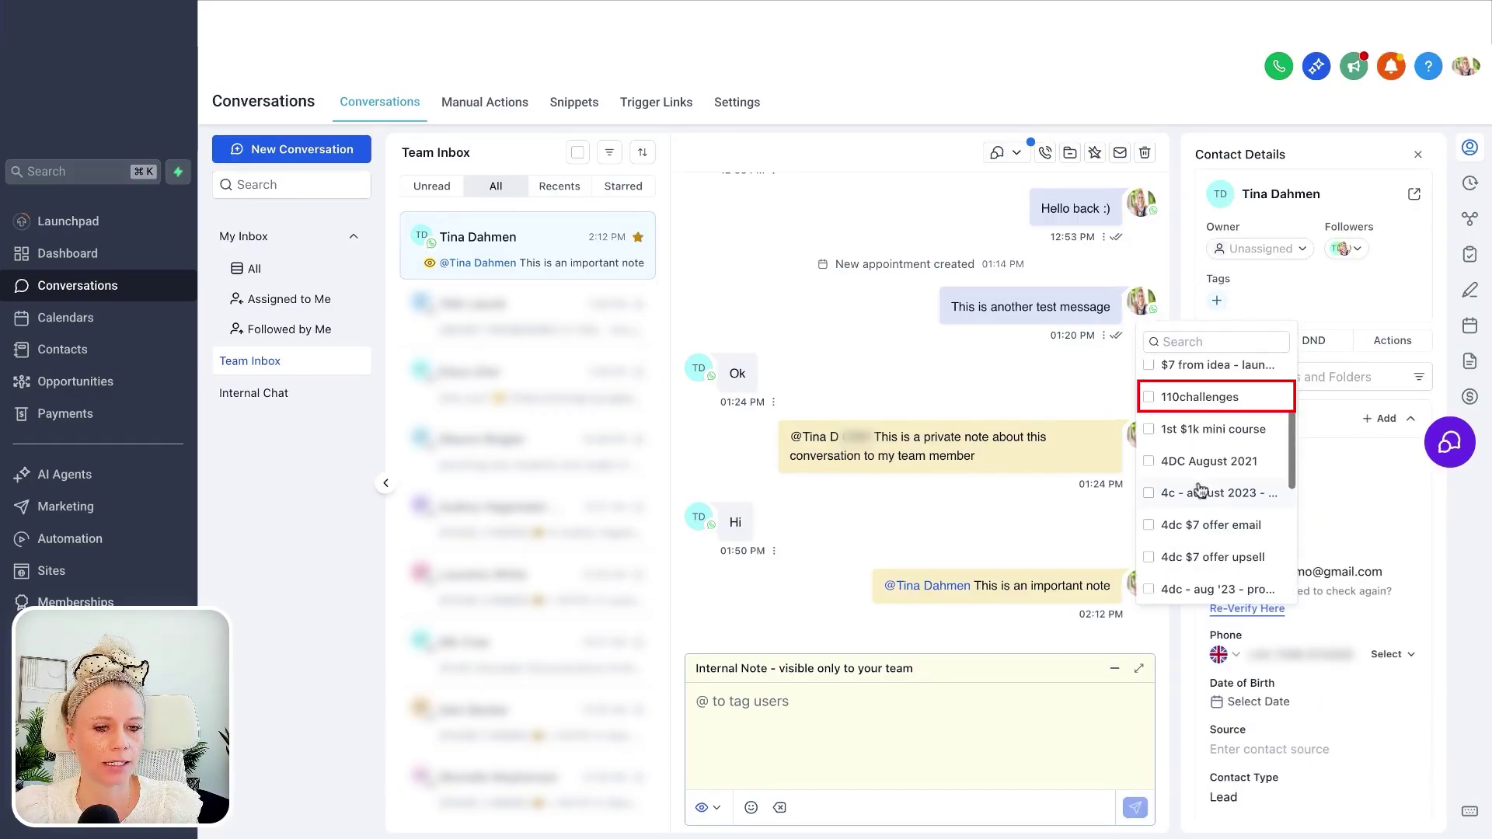
left_click(1151, 398)
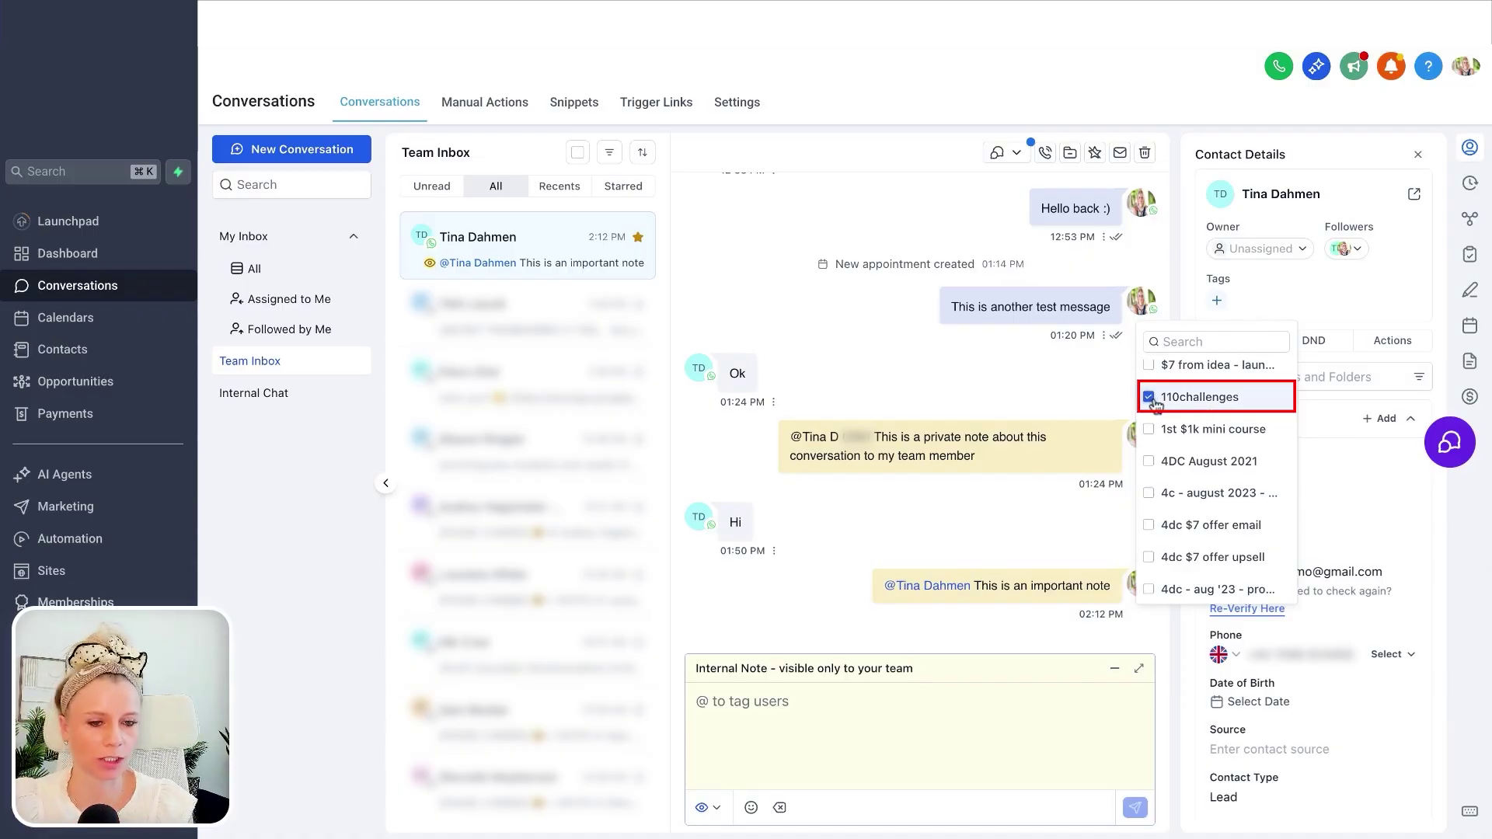
left_click(1324, 303)
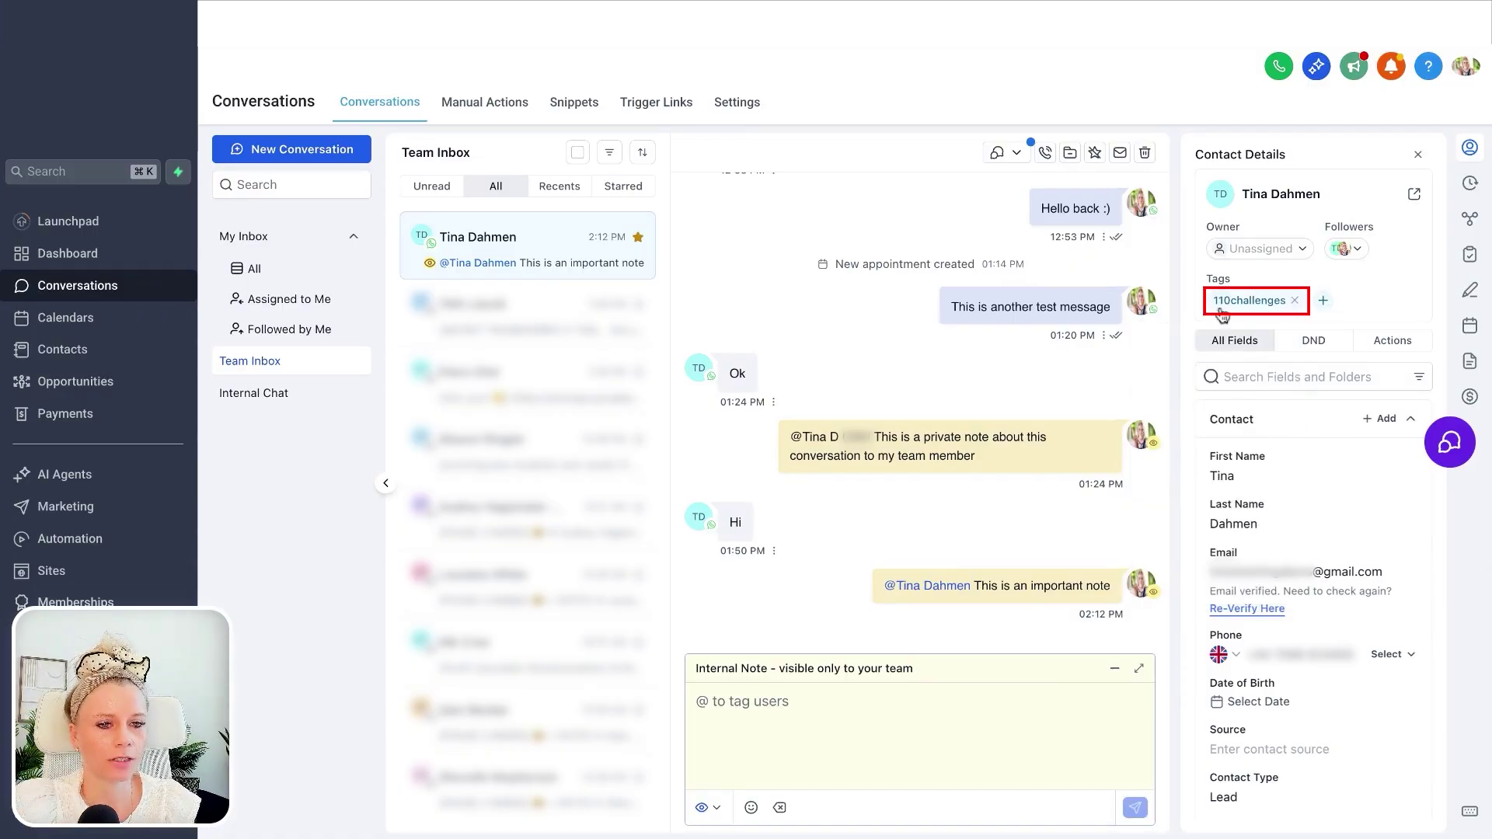
- Look through the contact's DND channels, workflows, and Client Portal offers and community groups
left_click(1313, 344)
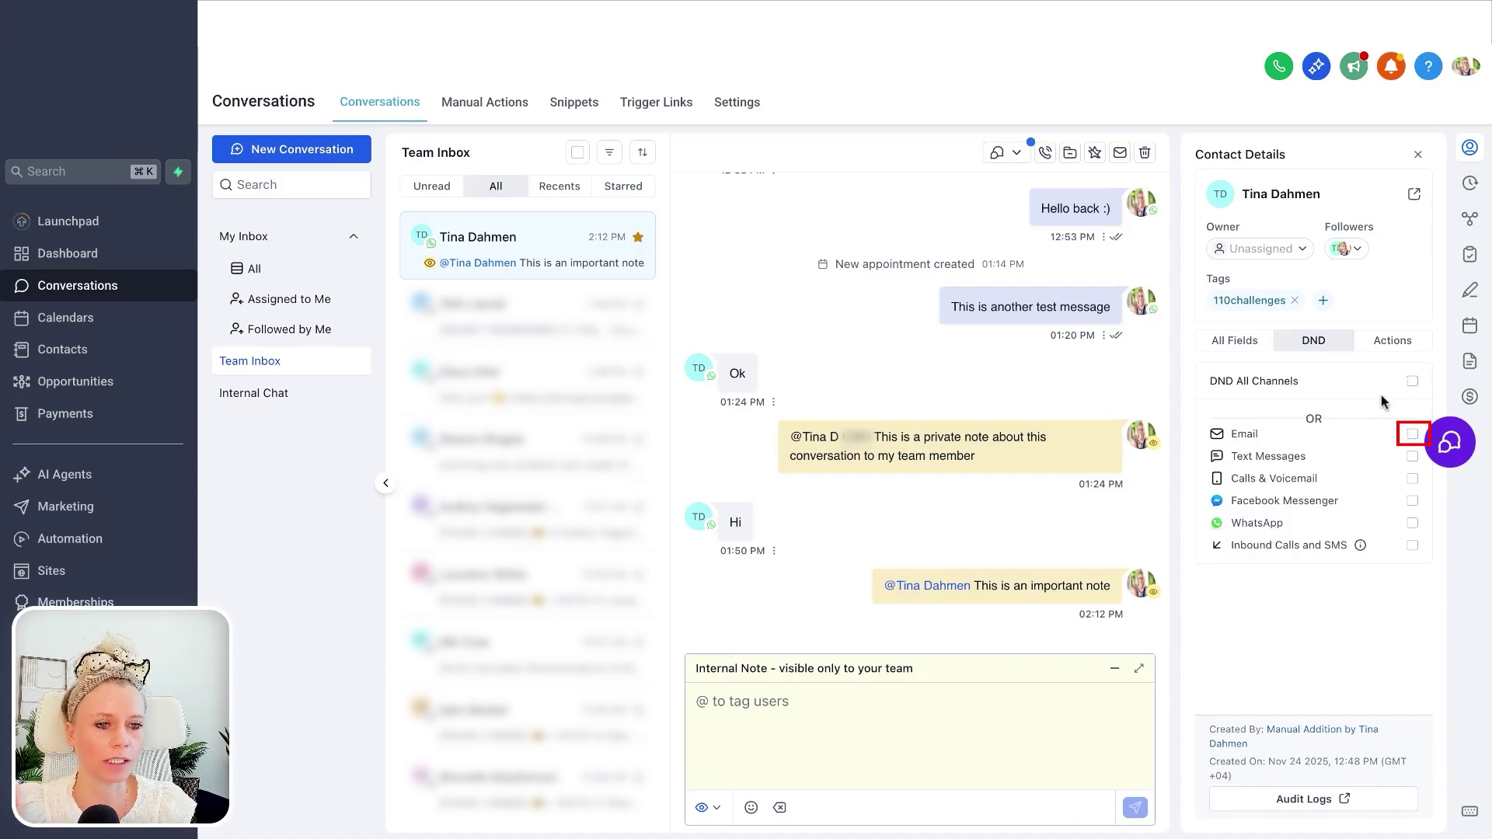
left_click(1390, 345)
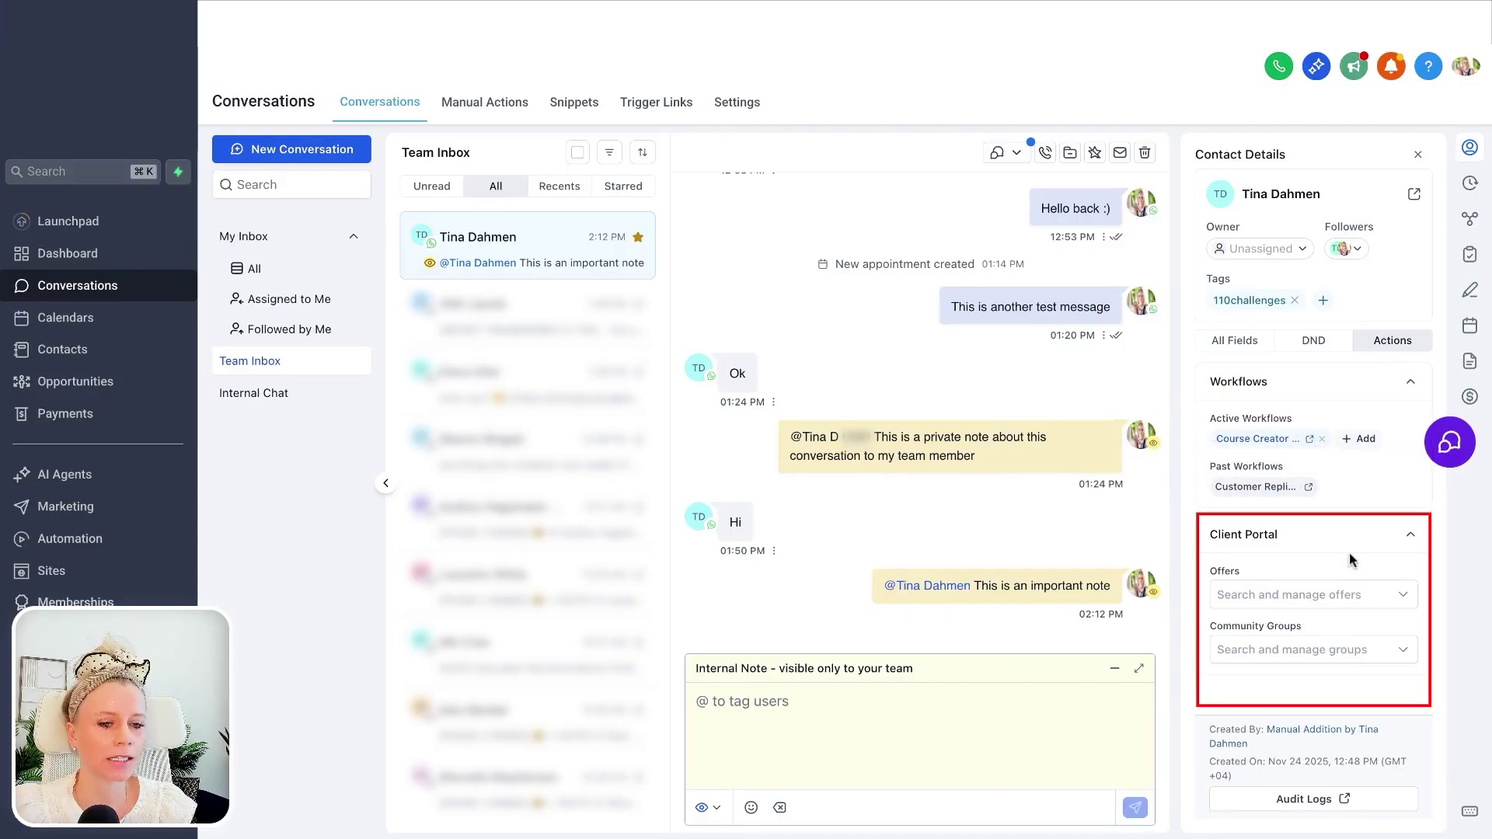
left_click(1405, 600)
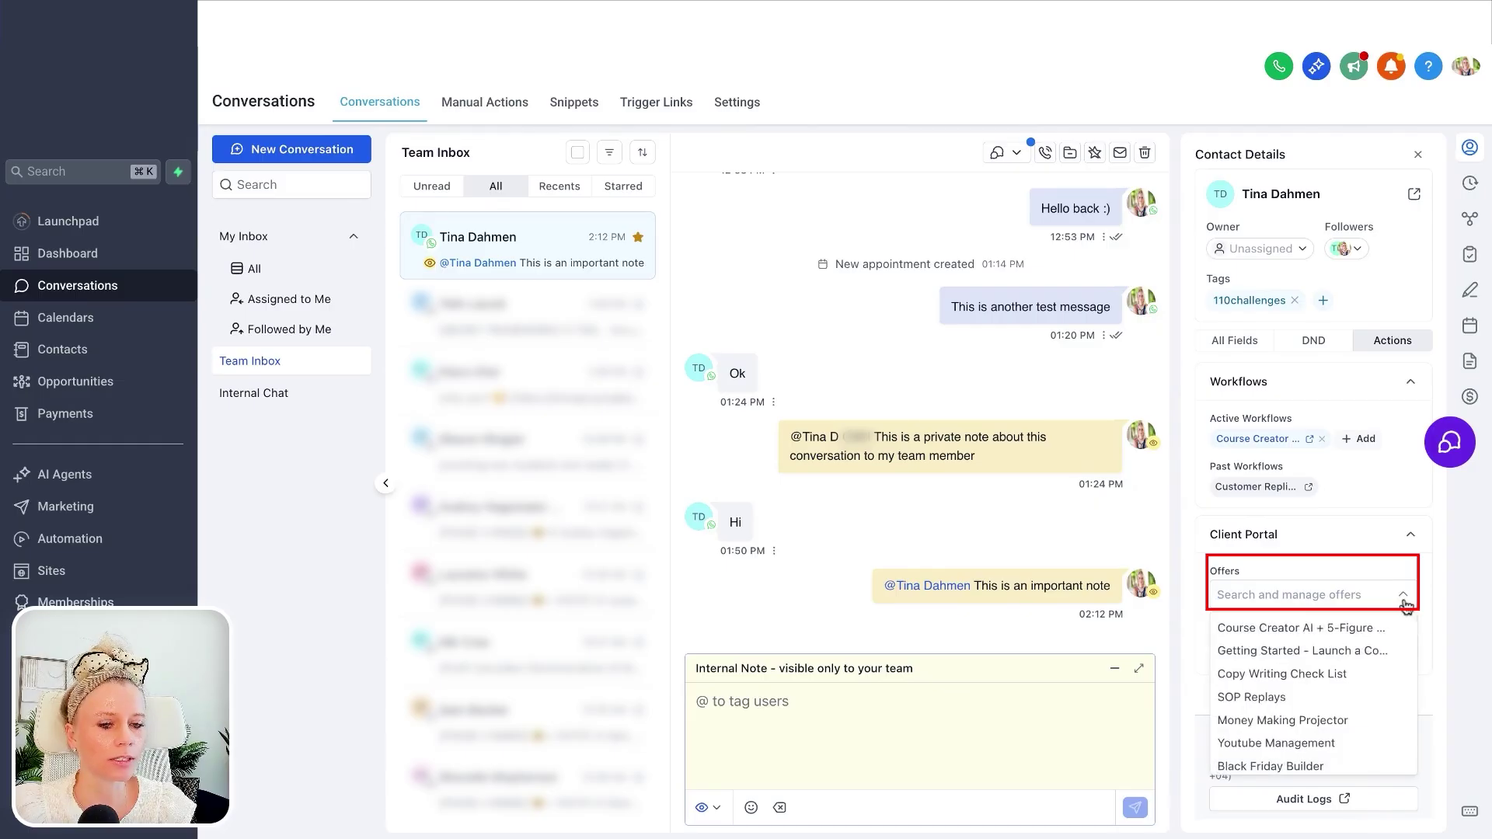
left_click(1330, 567)
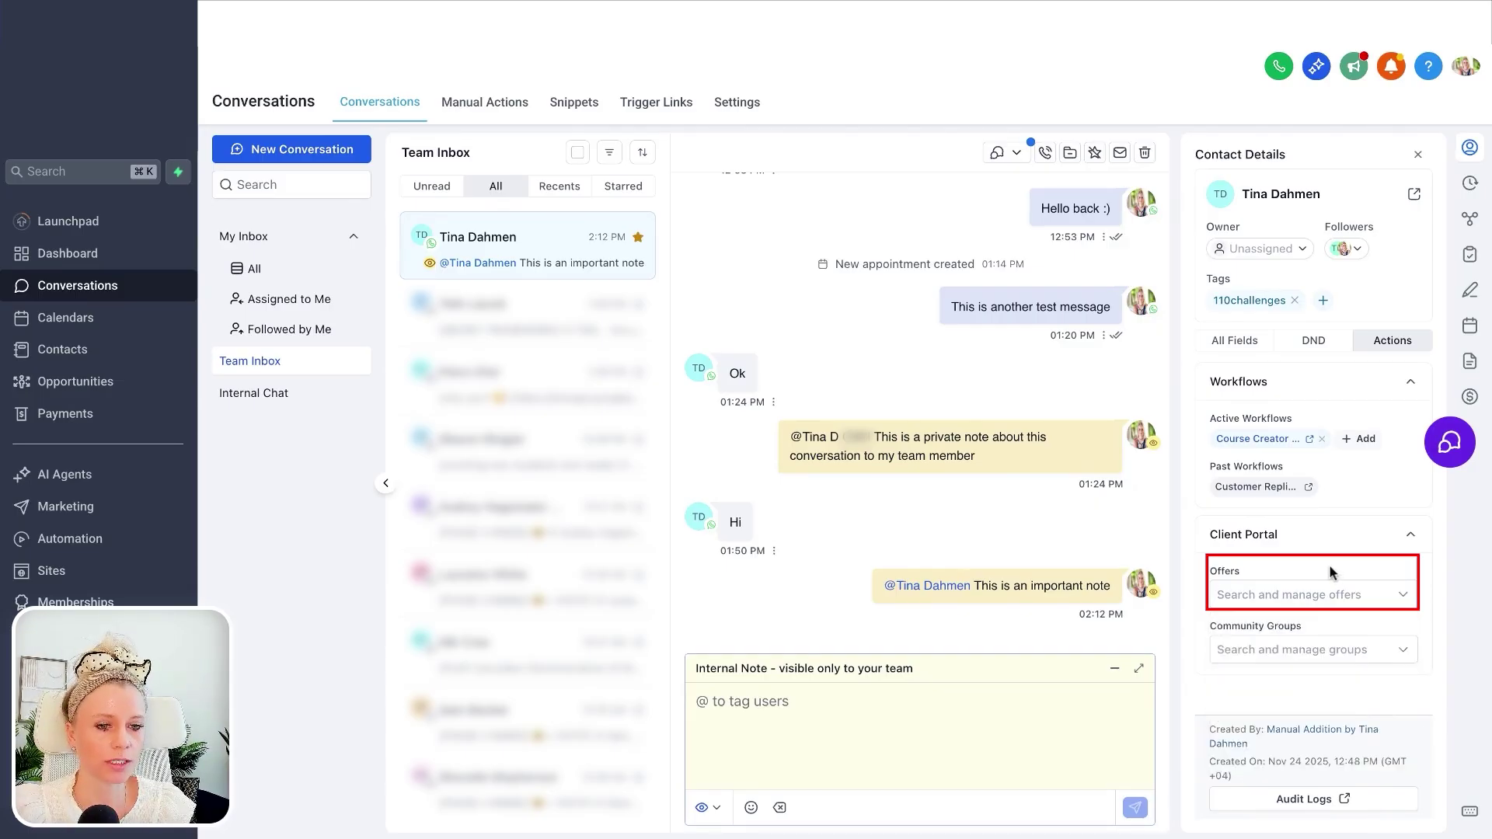
left_click(1298, 652)
left_click(1430, 696)
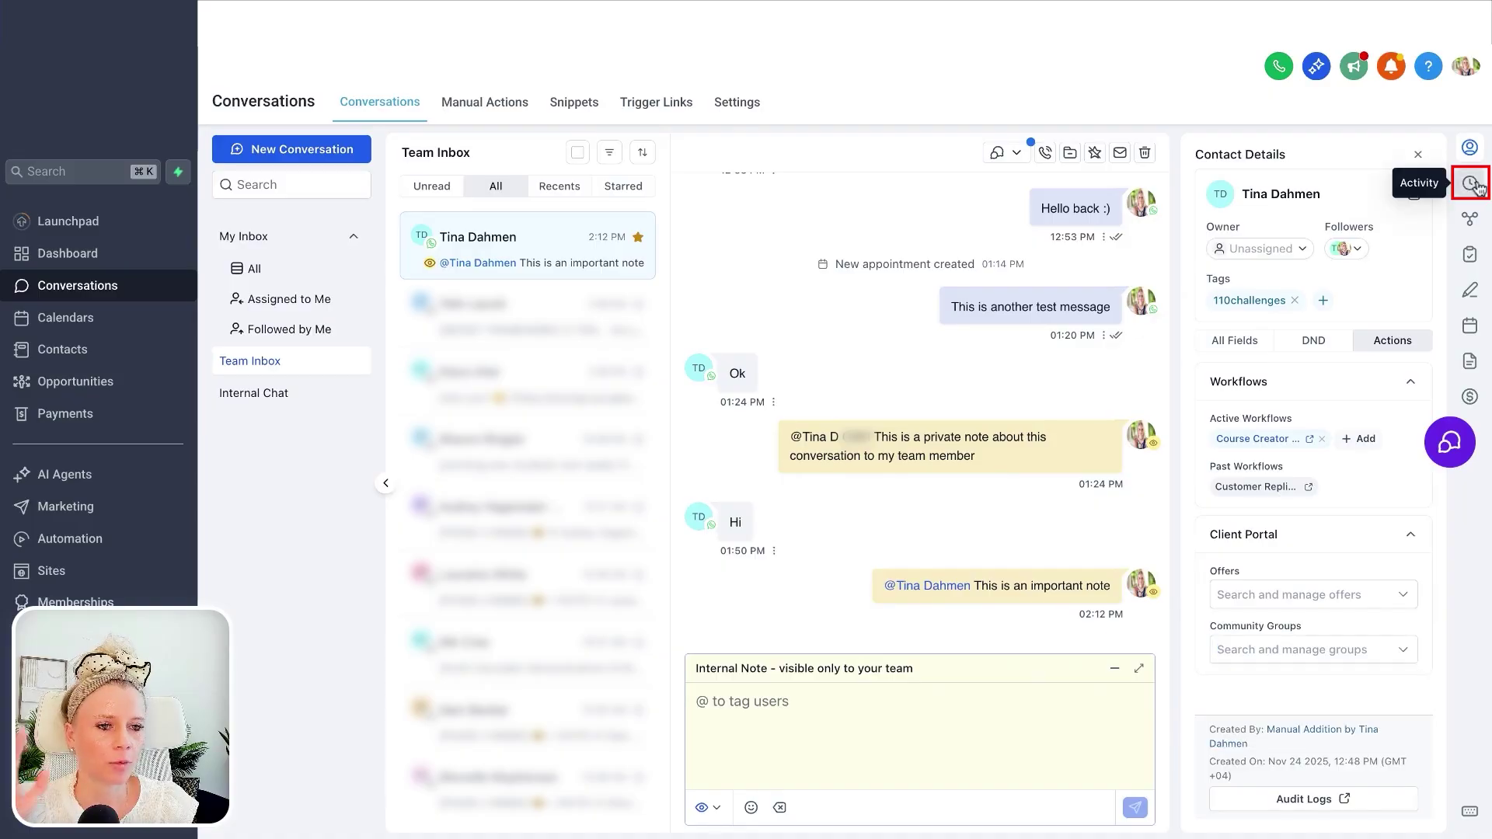
- Review the activity history of the first two contacts in the inbox and the second one's associated contacts, opportunities and companies
left_click(1476, 185)
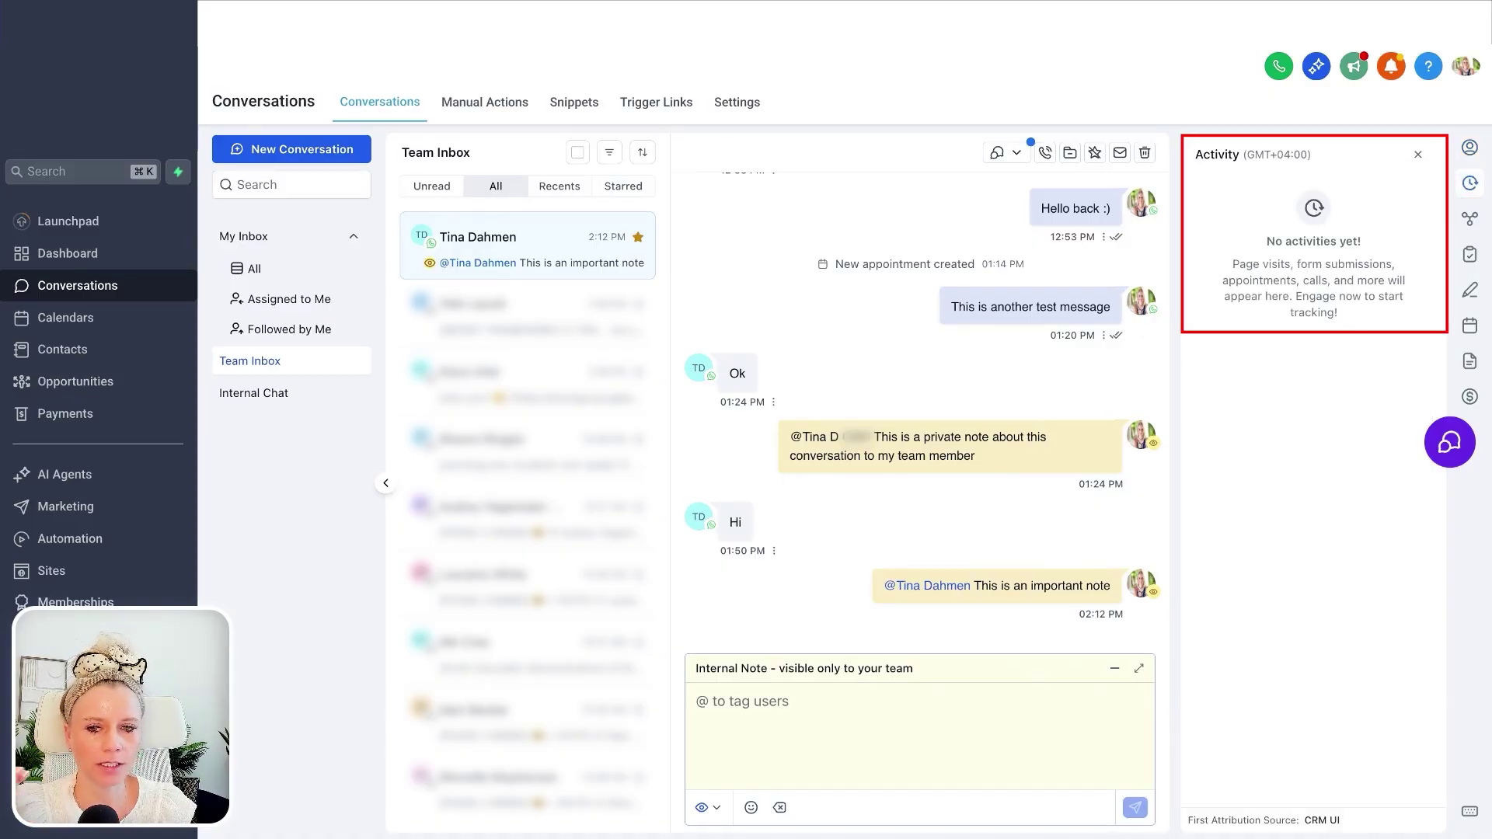
left_click(515, 323)
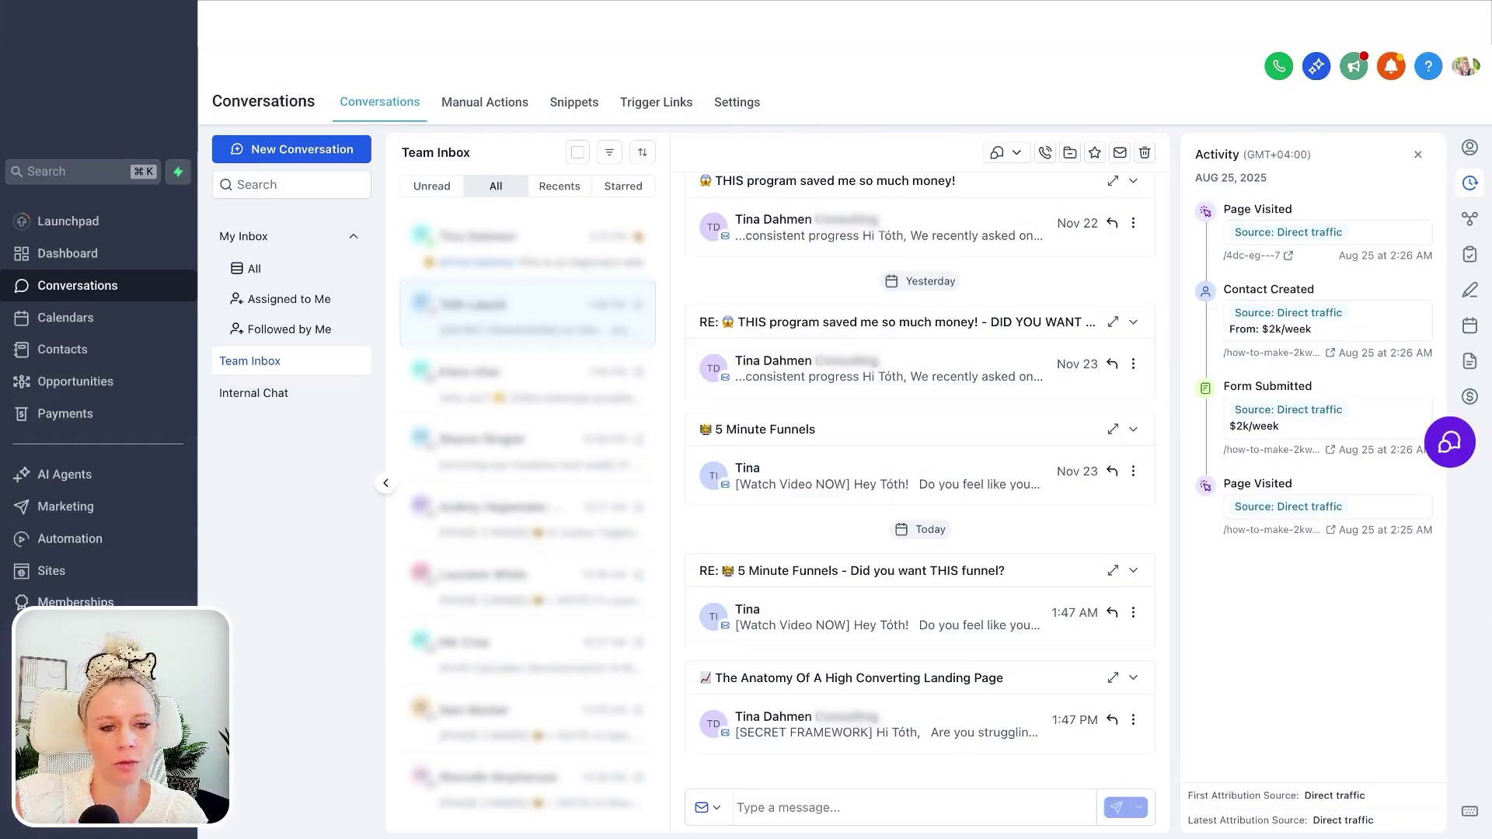
left_click(1471, 221)
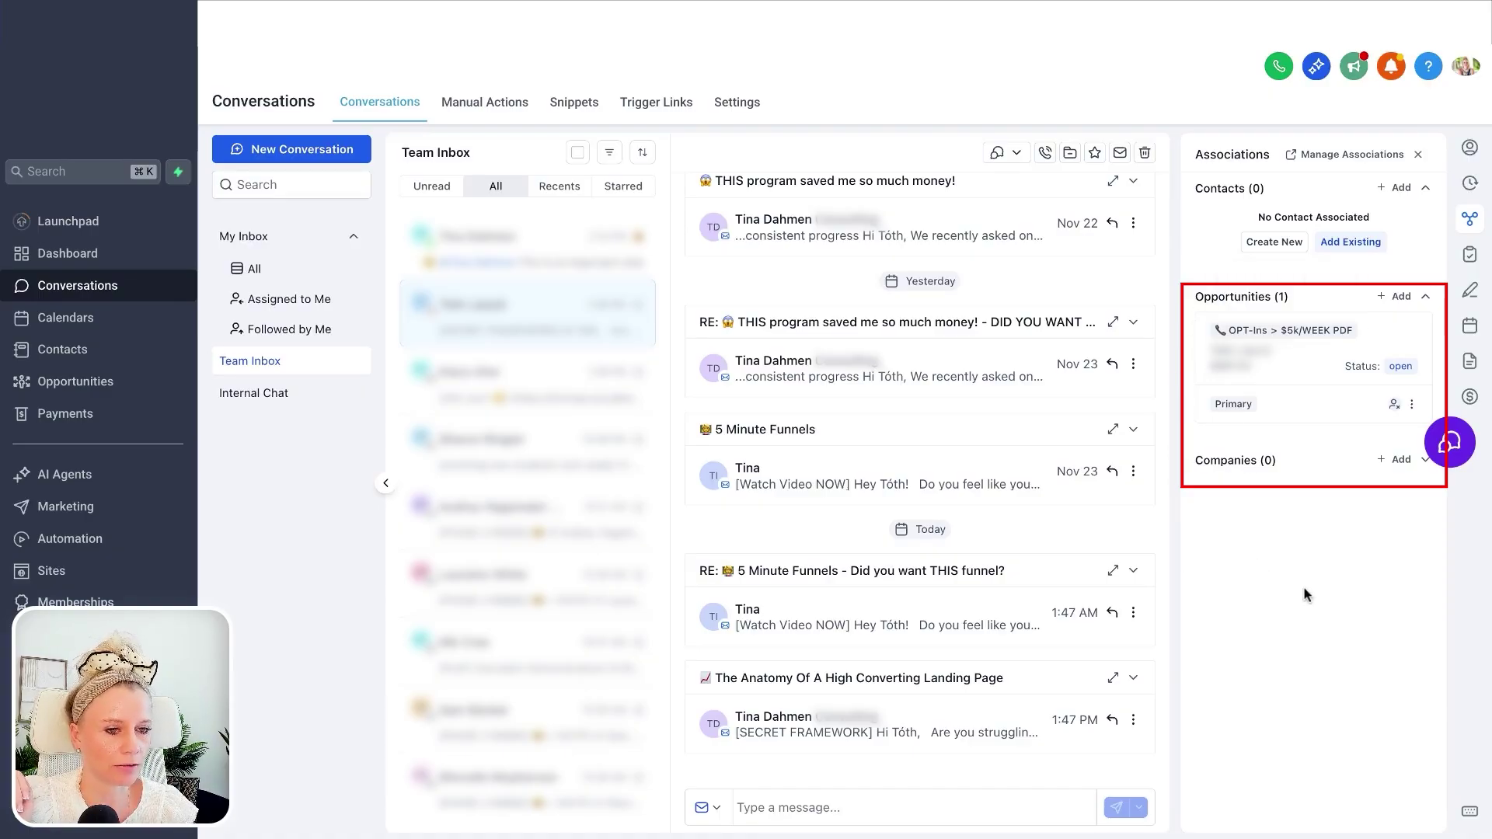
left_click(1424, 460)
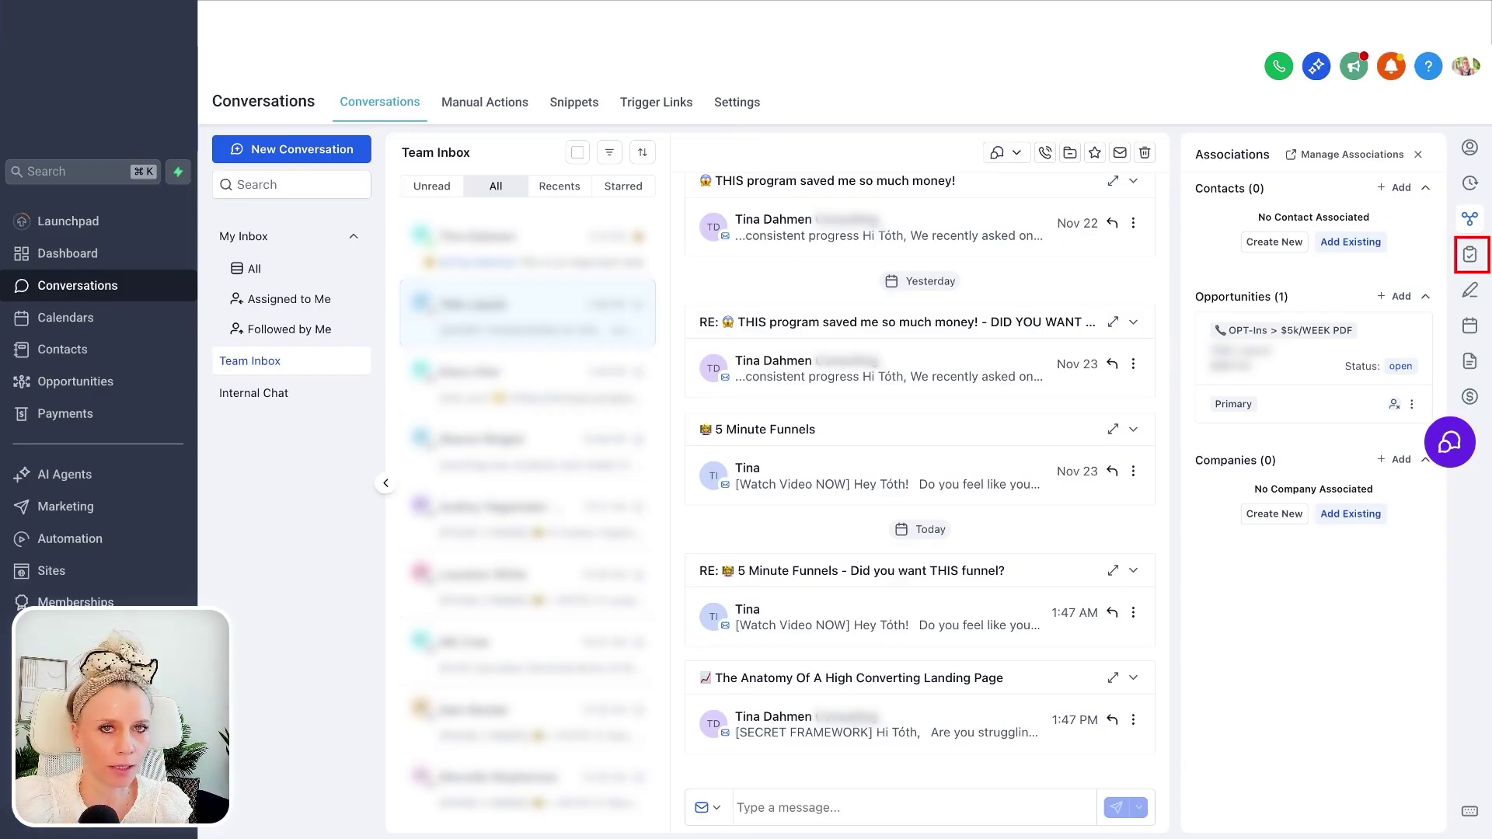
- Review the contact's tasks, including the edit and delete options of the existing task and the sorting and filter options
left_click(1476, 255)
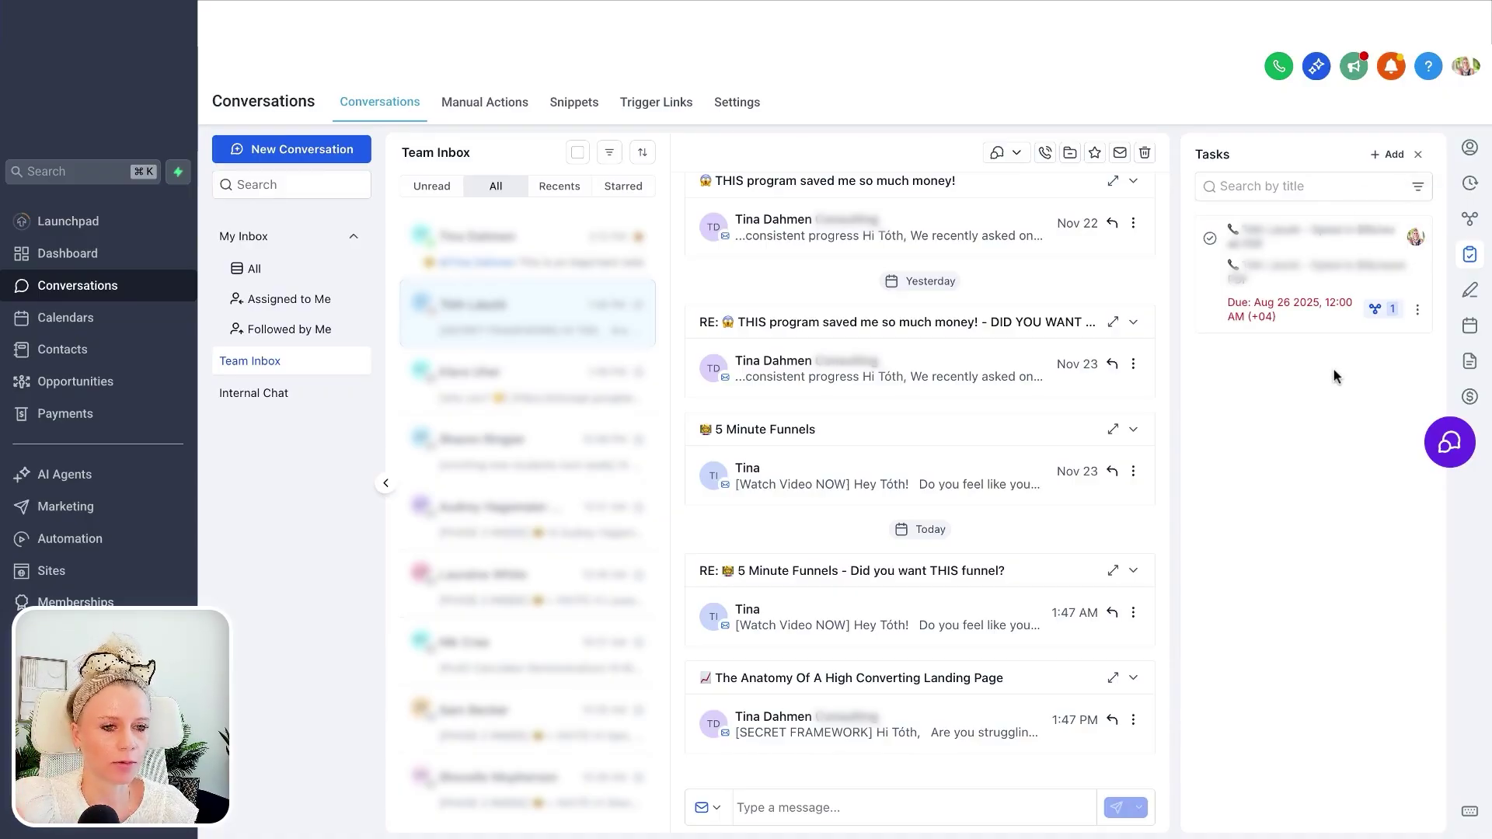
left_click(1421, 314)
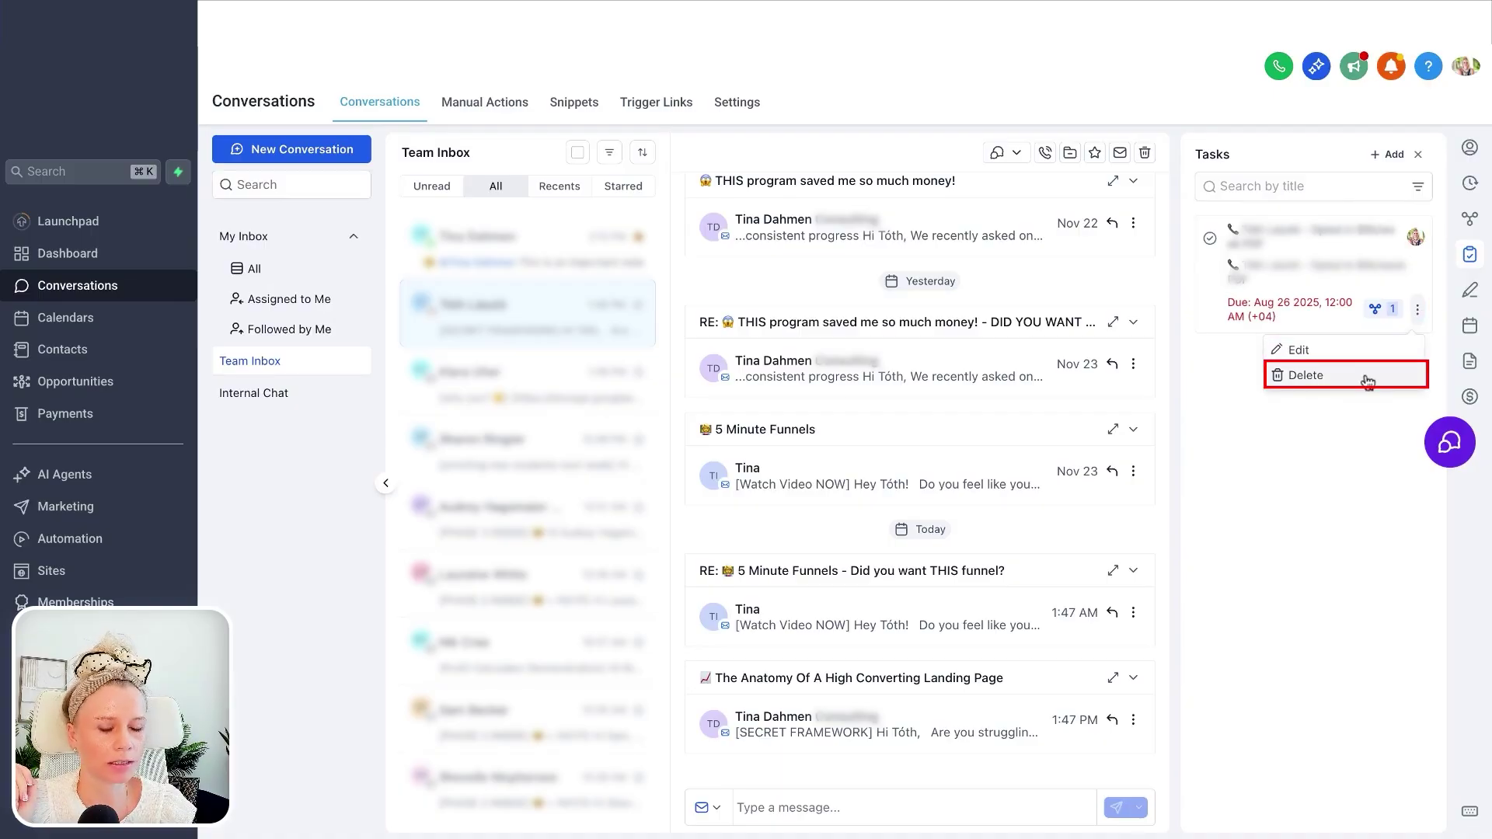
left_click(1349, 396)
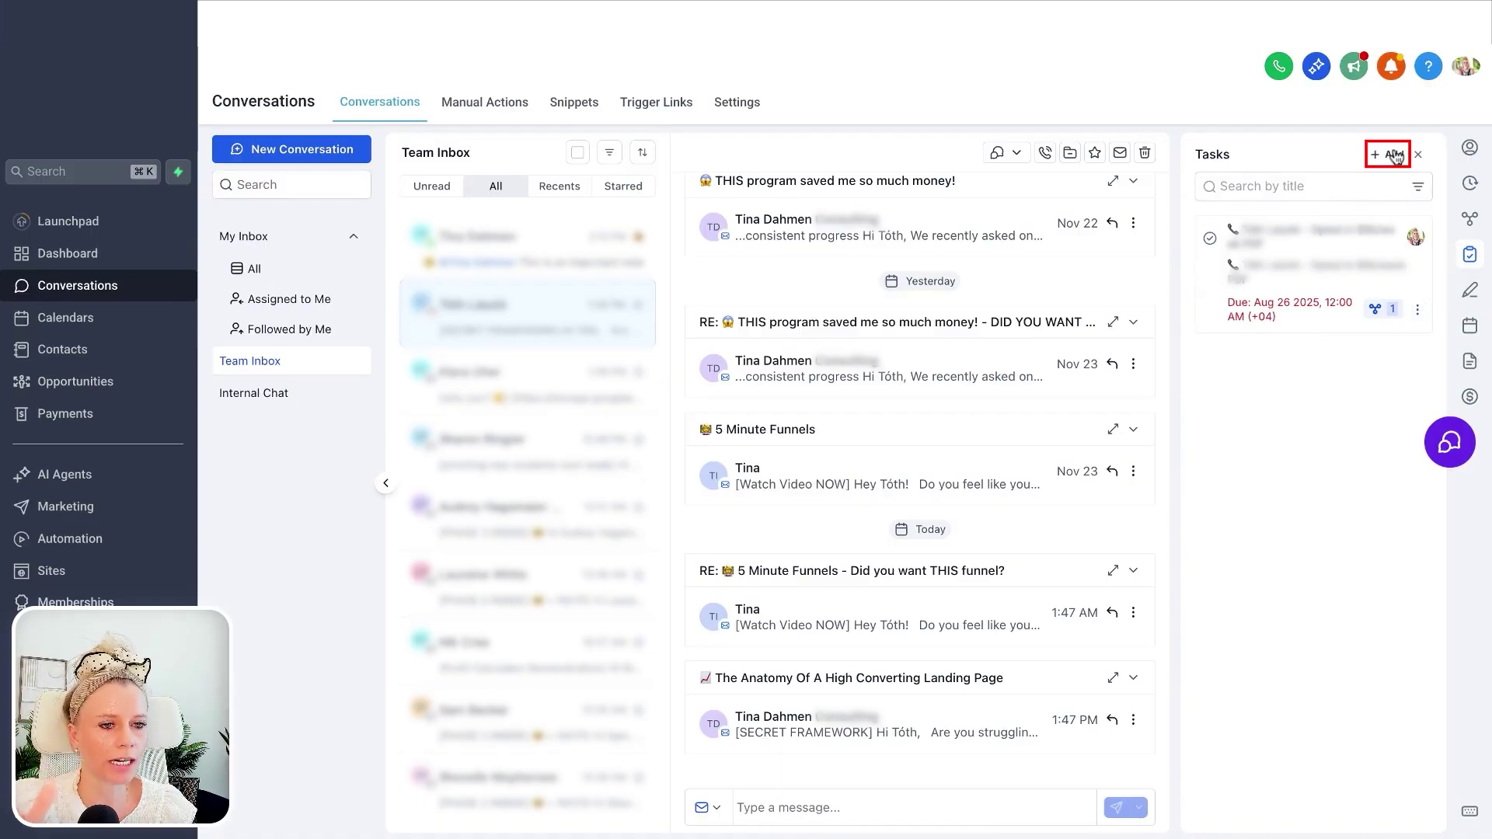
left_click(1418, 186)
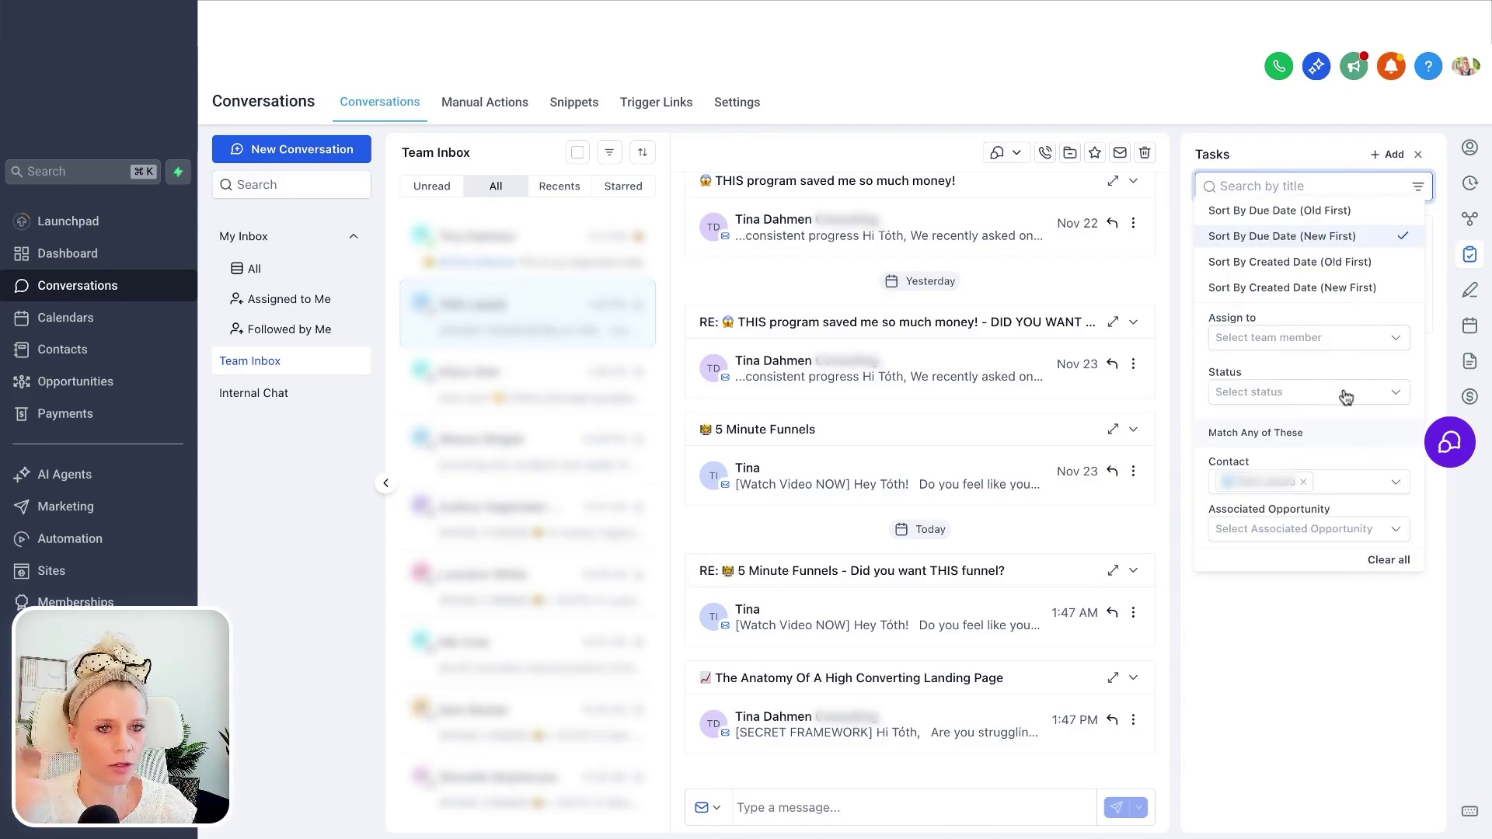
- Add a note reading "This is a note" to the contact and save it
left_click(1469, 291)
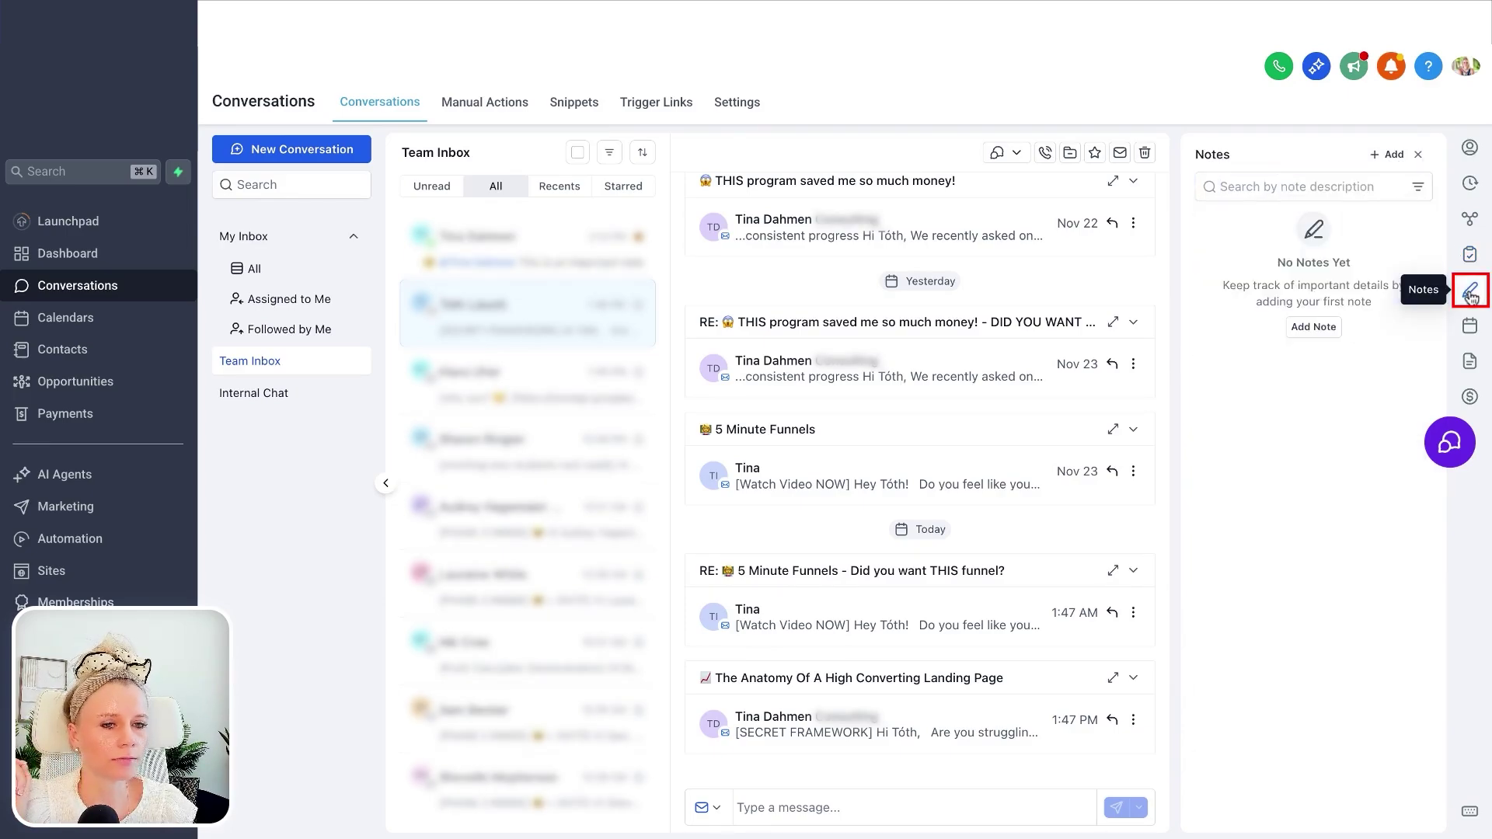
left_click(1313, 328)
type("This is a note")
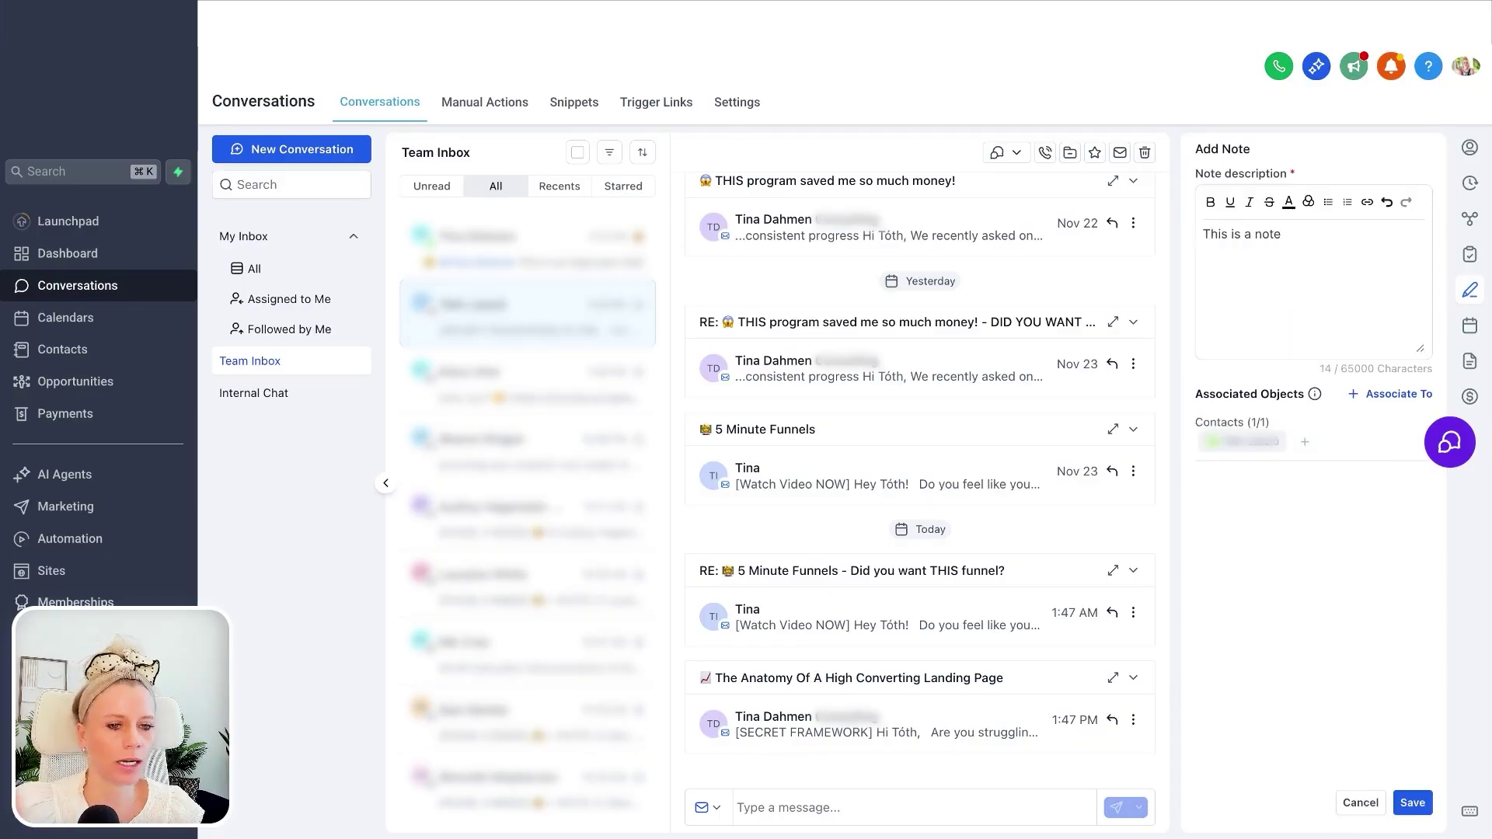
left_click(1412, 804)
- View the first inbox contact's upcoming and past appointments, and return to the upcoming ones
left_click(1470, 326)
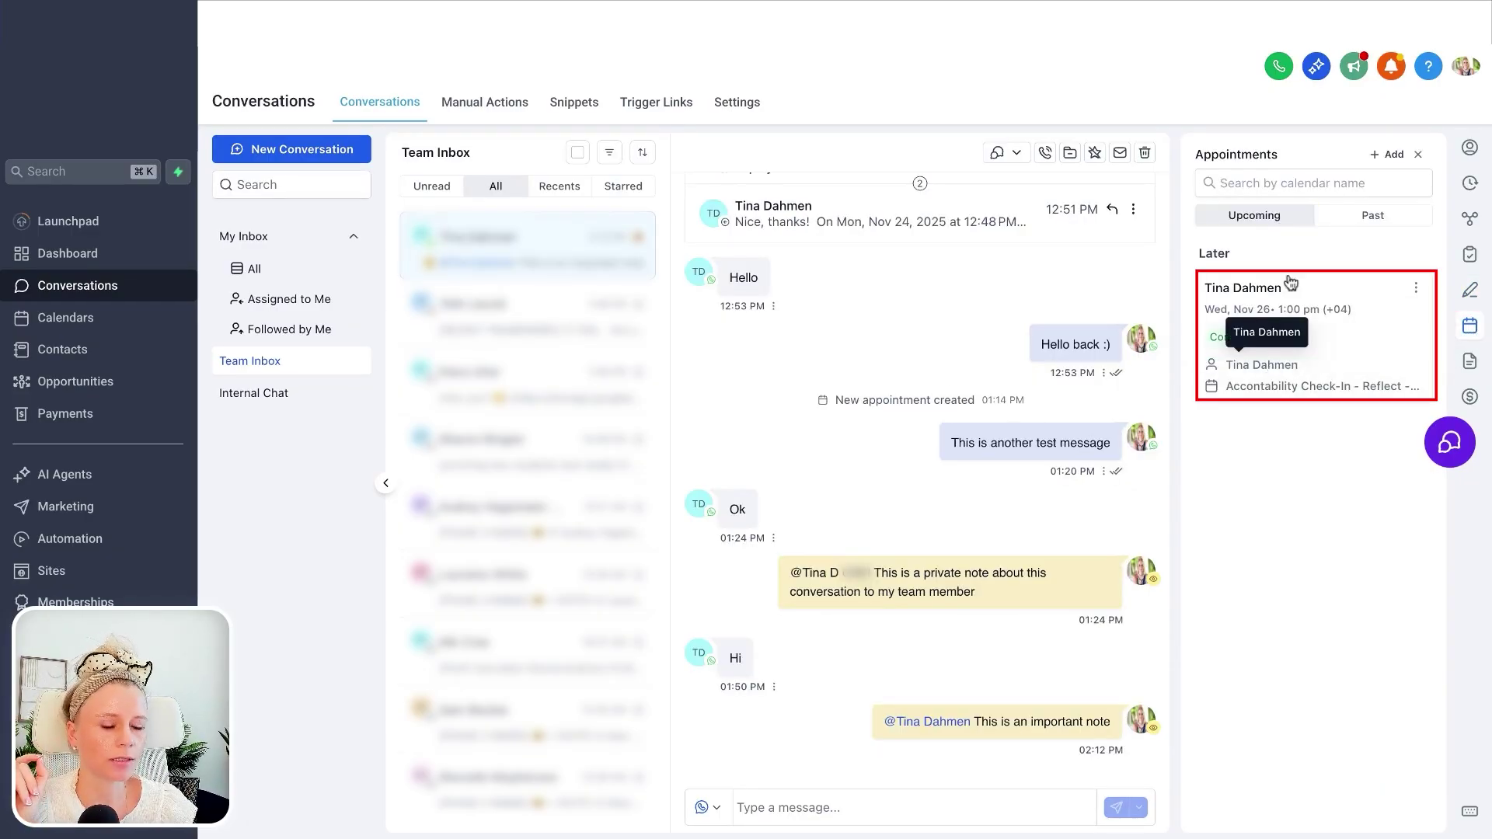
left_click(1376, 221)
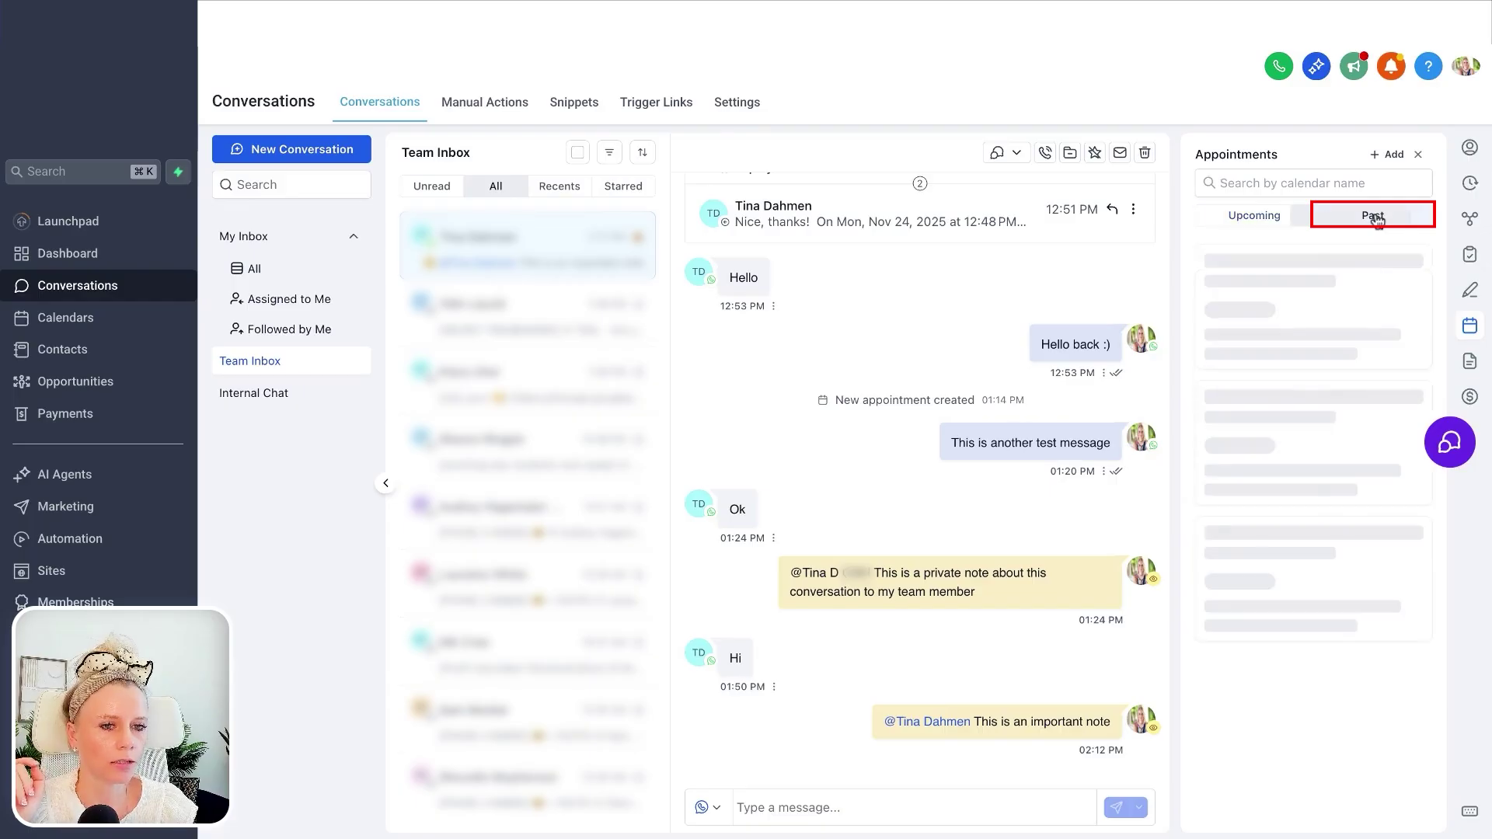
left_click(1292, 216)
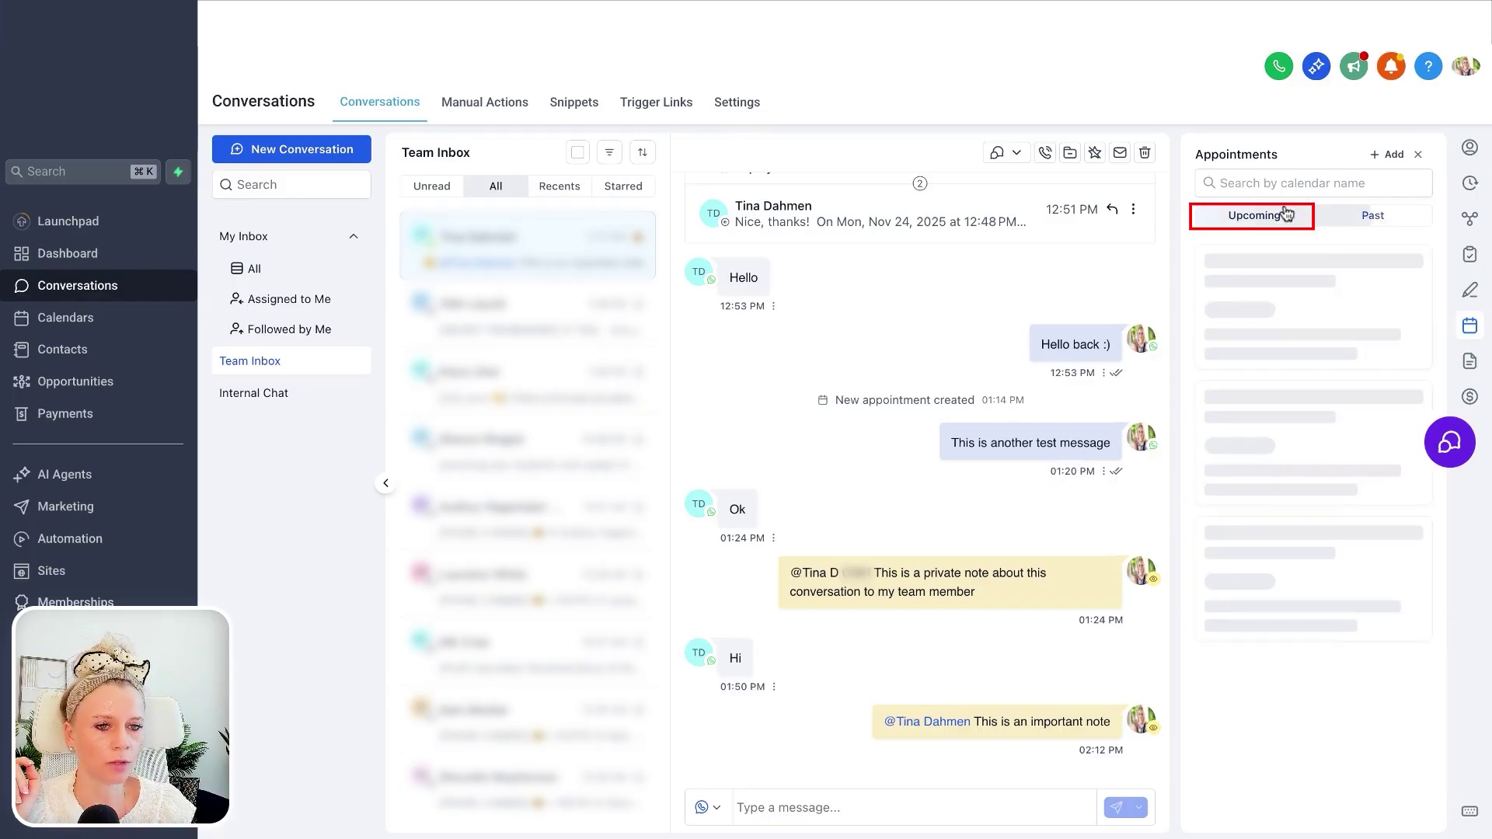
- Book a Confirmed appointment on the Personal Training Impulse Round Robin calendar for Tue, Nov 25th, 2025, 10:00 am - 10:30 am
left_click(1390, 154)
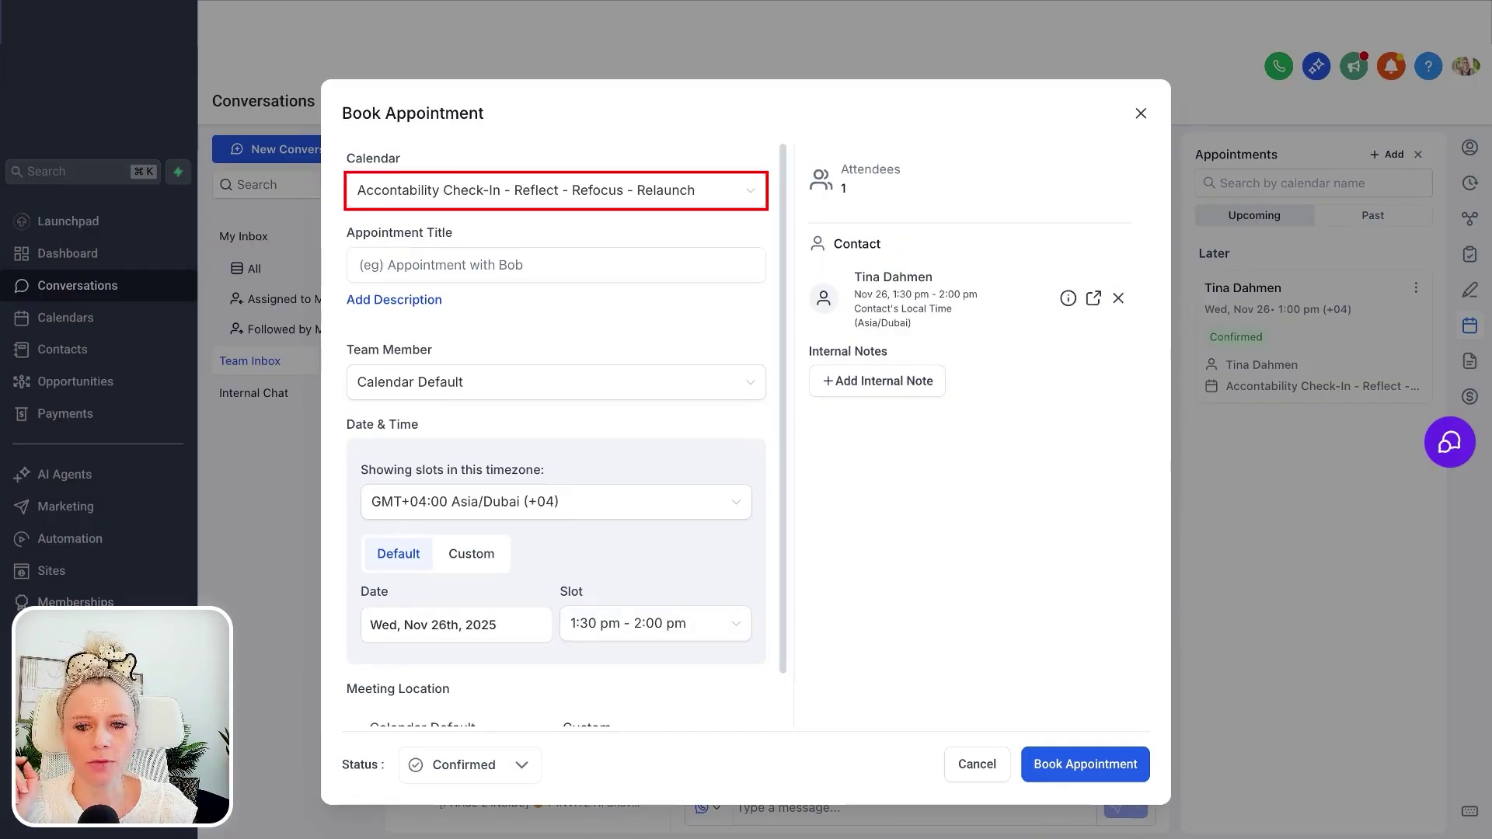
left_click(449, 194)
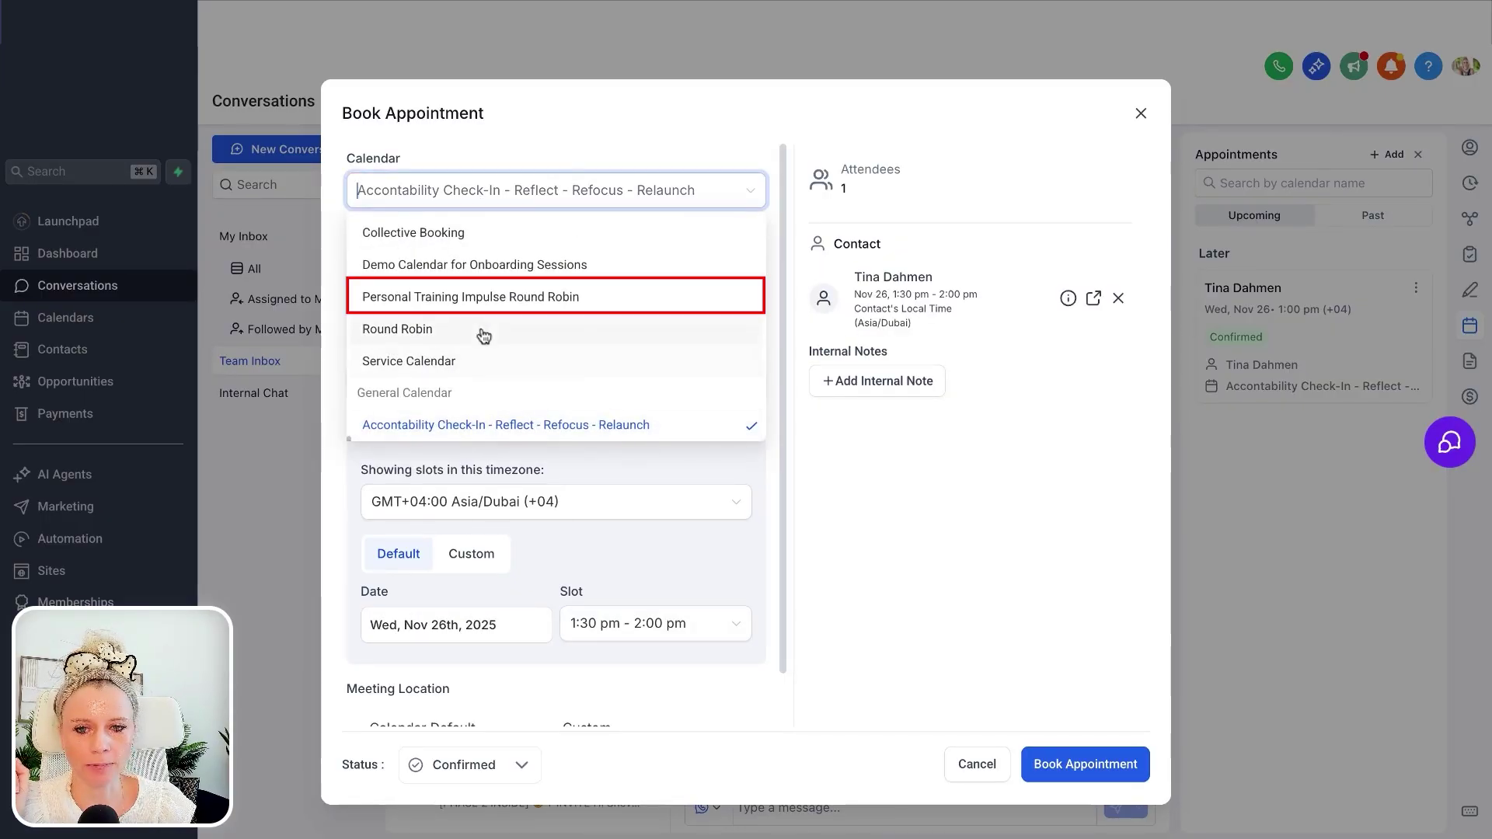
left_click(508, 307)
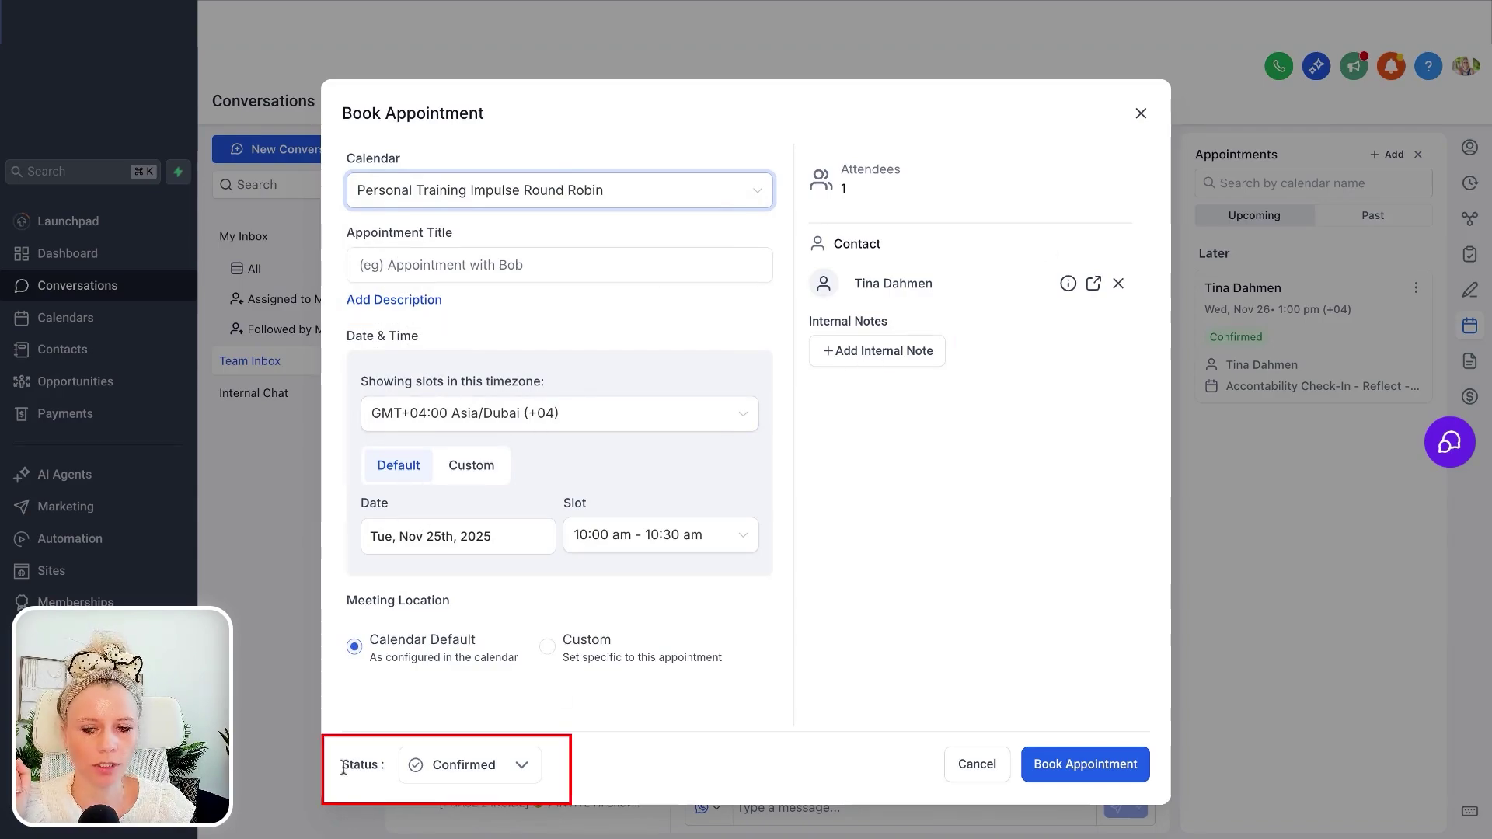
left_click(453, 775)
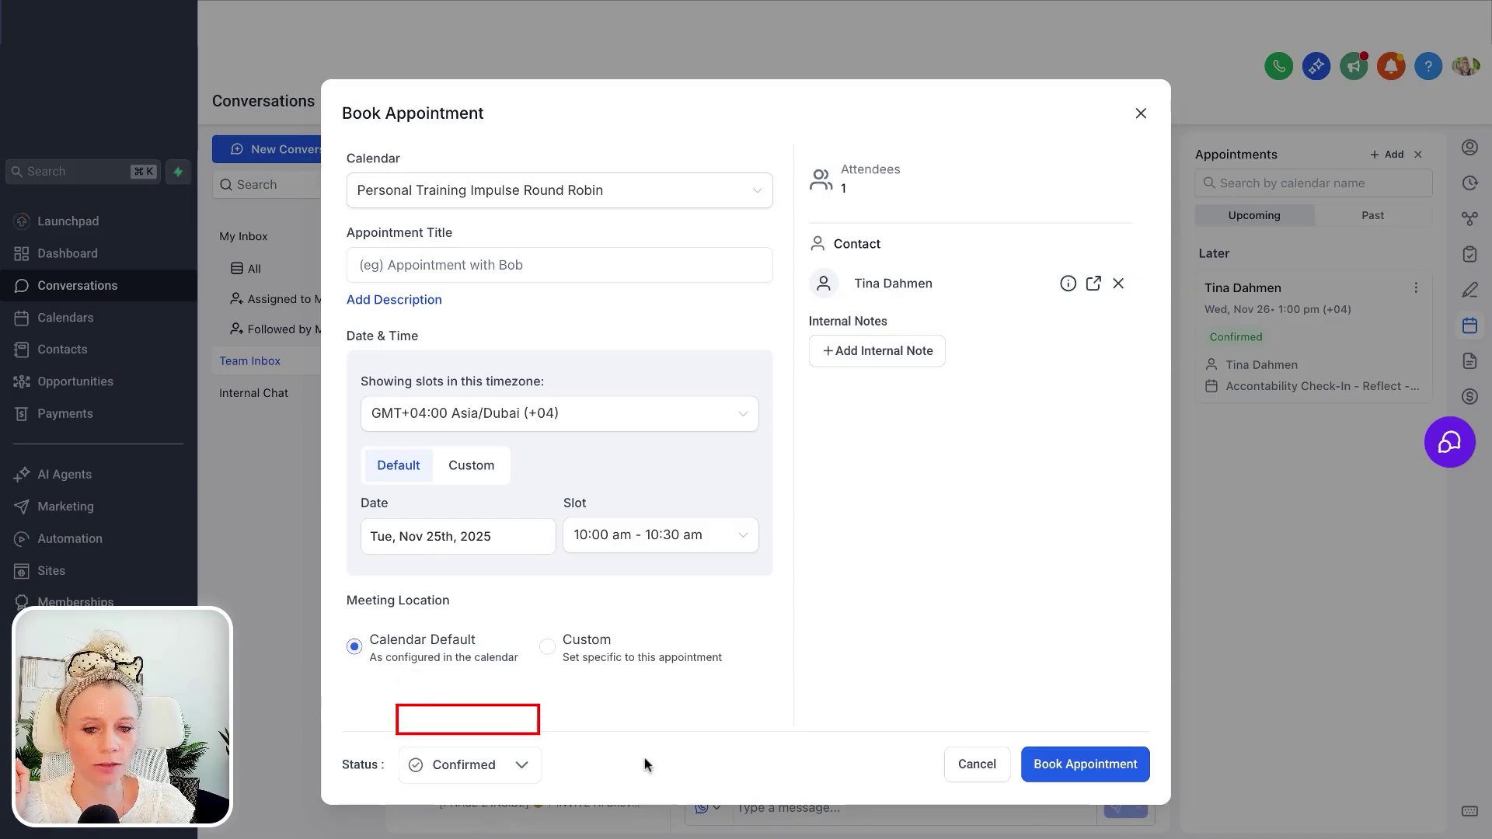
left_click(1032, 763)
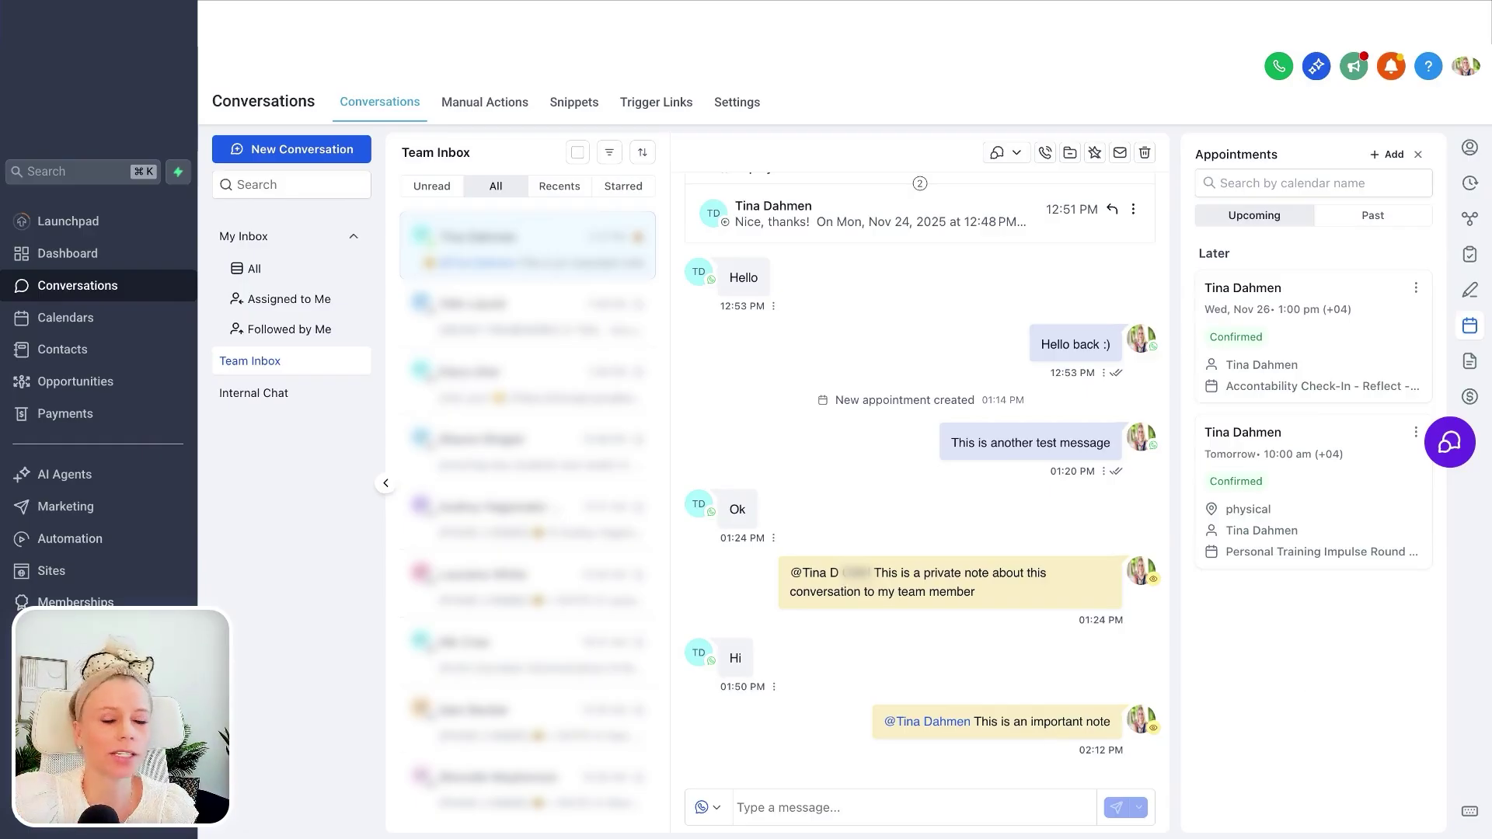
- Open the contact's documents and preview the file 3.jpg
left_click(1469, 361)
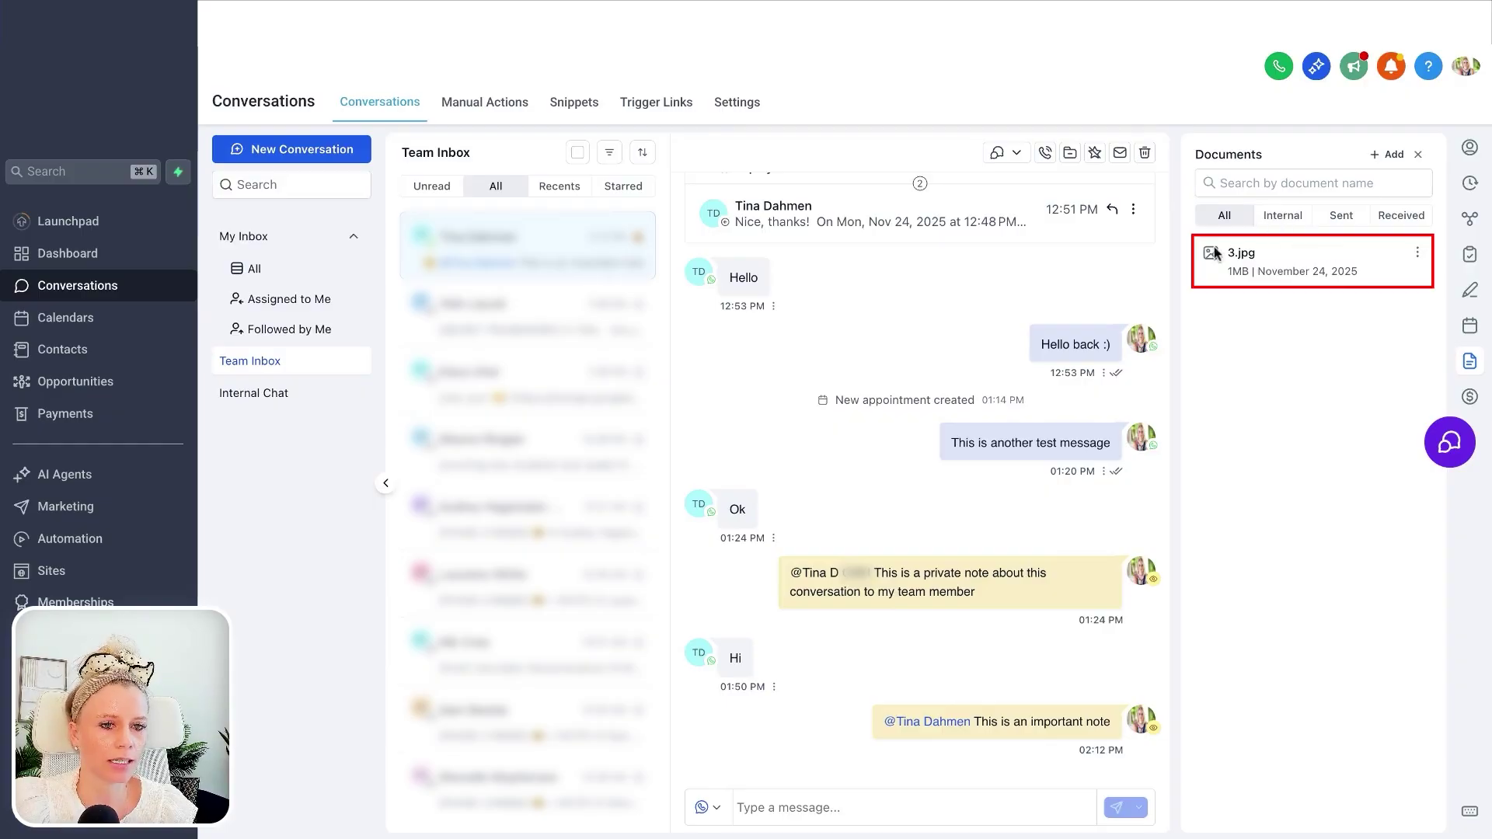
left_click(1417, 252)
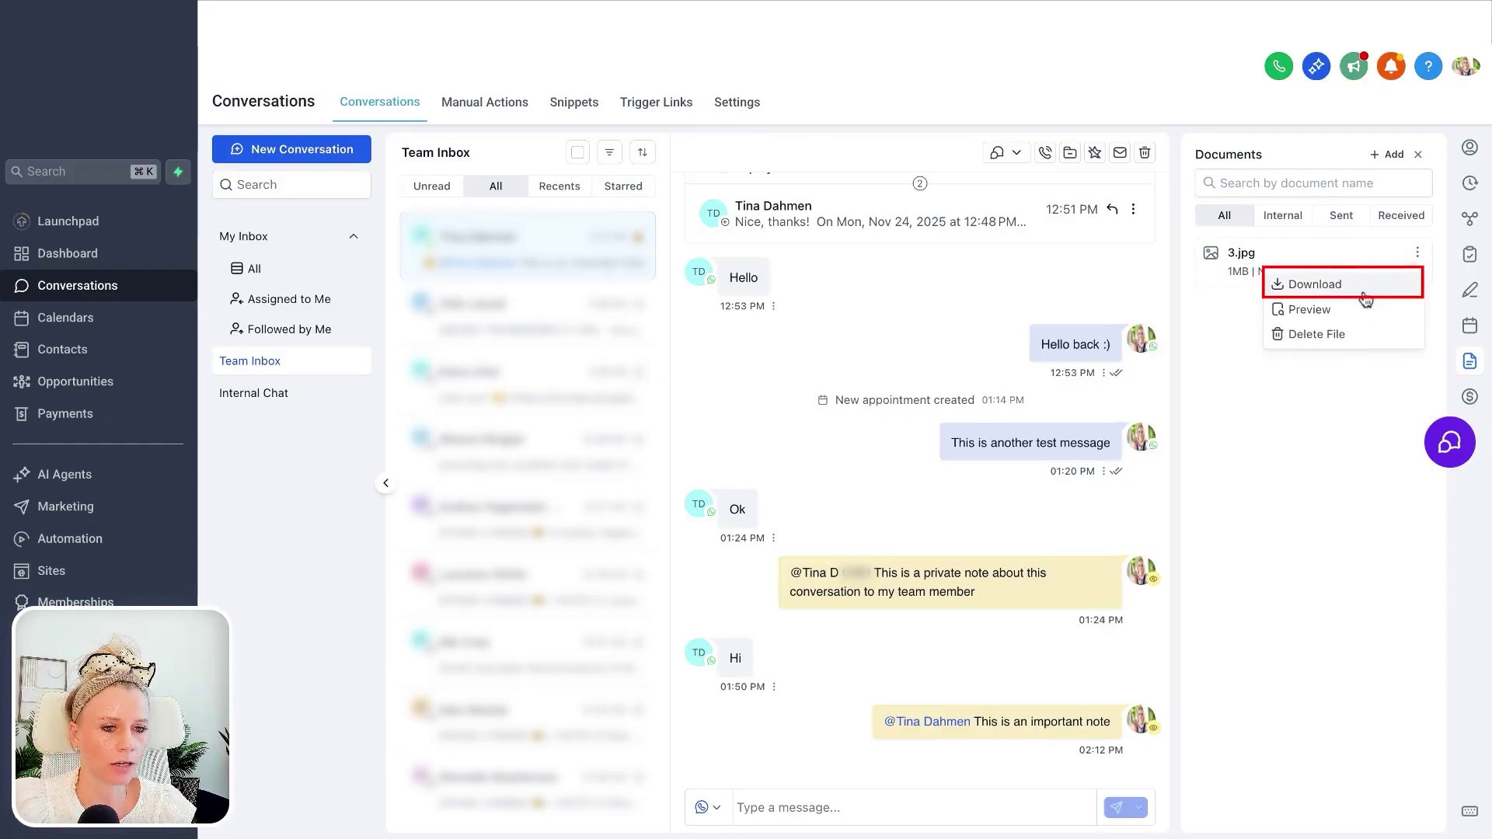
left_click(1326, 313)
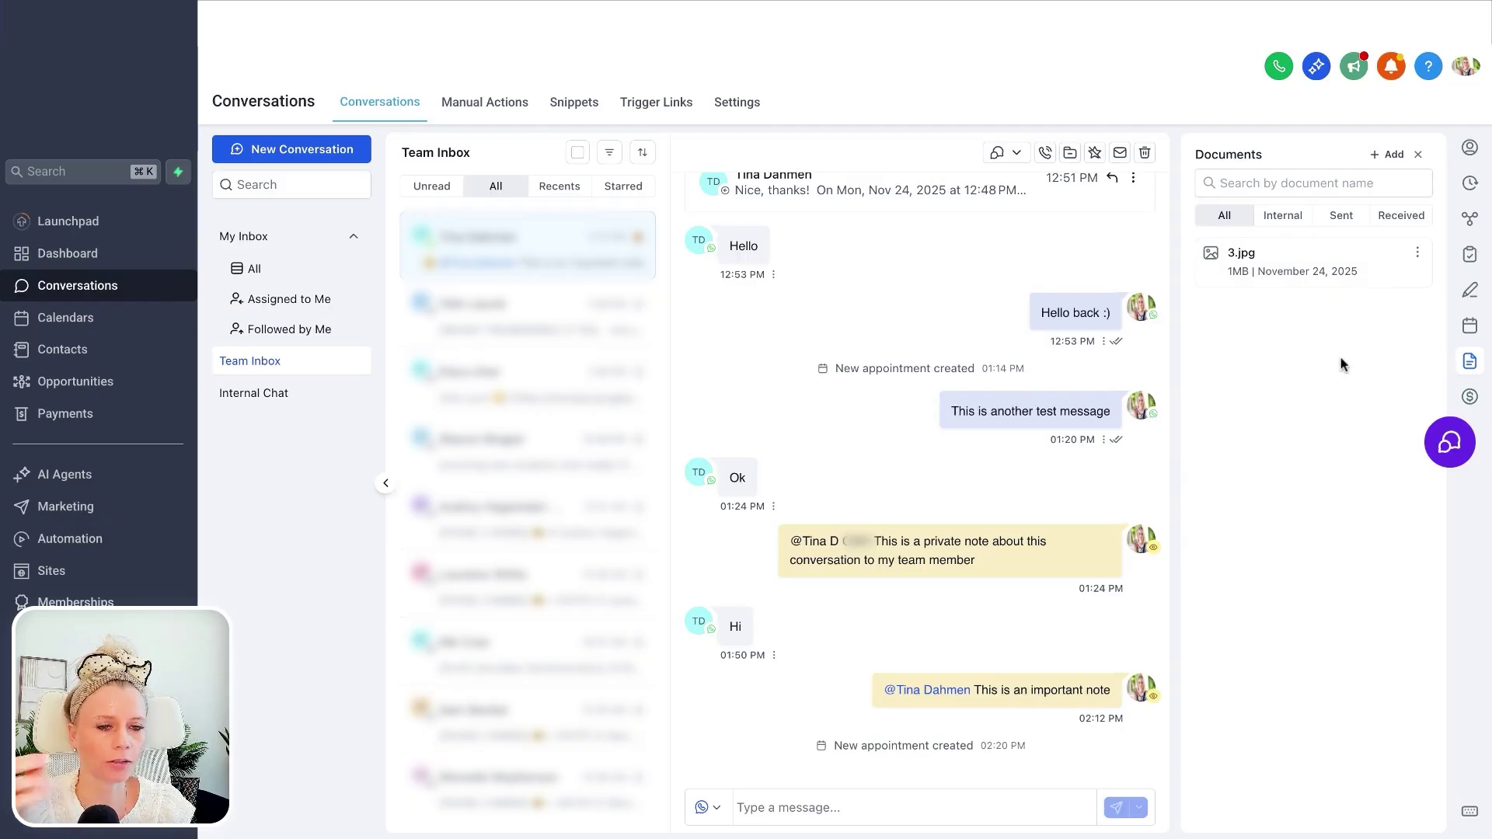
- Look through the contact's internal, sent and received documents, and check the conversation timeline
left_click(1282, 215)
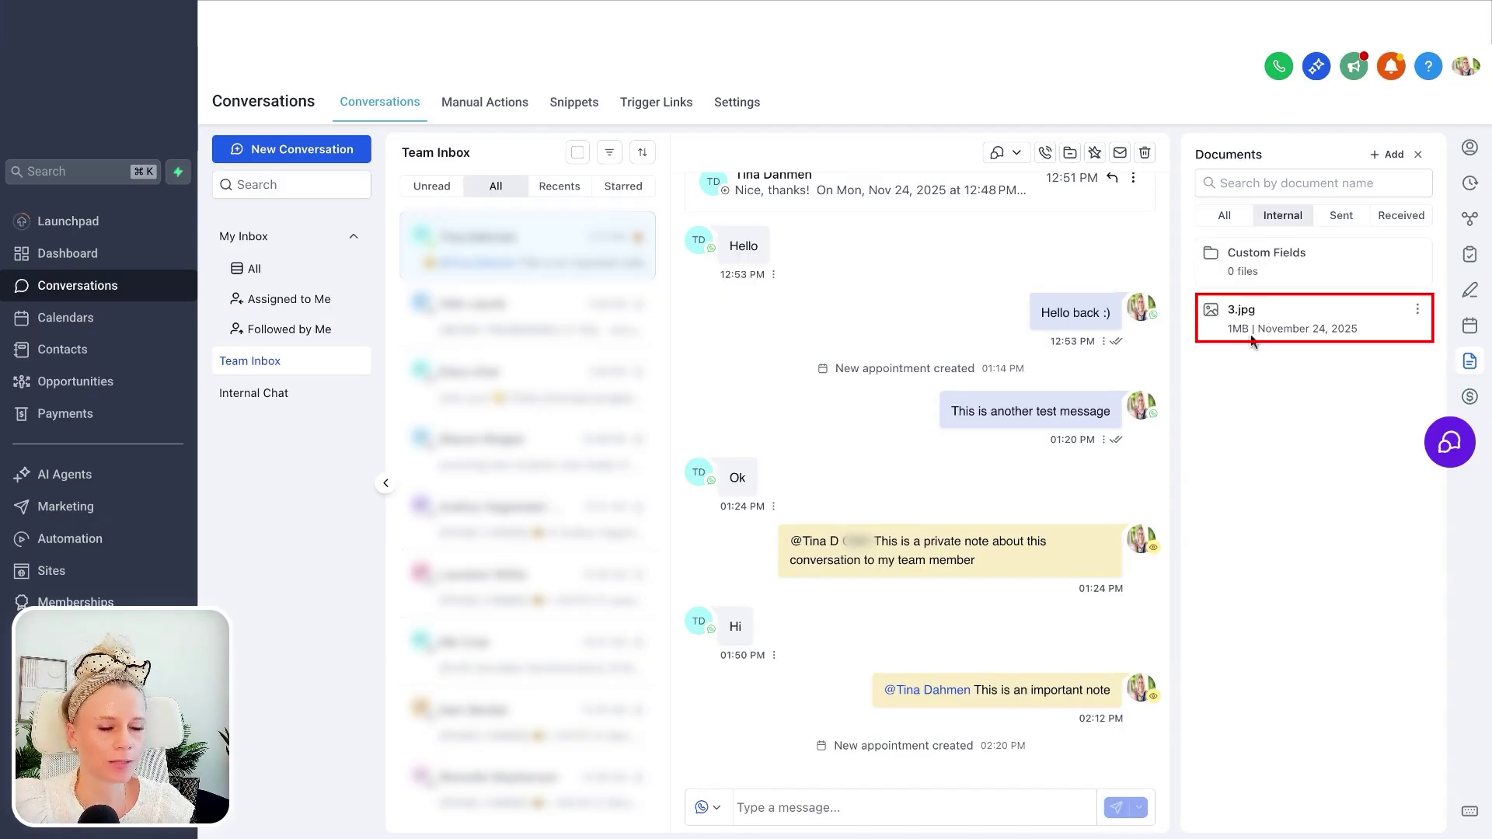
left_click(1341, 219)
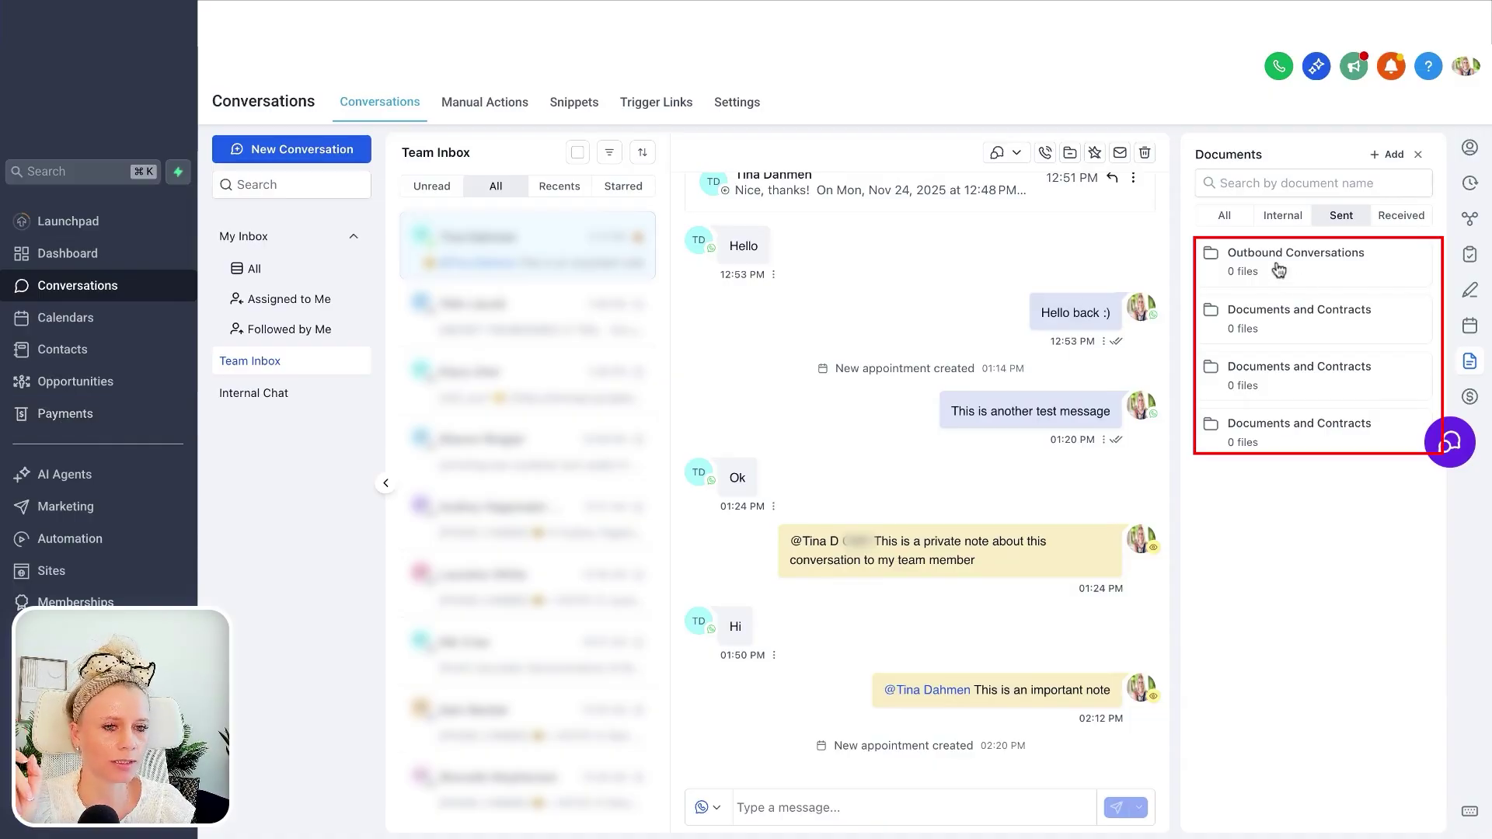
left_click(1405, 220)
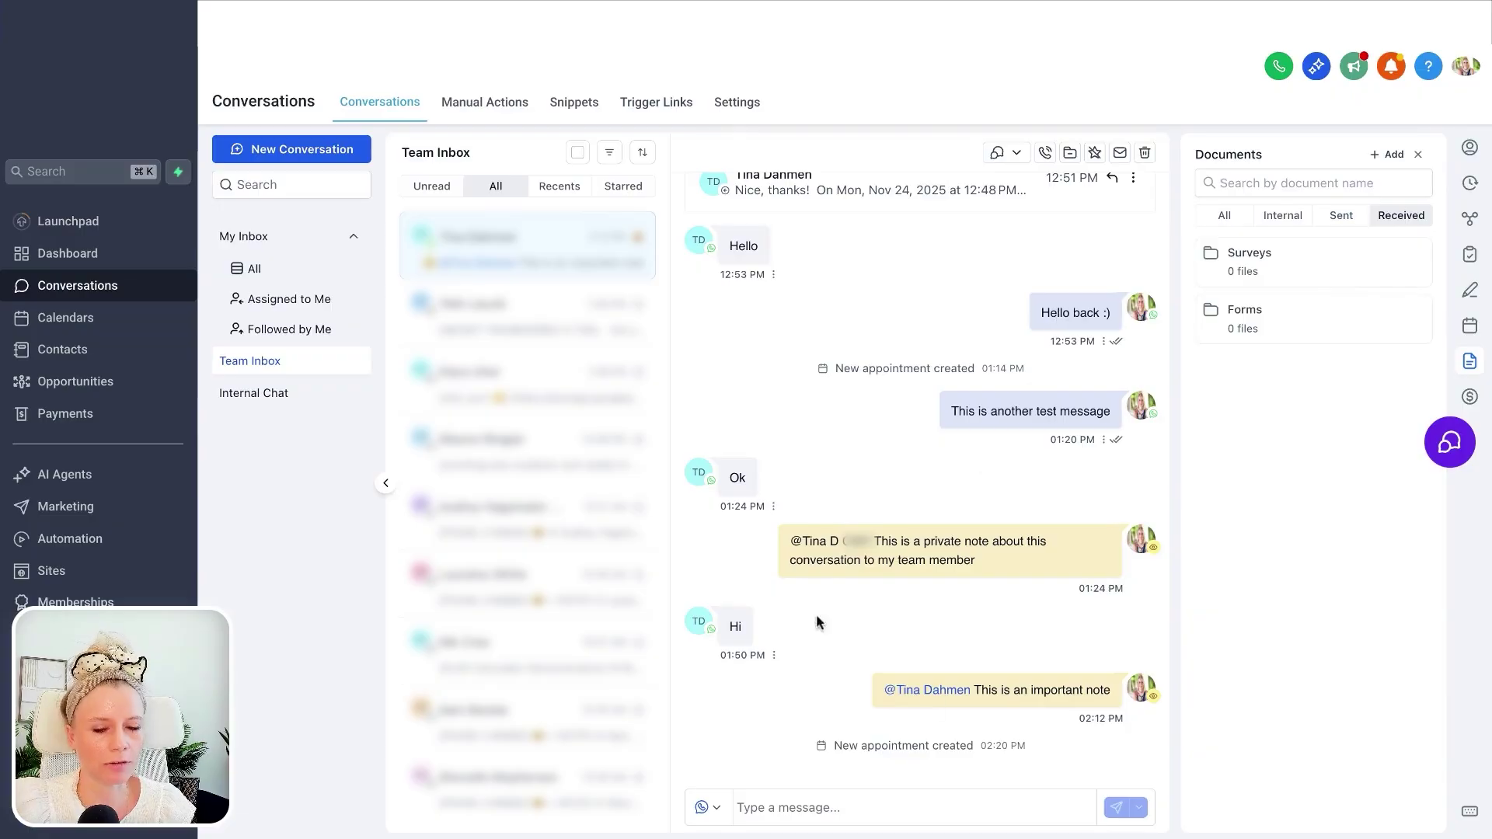
scroll(1009, 538, "up", 3)
scroll(1009, 537, "down", 3)
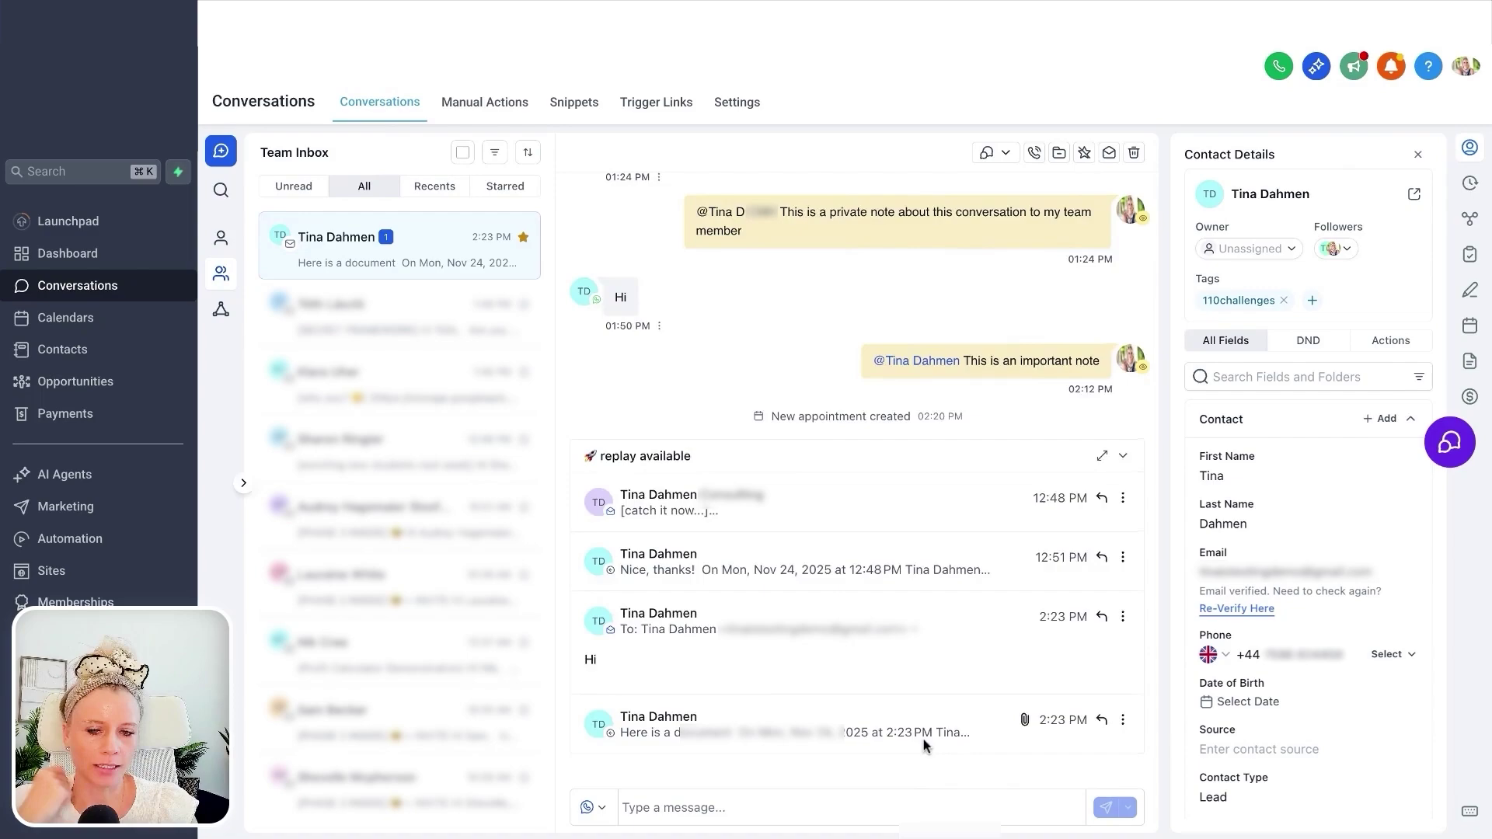
- Expand the received email with the attachment, add its attachment to the contact's documents, and open the documents list
left_click(923, 739)
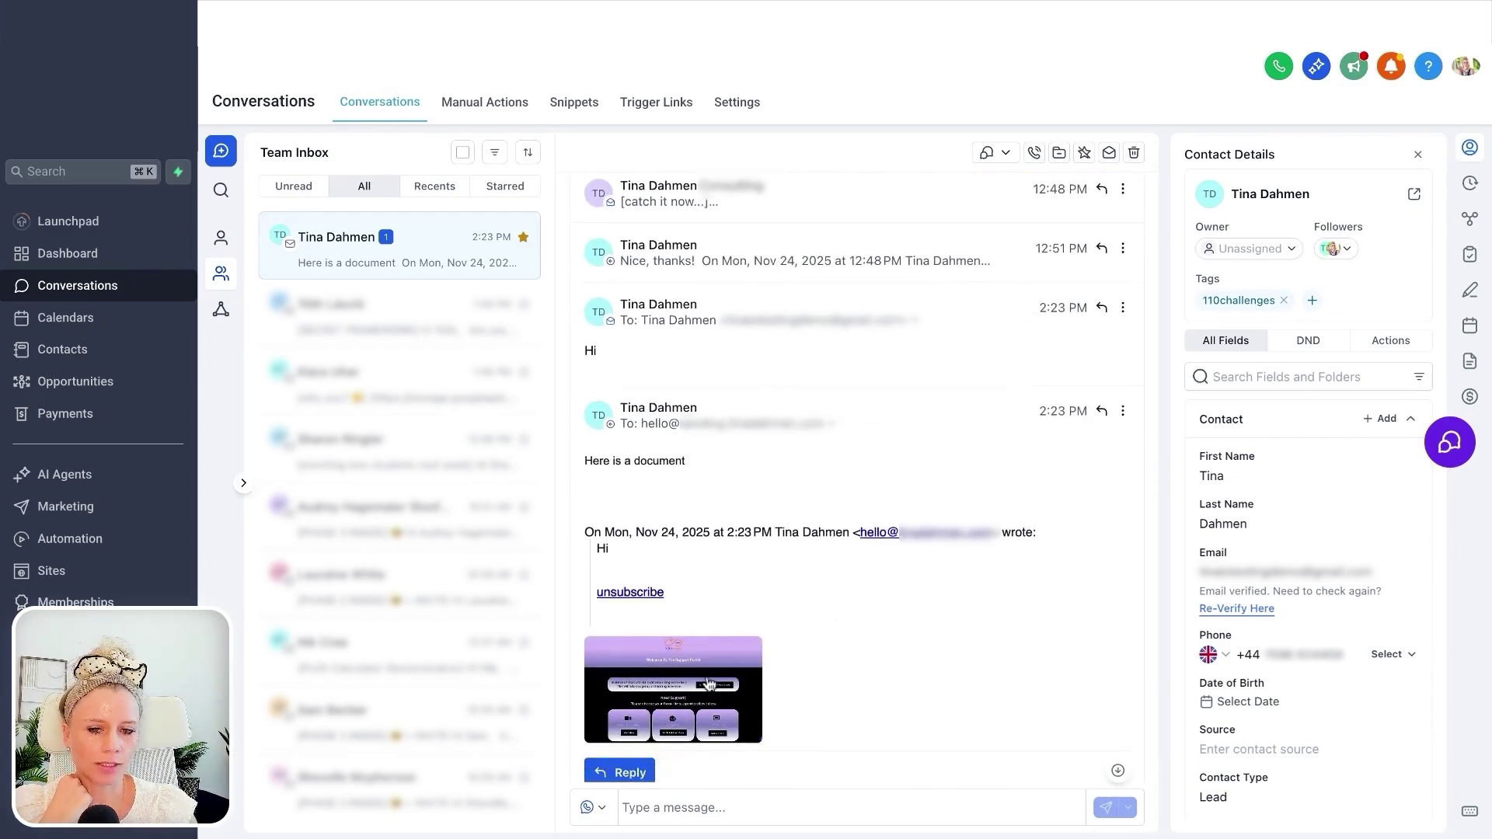
scroll(707, 683, "up", 1)
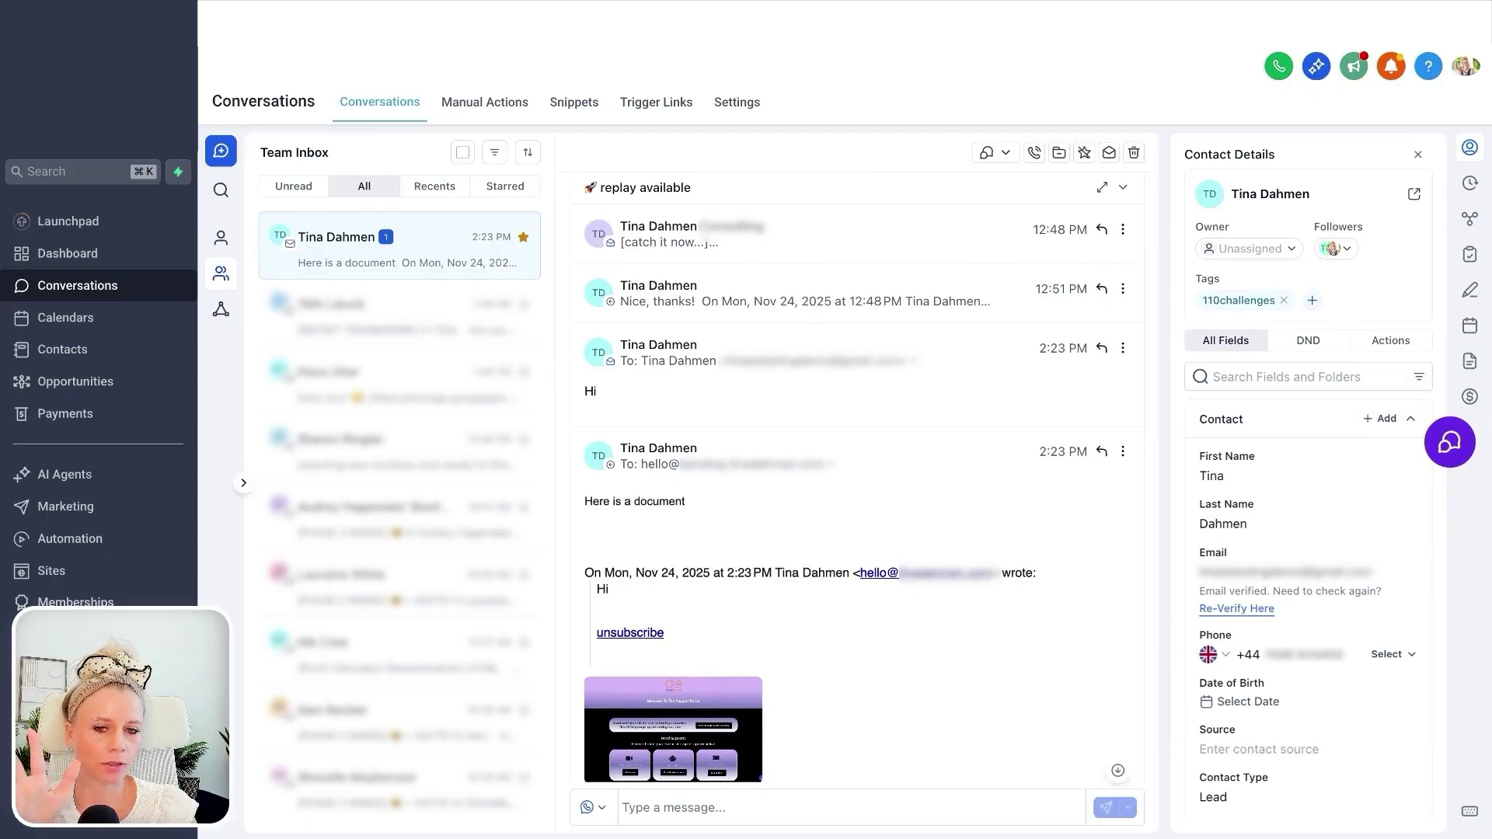
left_click(1123, 454)
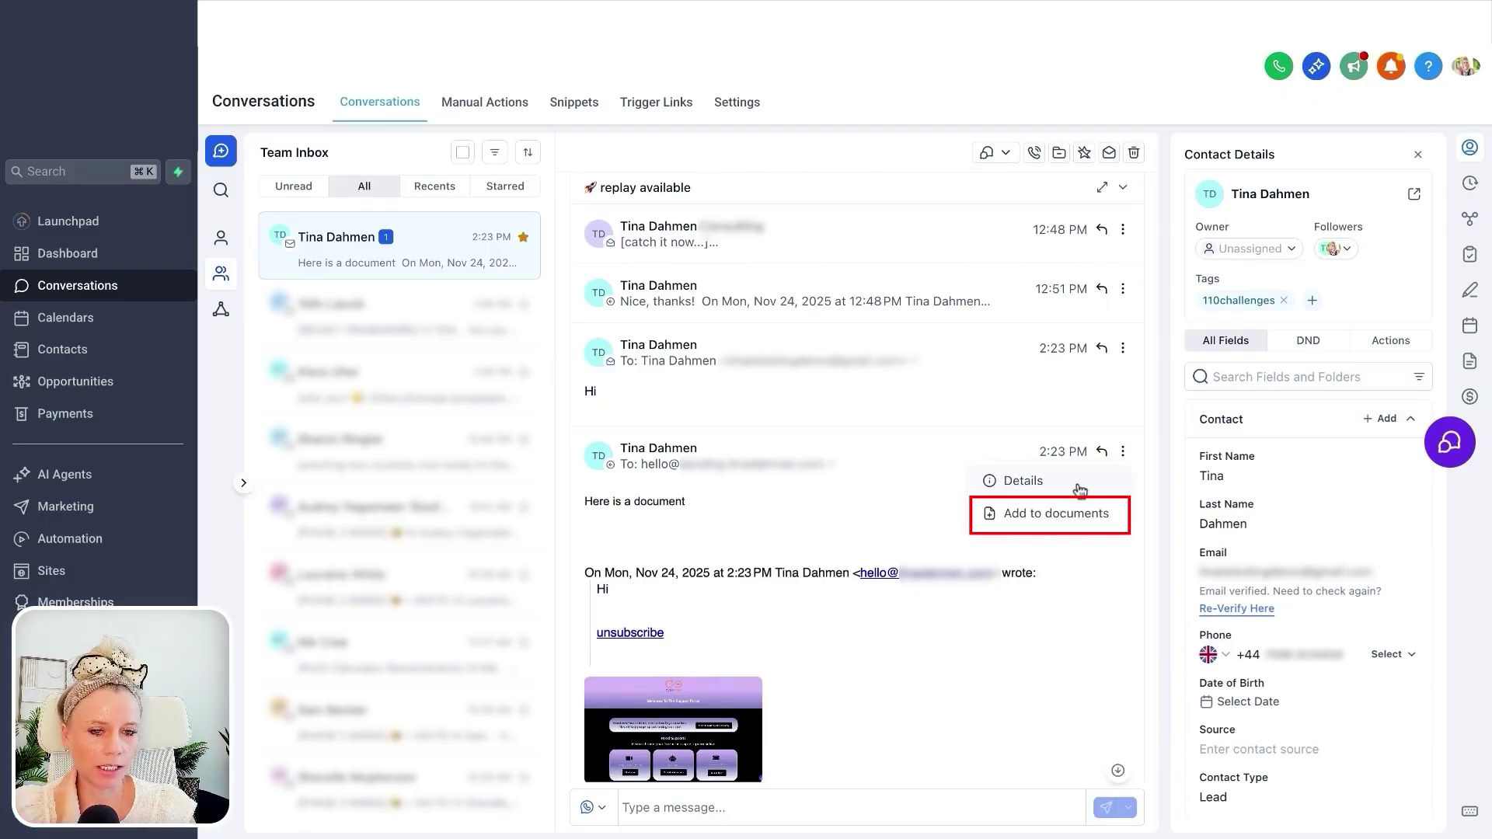
left_click(1082, 516)
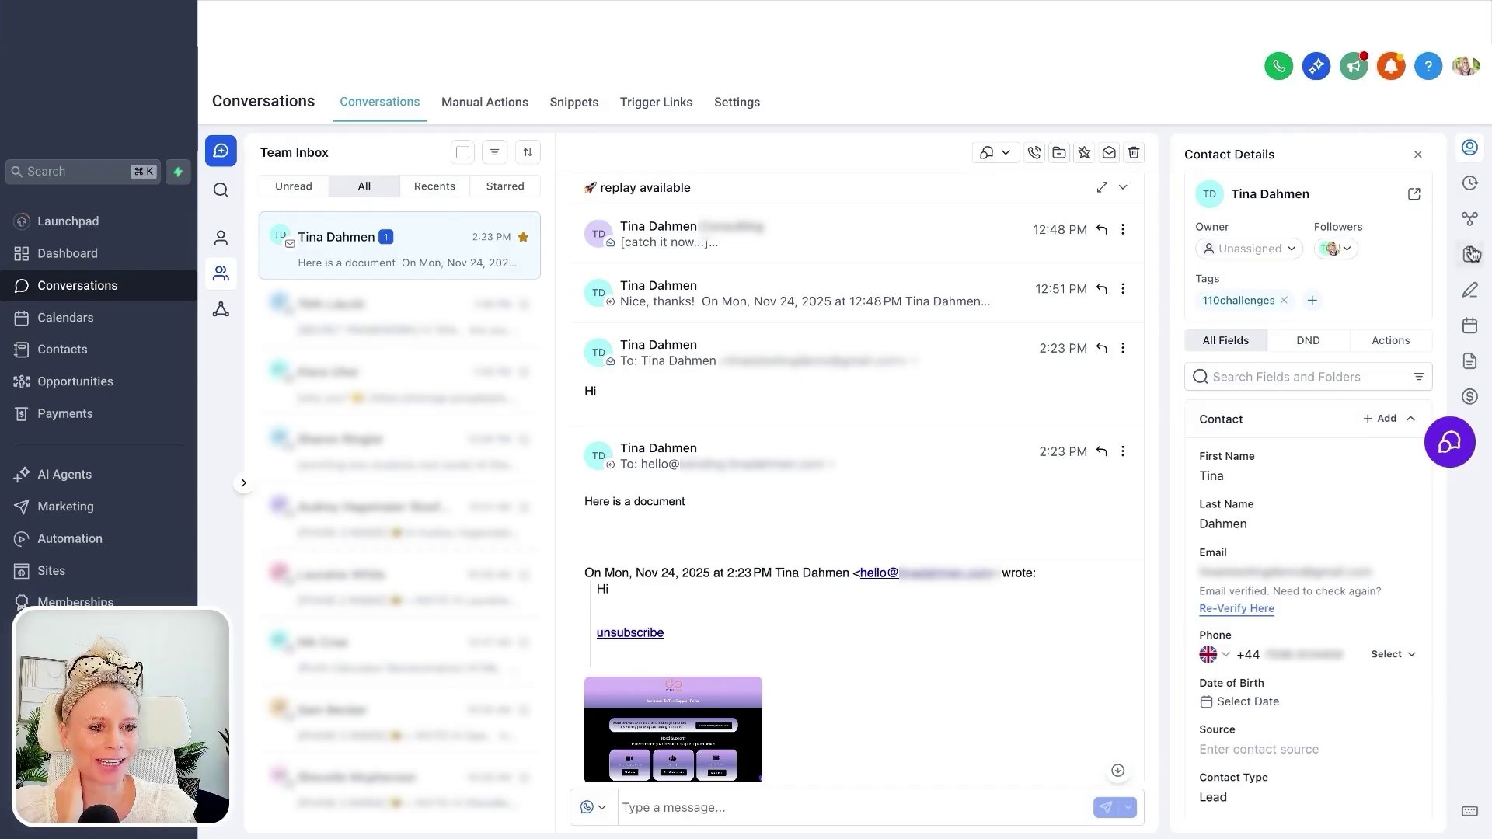
left_click(1469, 361)
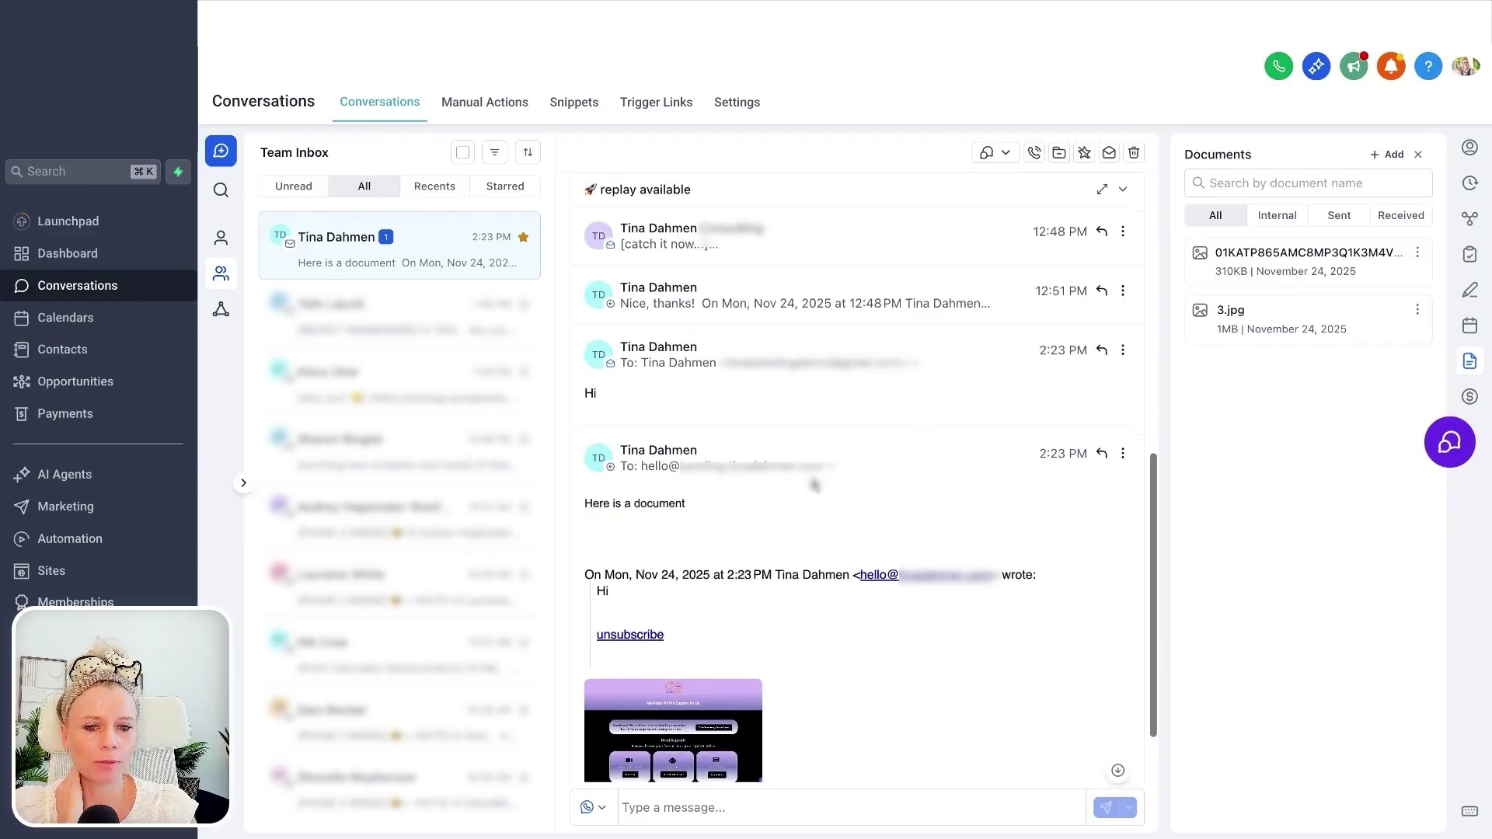
- Reply to the email containing the document with the text "received" and send it
scroll(826, 431, "up", 1)
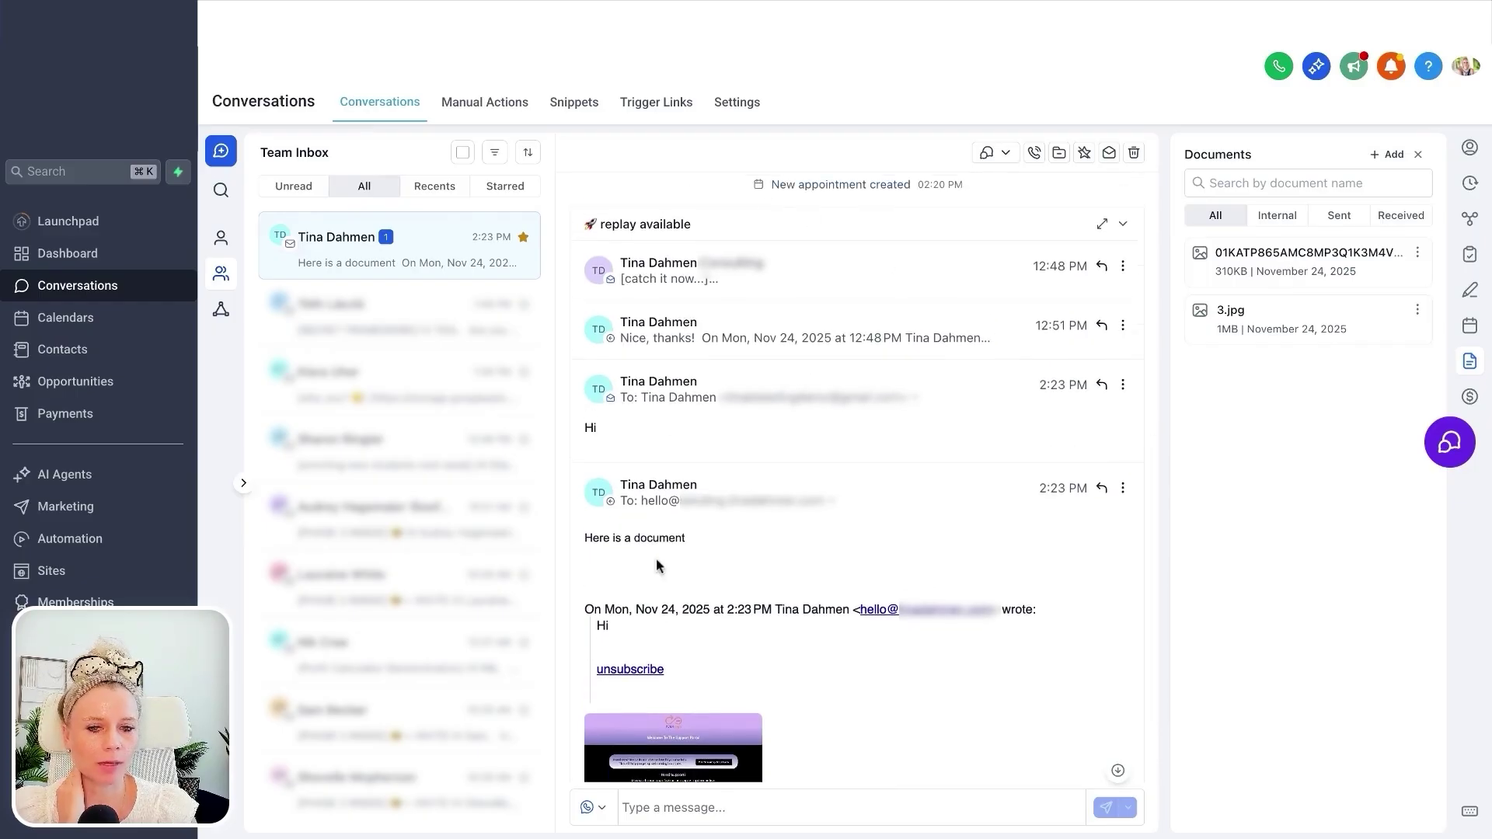
left_click(1103, 489)
type("received")
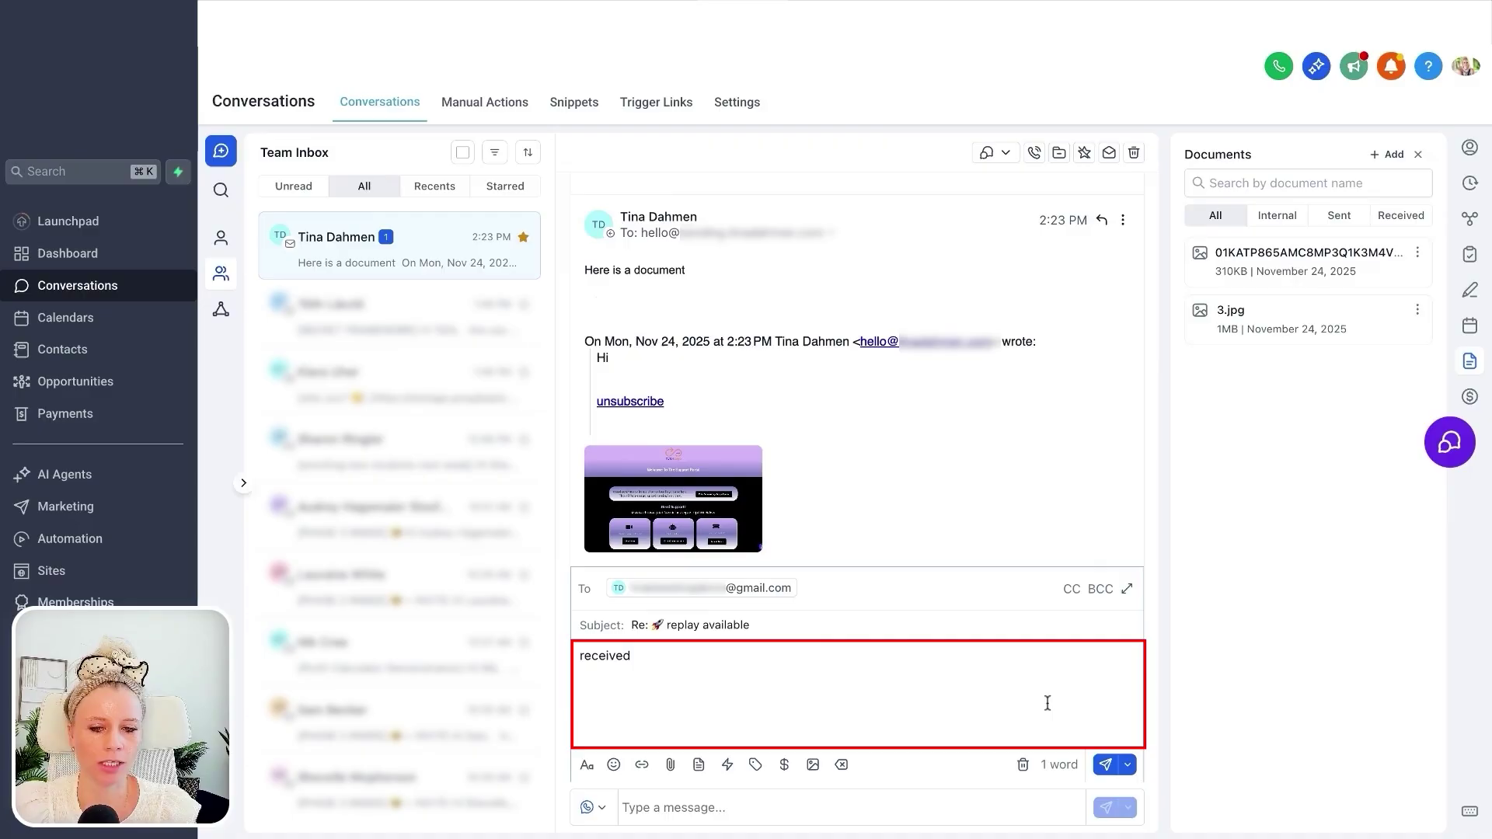
left_click(1105, 764)
- Look through the contact's transactions, subscriptions, invoices and estimates, and view the available payment actions
left_click(1471, 398)
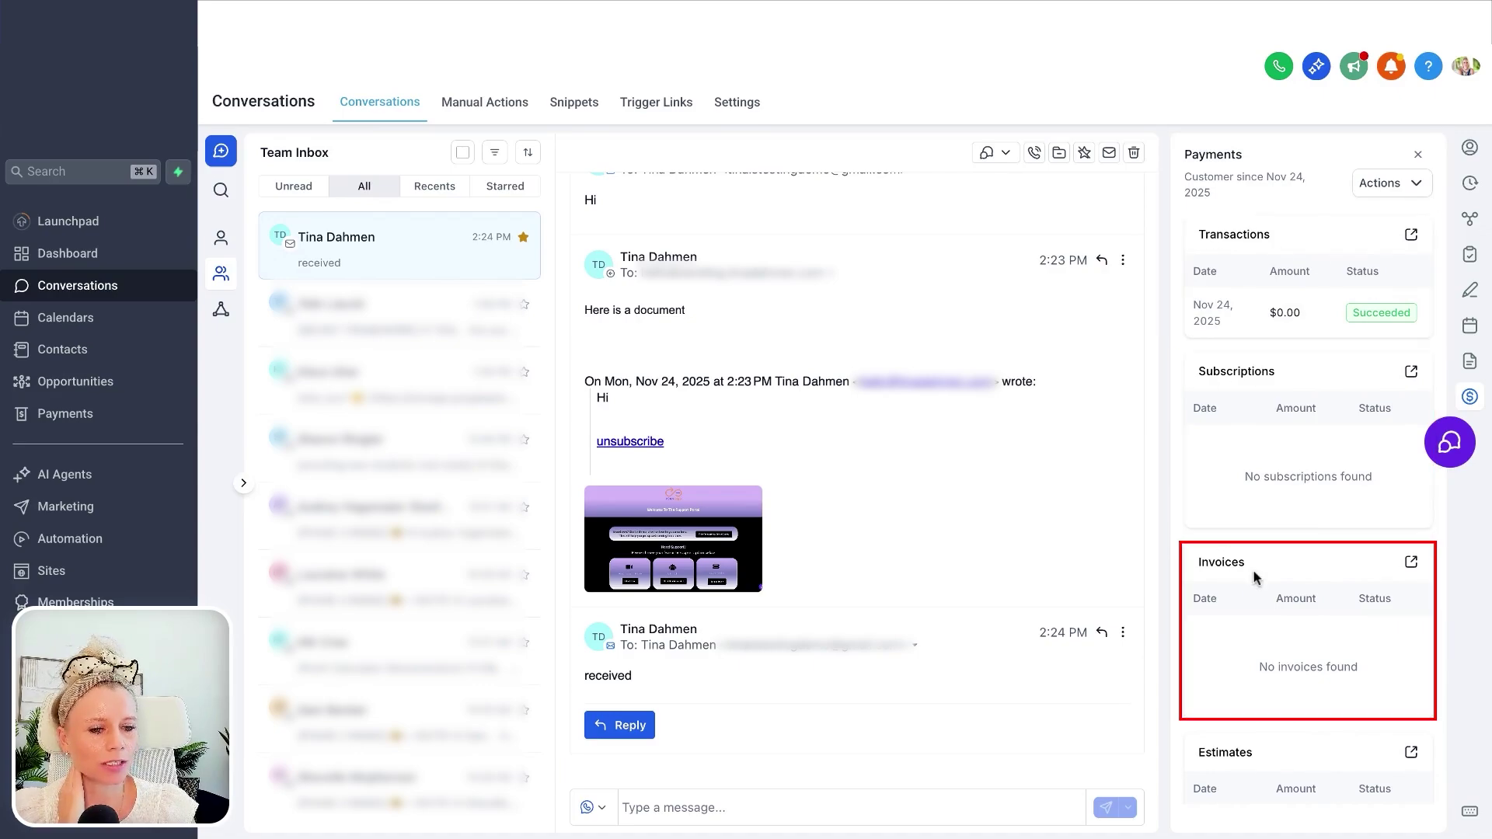
scroll(1252, 572, "down", 2)
scroll(1246, 590, "up", 2)
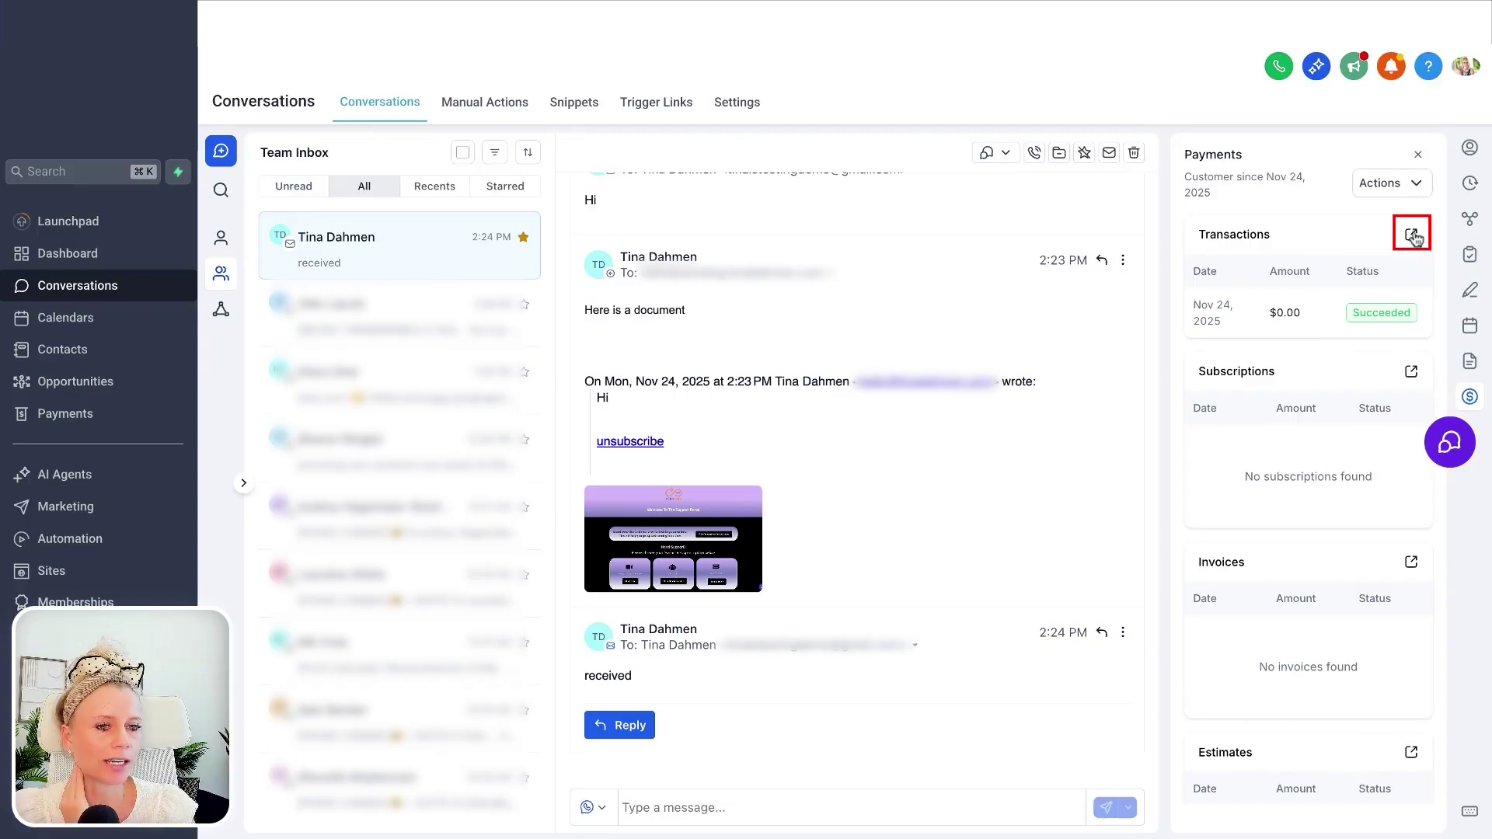
left_click(1398, 188)
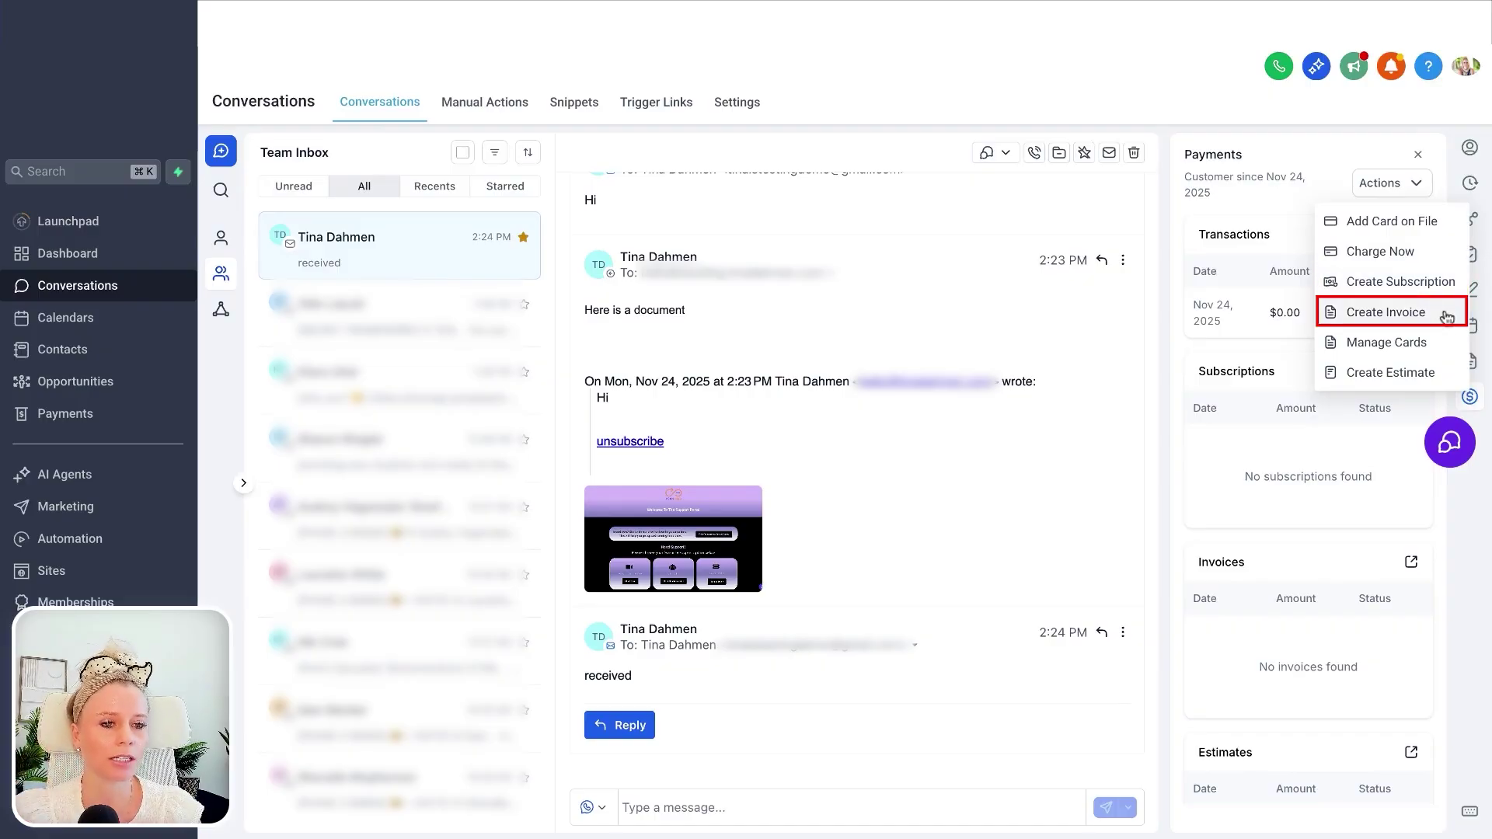
left_click(1444, 374)
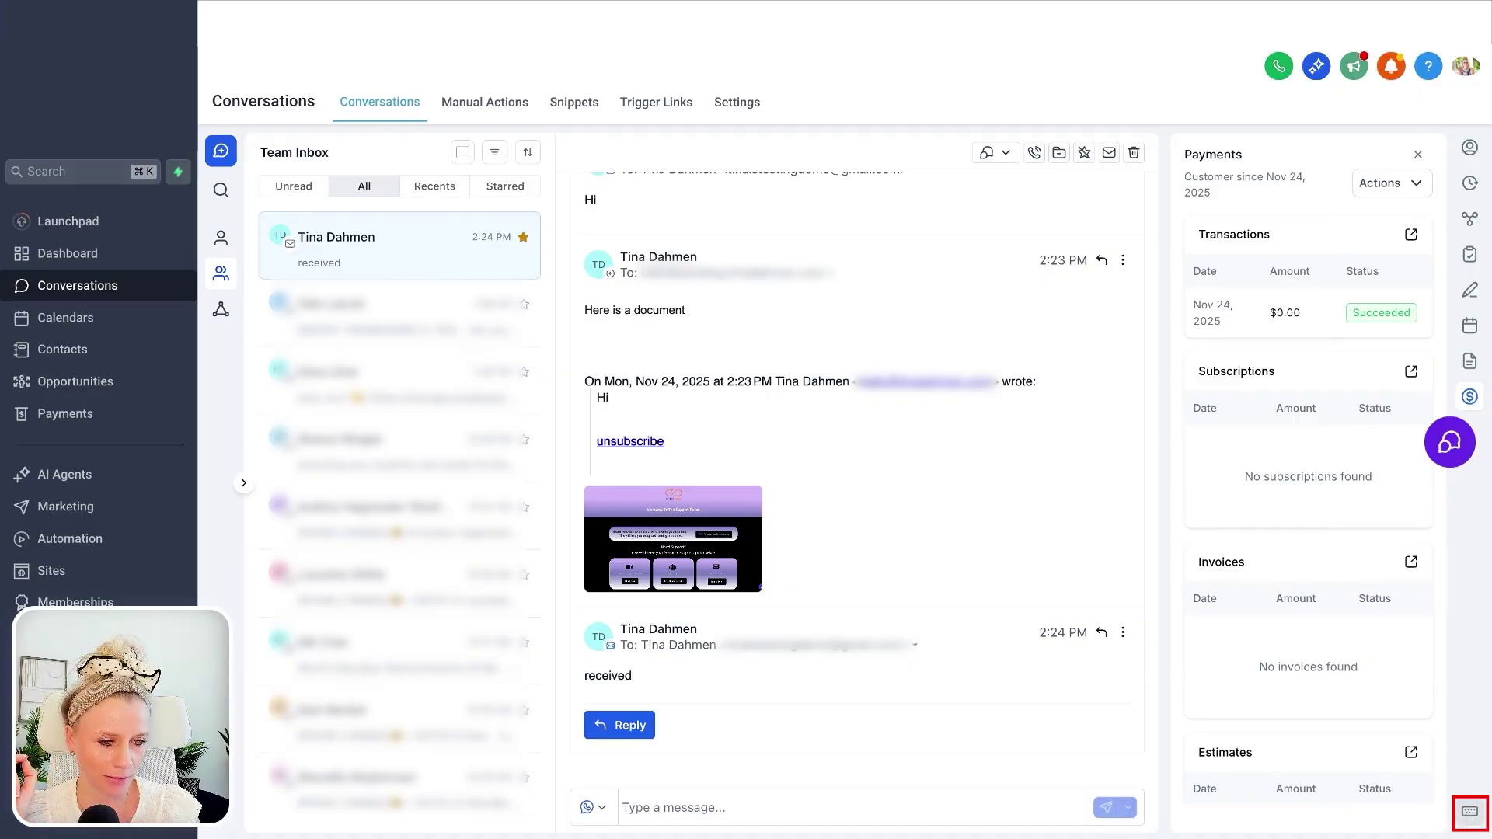
- Review the keyboard shortcuts for Navigation, Conversation Actions, Composer and Contact Actions, and close the overview
left_click(1469, 815)
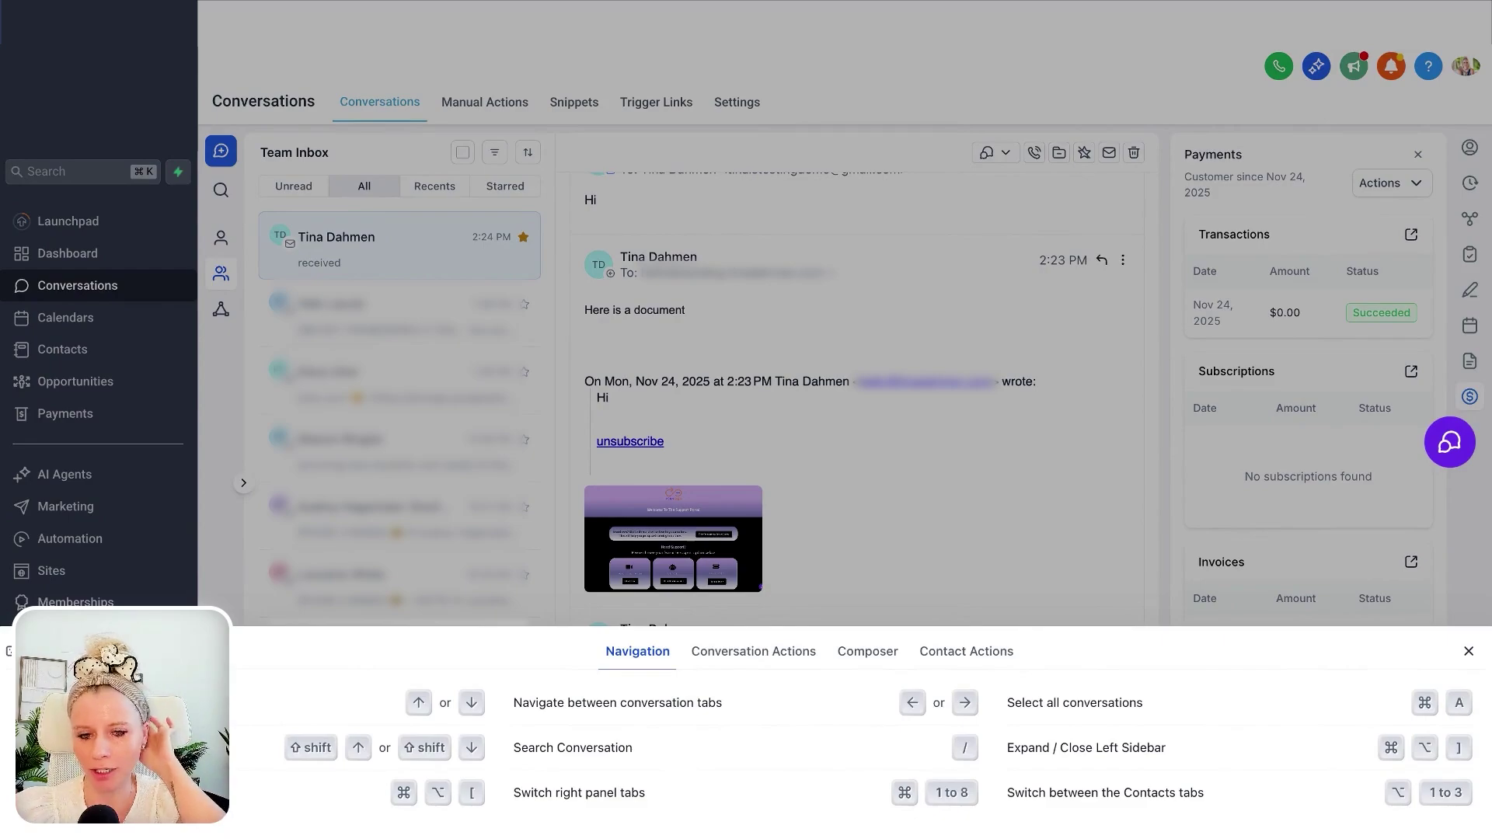
left_click(752, 670)
left_click(864, 665)
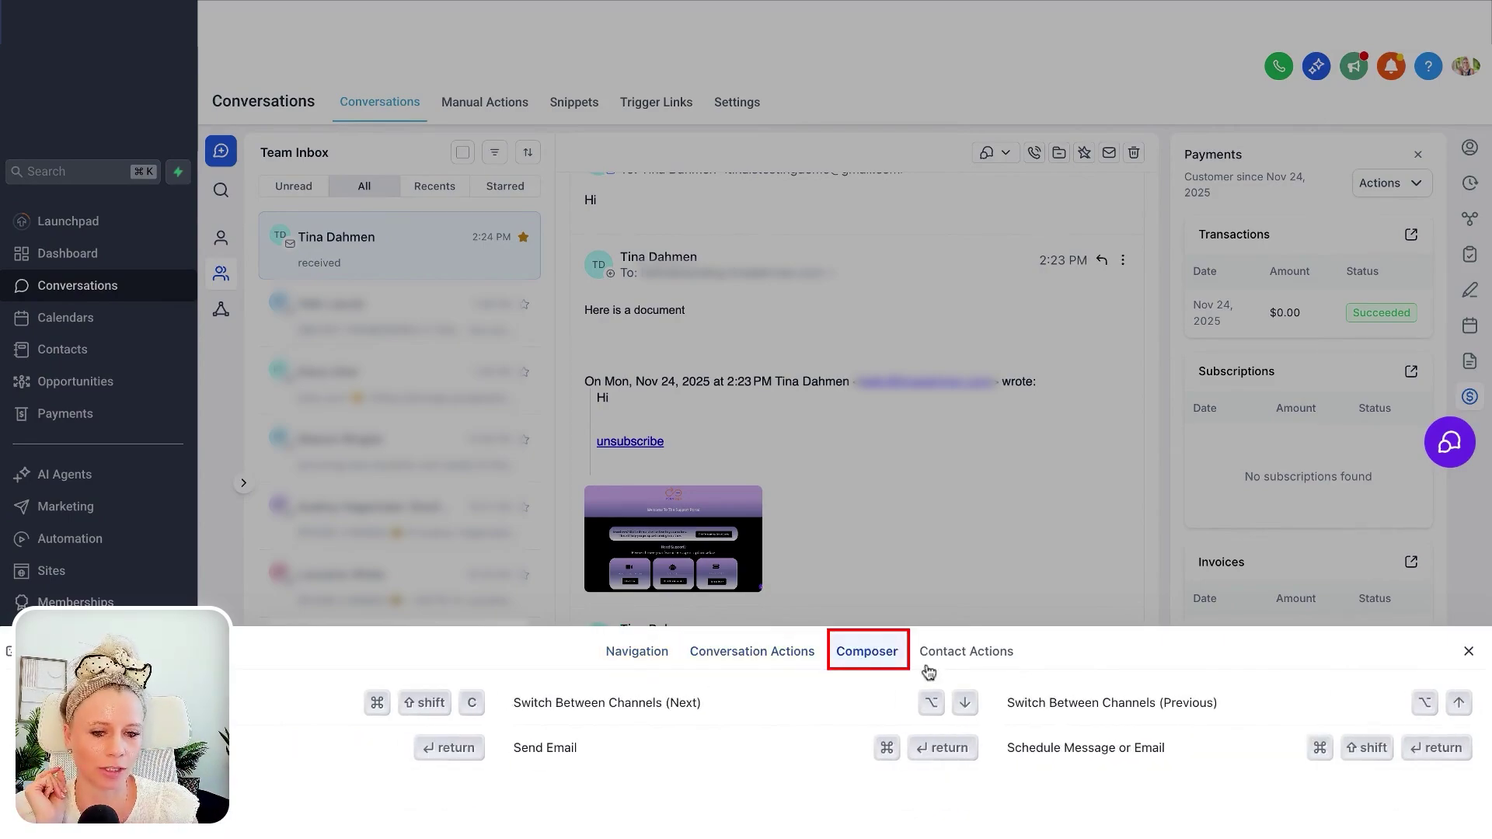
left_click(969, 661)
left_click(890, 523)
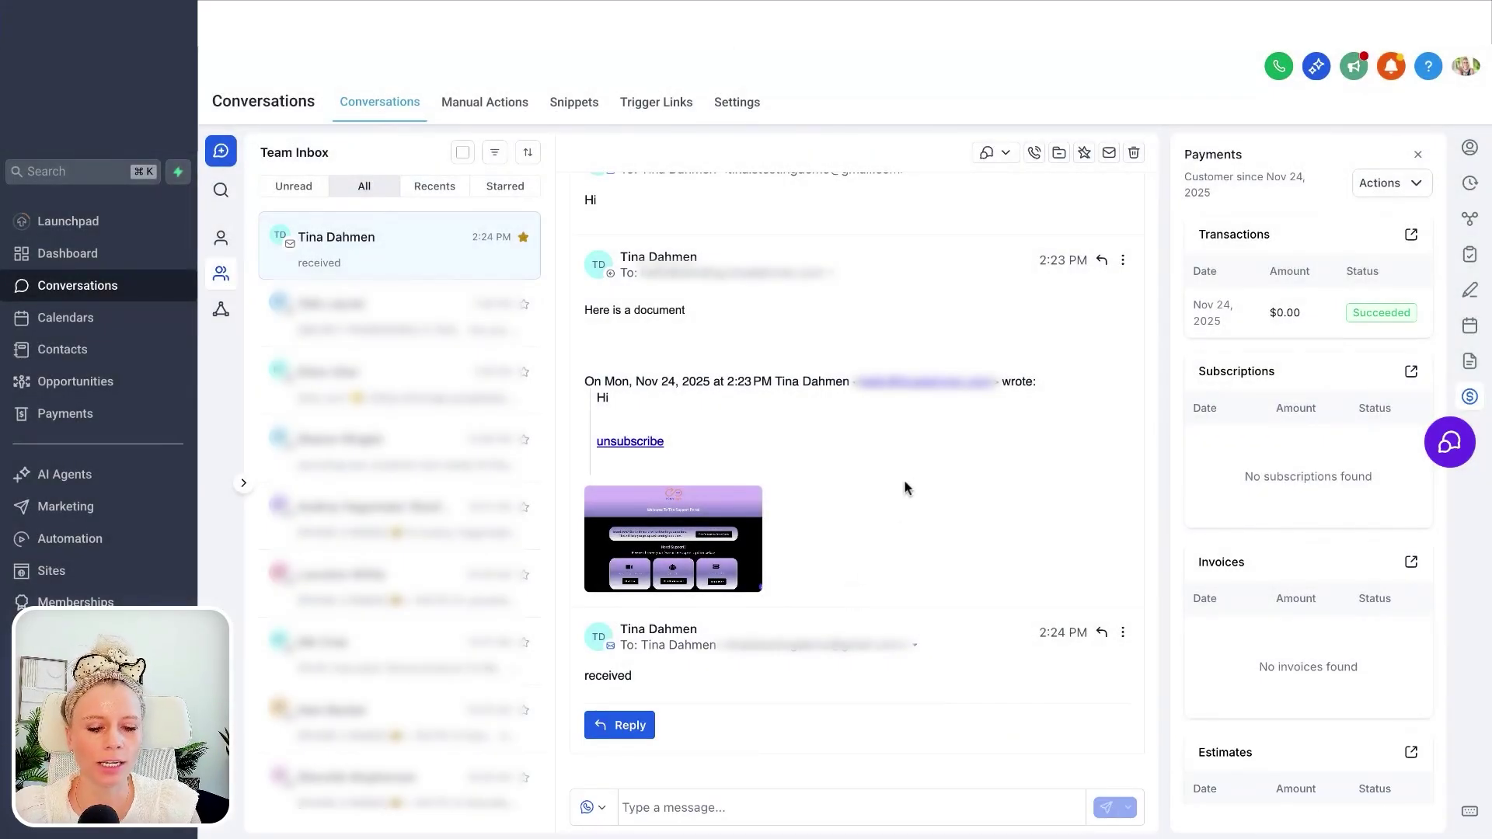
- View the recently viewed contacts in the global search and return to the conversation
key("super+k")
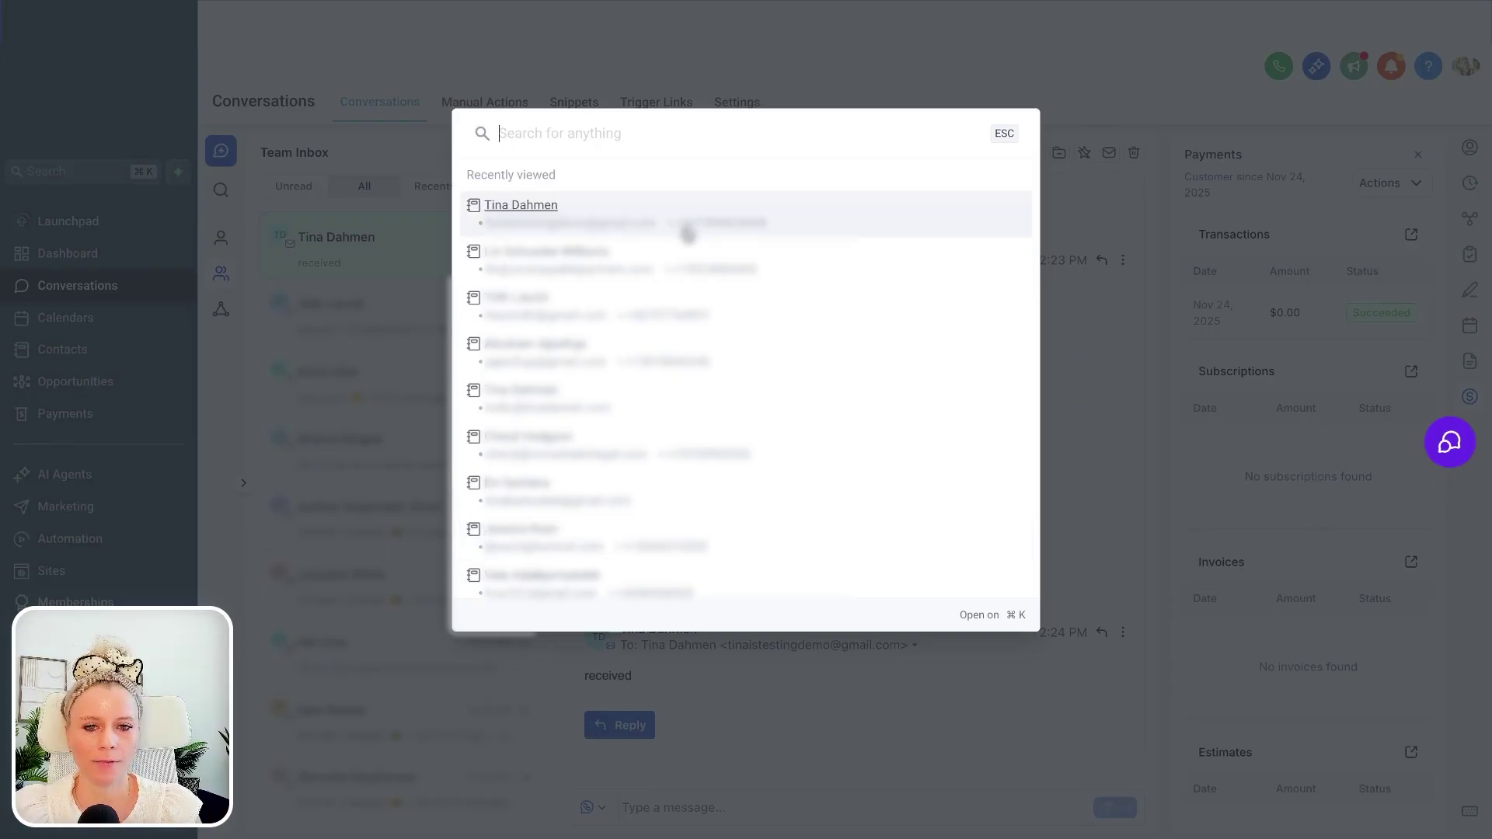
key("Escape")
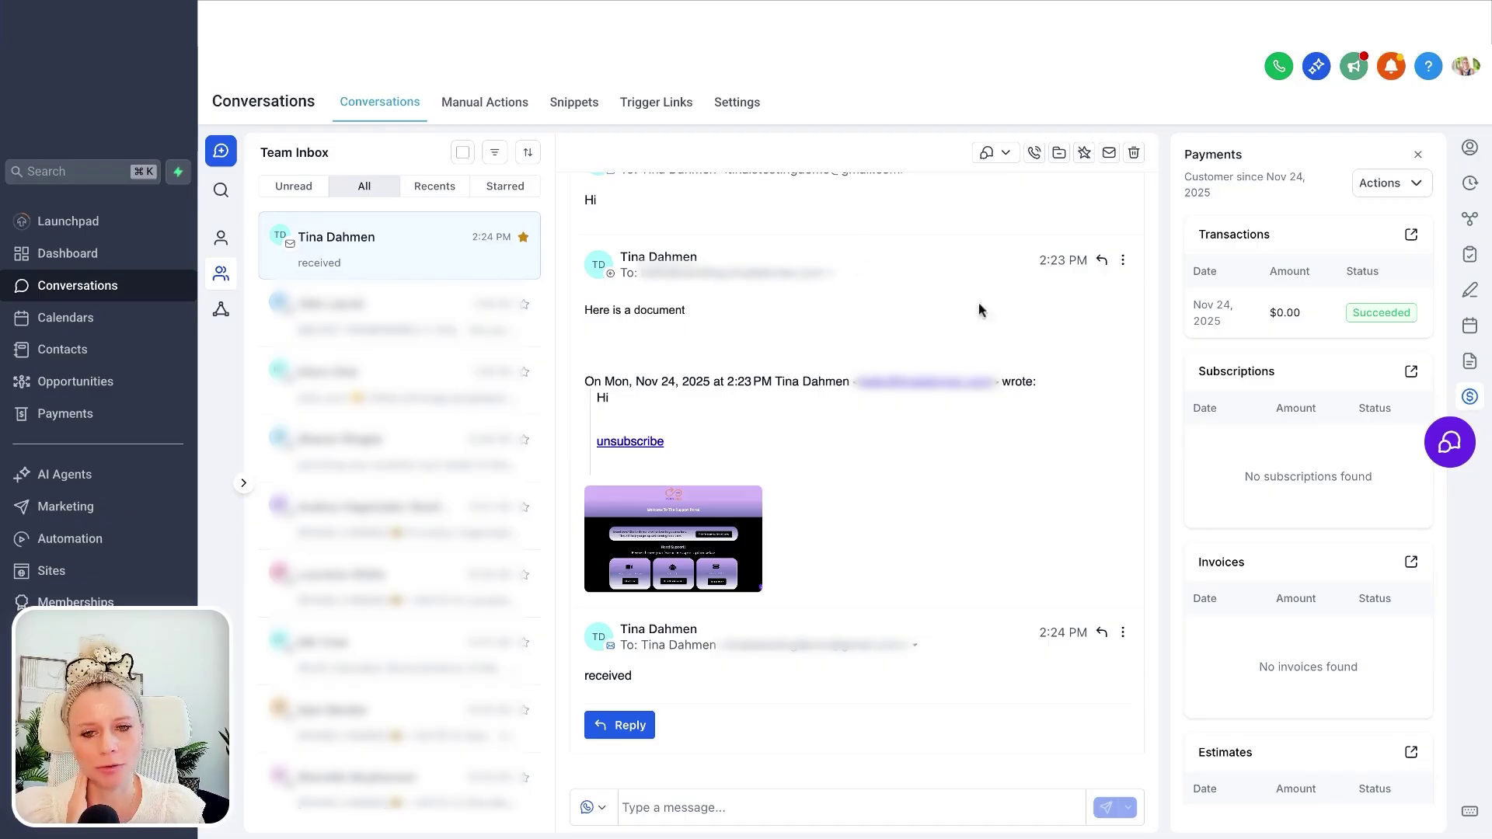
left_click(721, 587)
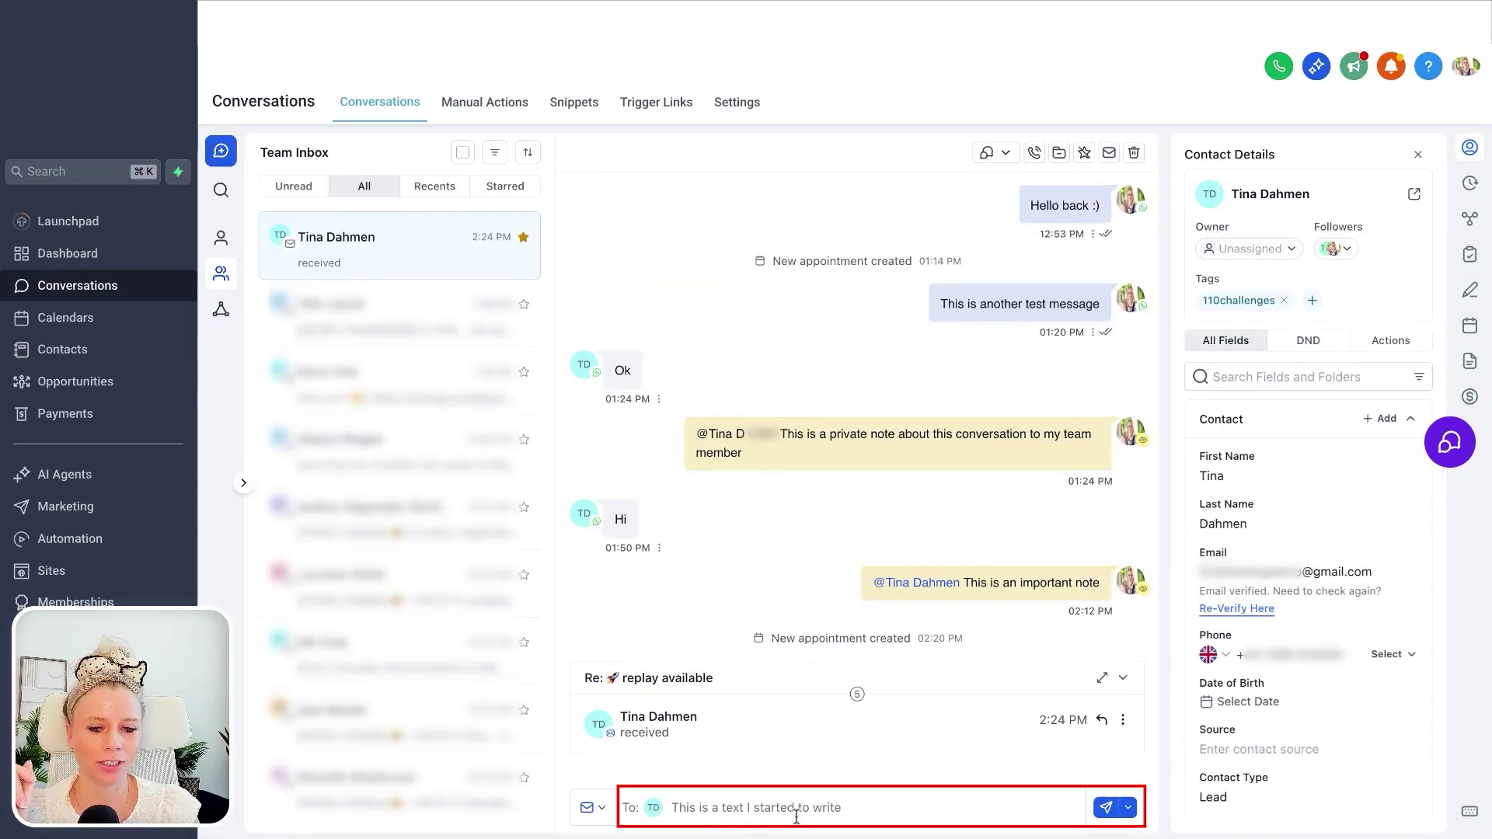
- Open the drafted email "This is a text I started to write" and send it without a subject
left_click(794, 813)
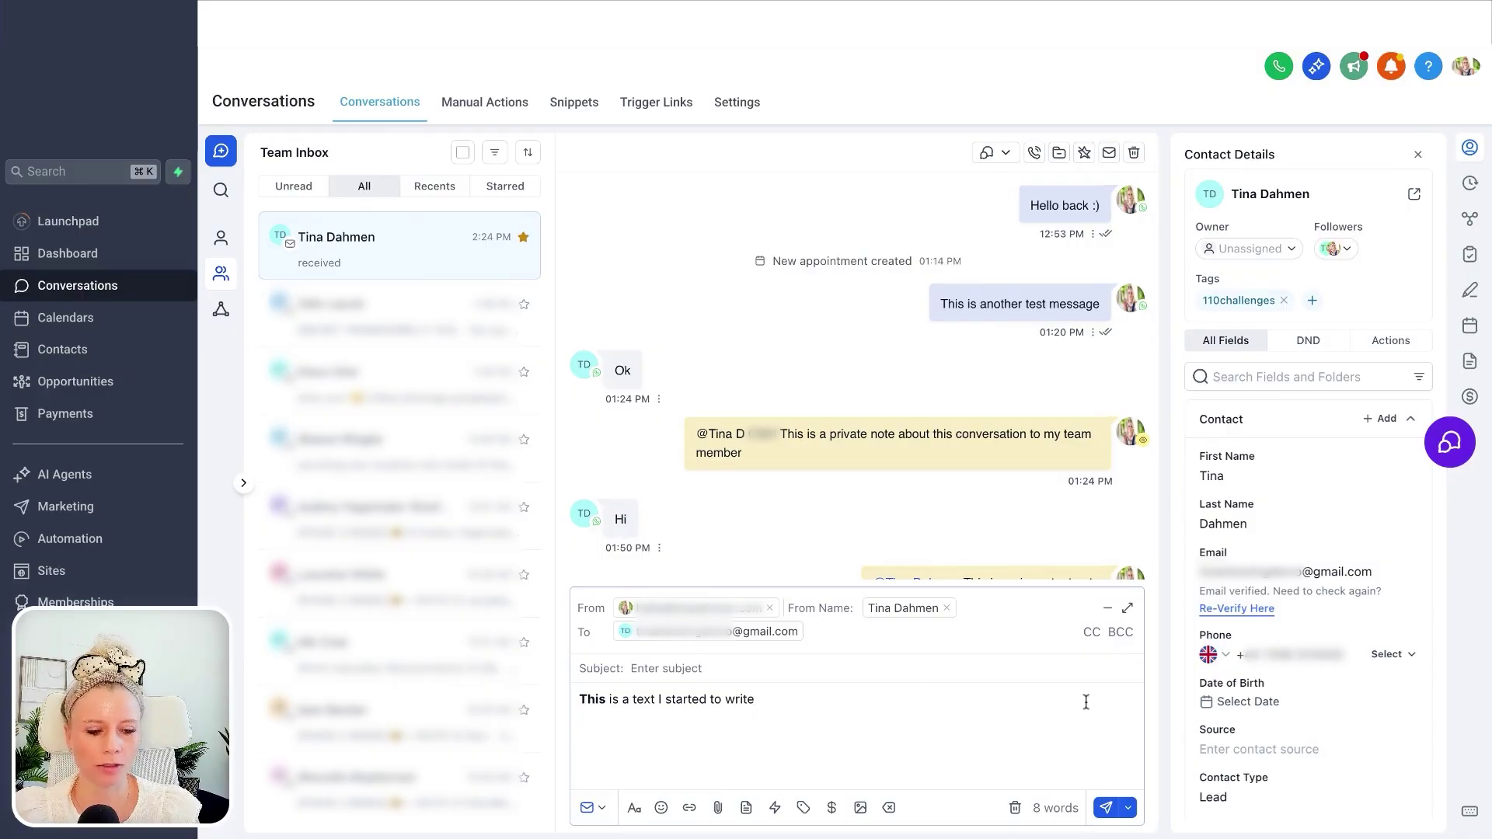
key("super+Return")
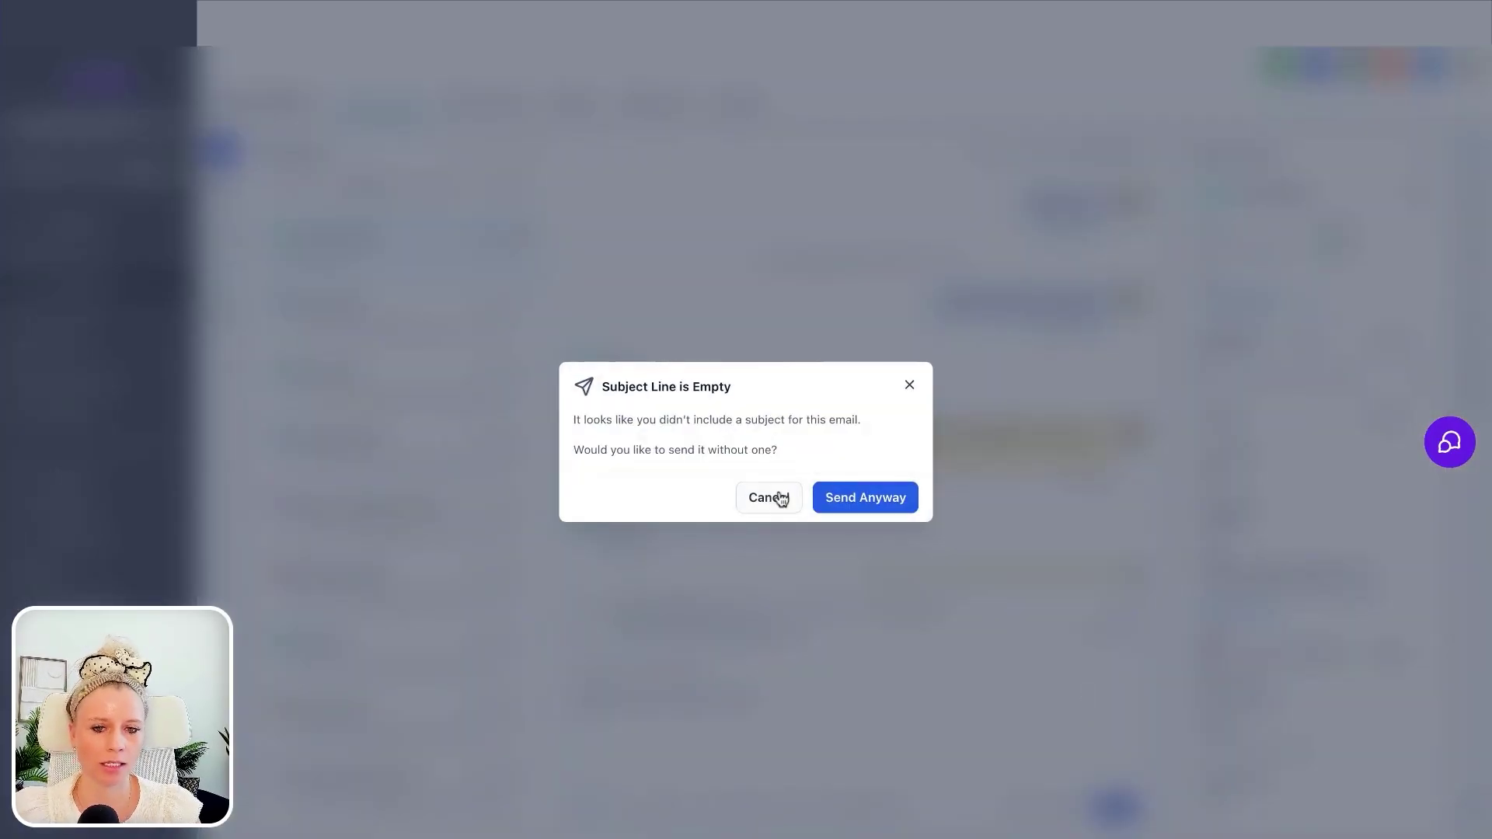
left_click(773, 506)
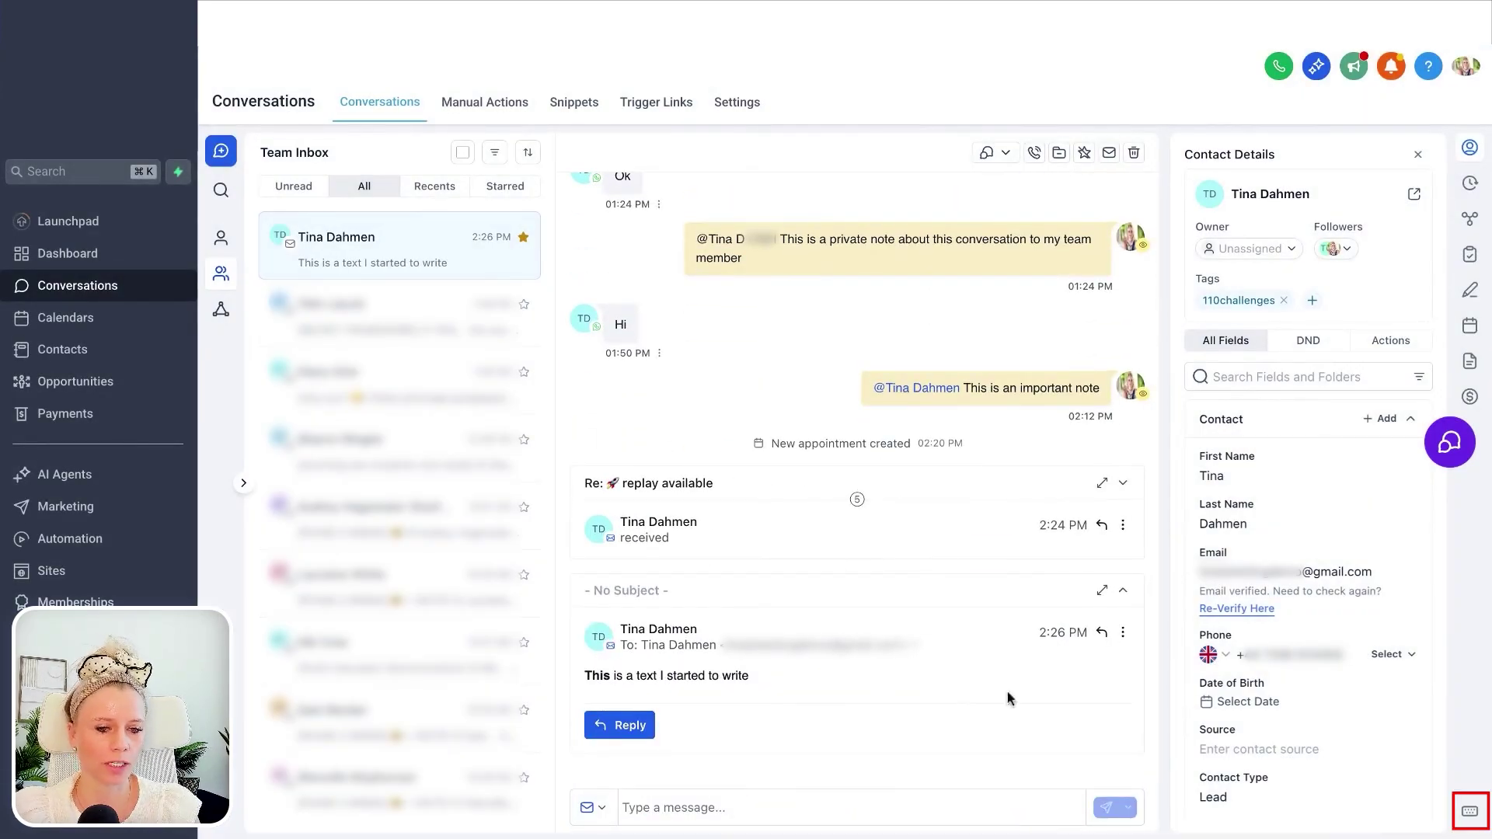
- Open the keyboard shortcuts overview again at the Navigation shortcuts
left_click(1467, 814)
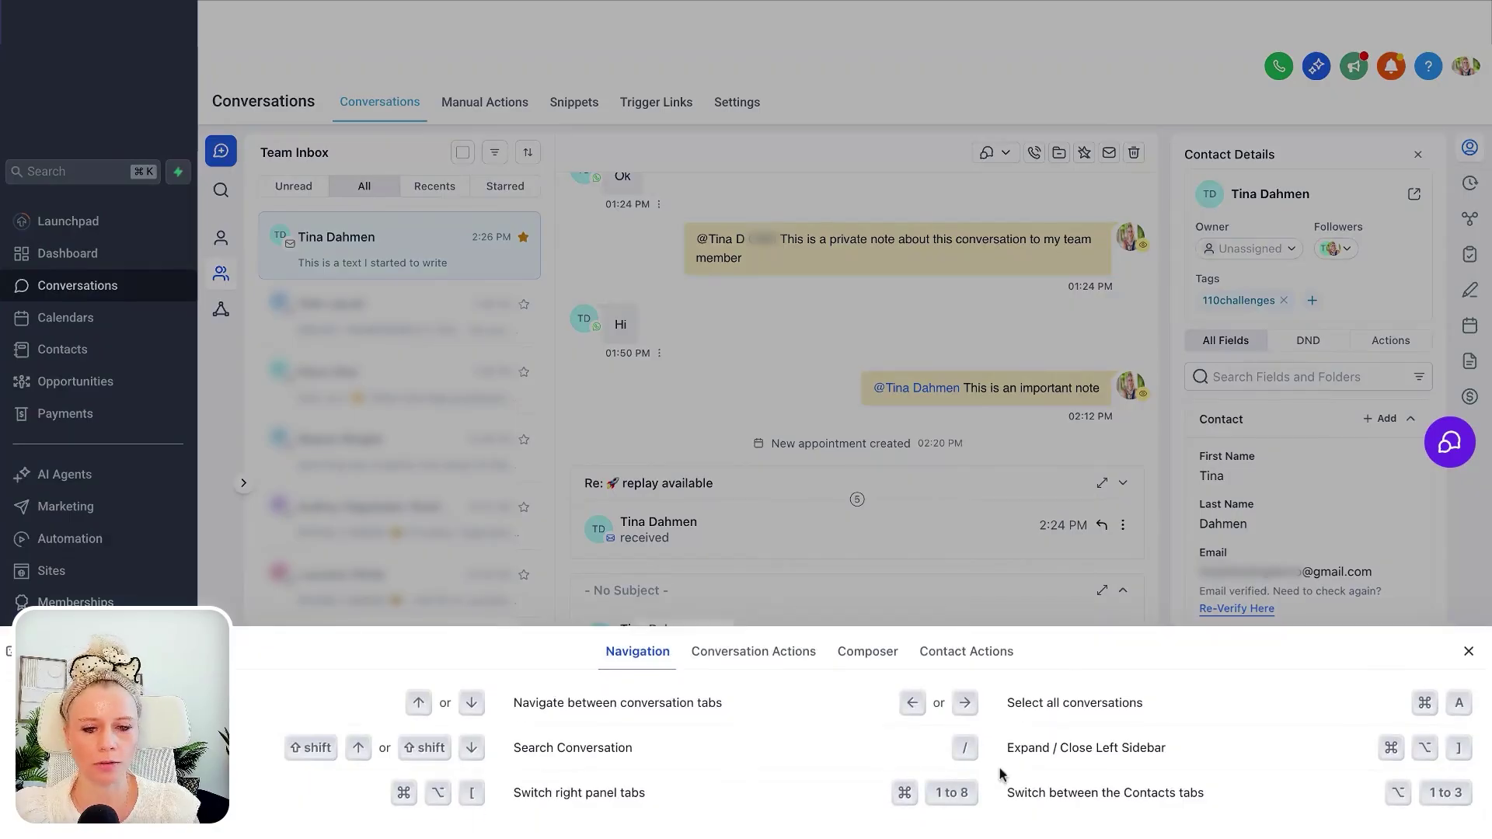